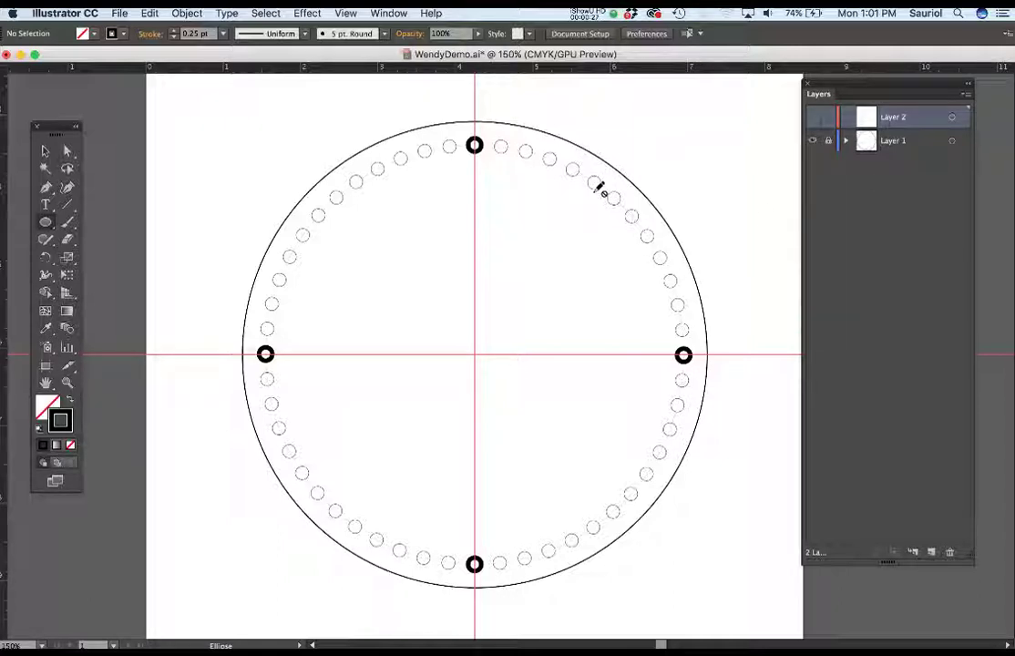
Unlock Layer 1 and select the thick-outlined small circle at the top of the ring with the Direct Selection tool
key("a")
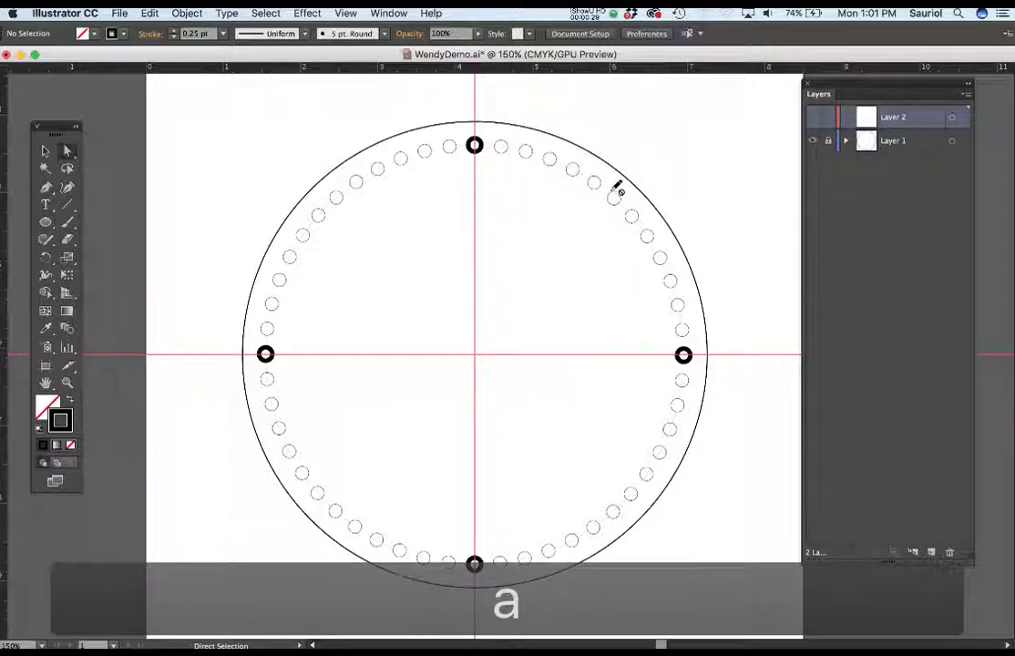
left_click(884, 142)
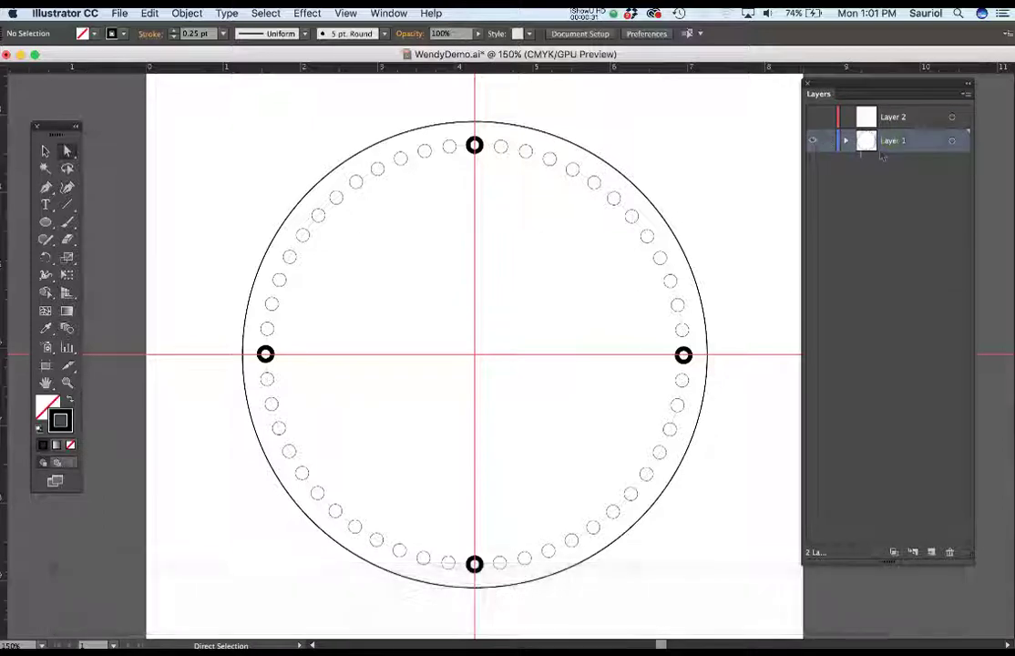
left_click(632, 223)
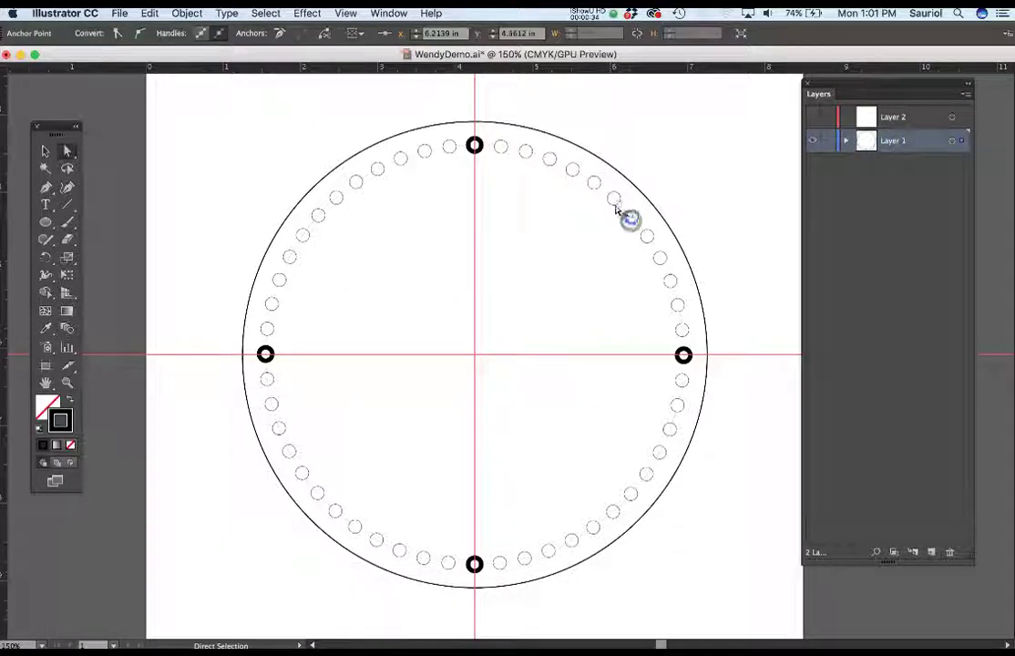
left_click(475, 147)
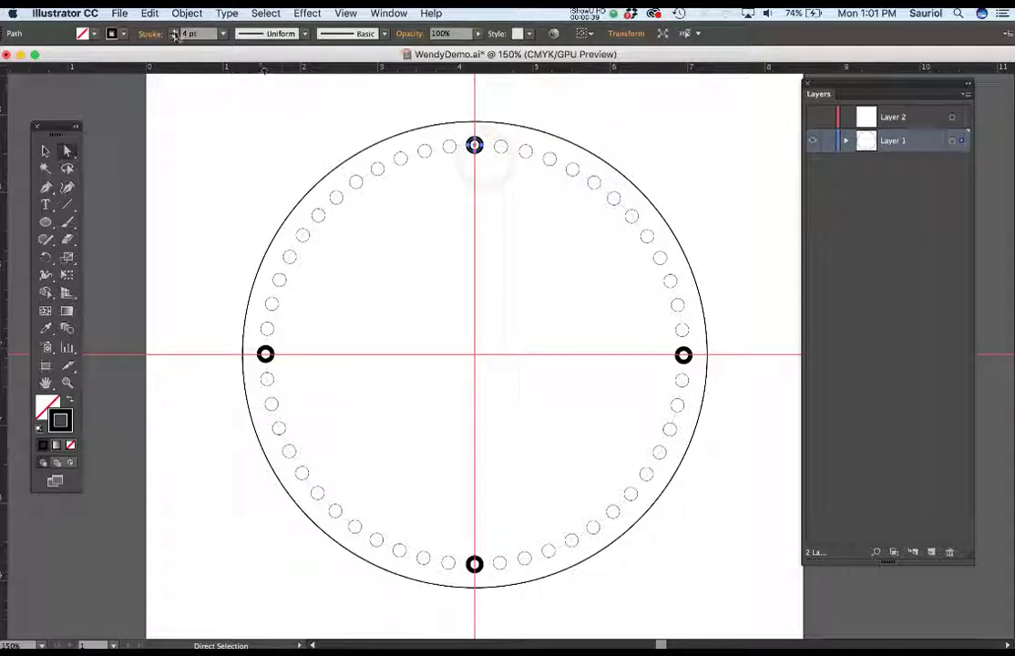
Raise the selected small circle's stroke weight to 7 pt, and bring it back to 4 pt
left_click(175, 32)
left_click(175, 32)
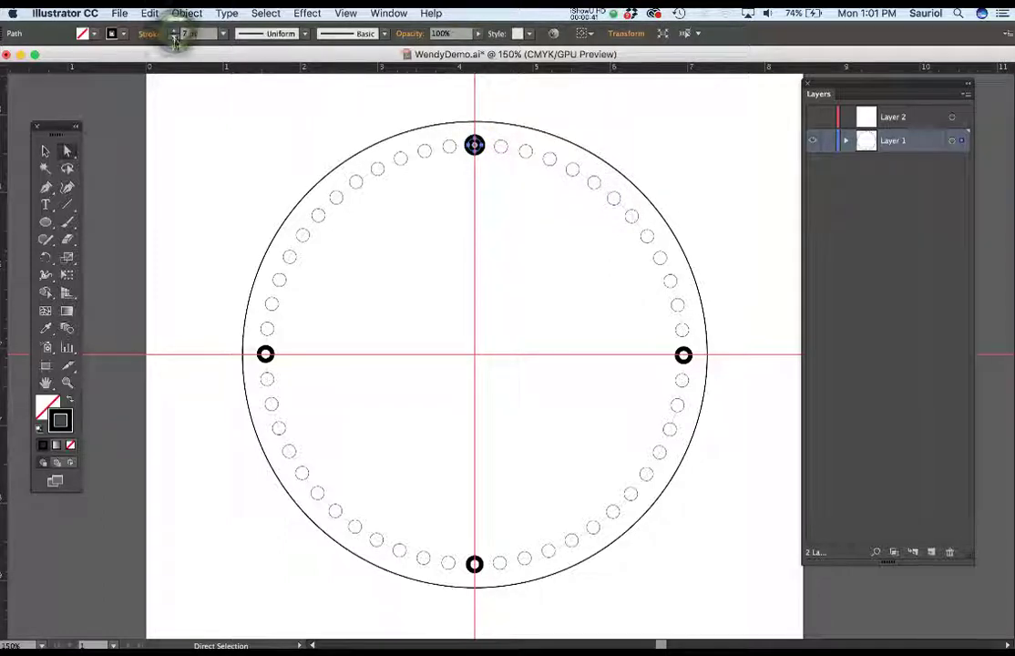
left_click(175, 32)
left_click(174, 38)
left_click(174, 38)
left_click(174, 37)
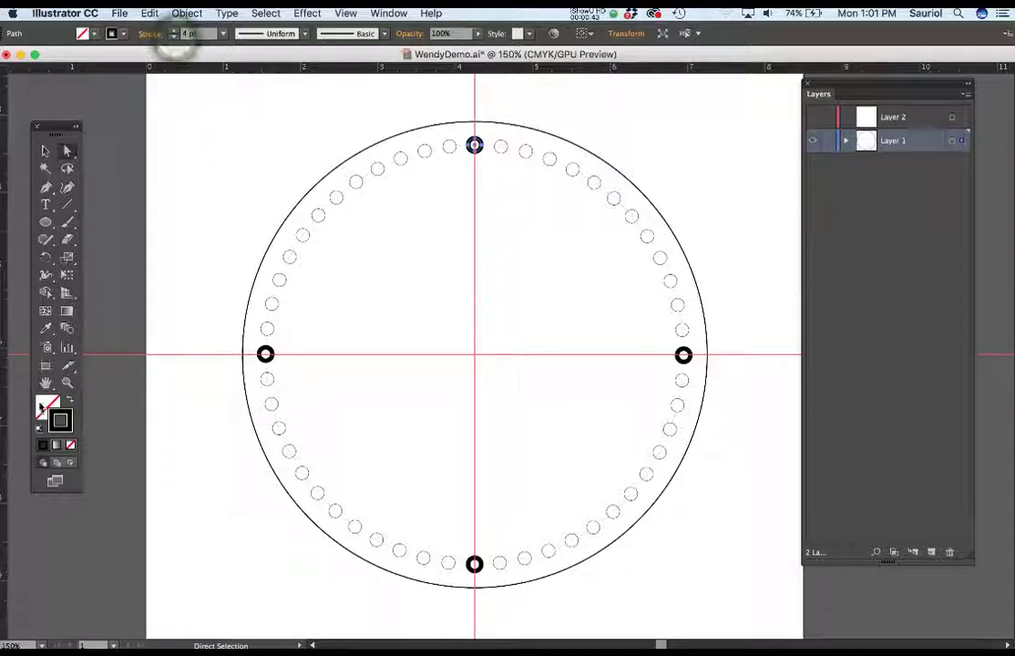
Fill the top small circle with the pink colour CE1B57 and deselect it
double_click(60, 418)
left_click(162, 167)
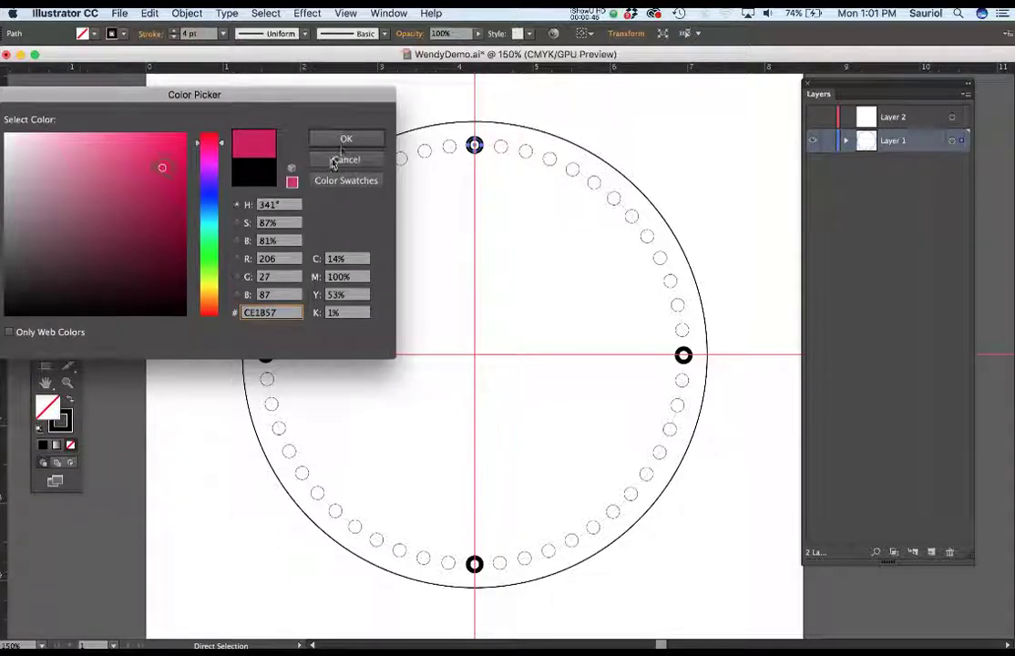
left_click(353, 139)
left_click(492, 177)
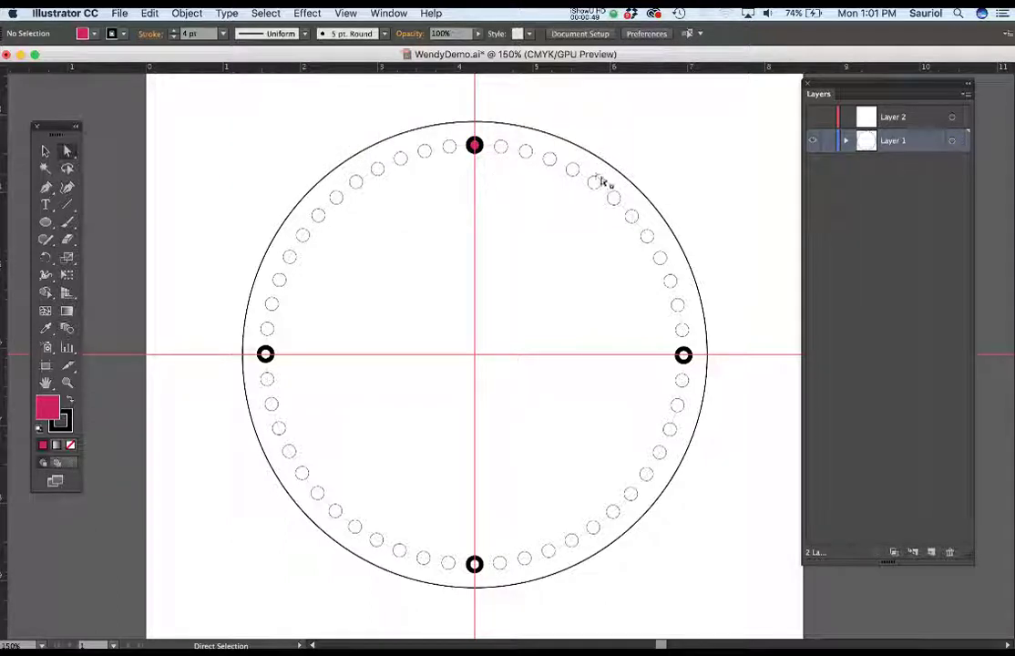
Hide Layer 1, make Layer 2 visible and active, and create a 6 in by 6 in circle on it
left_click(813, 142)
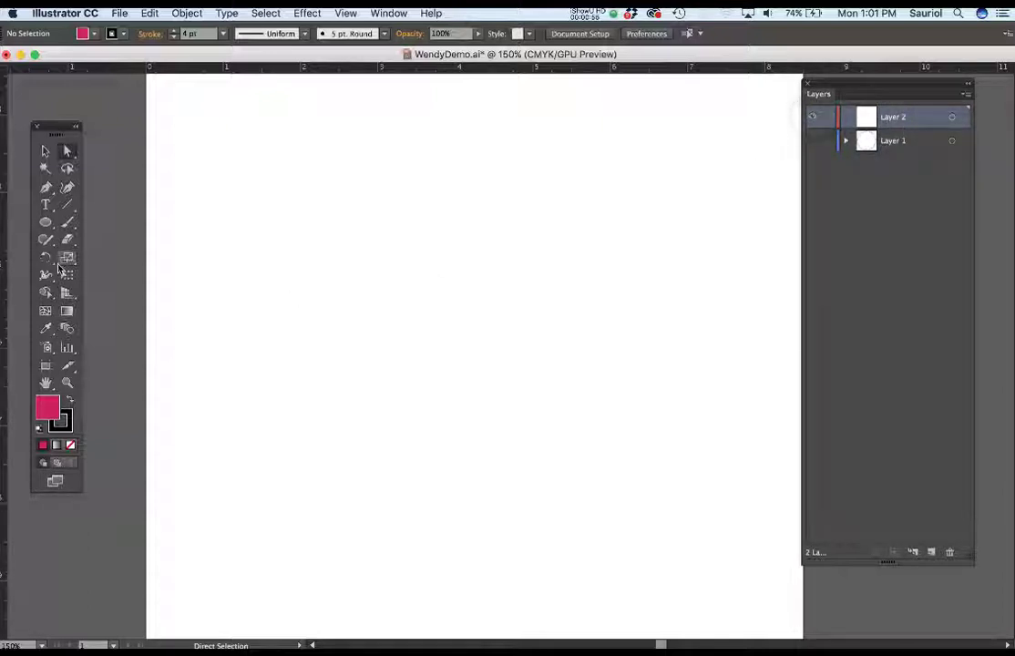
left_click(45, 225)
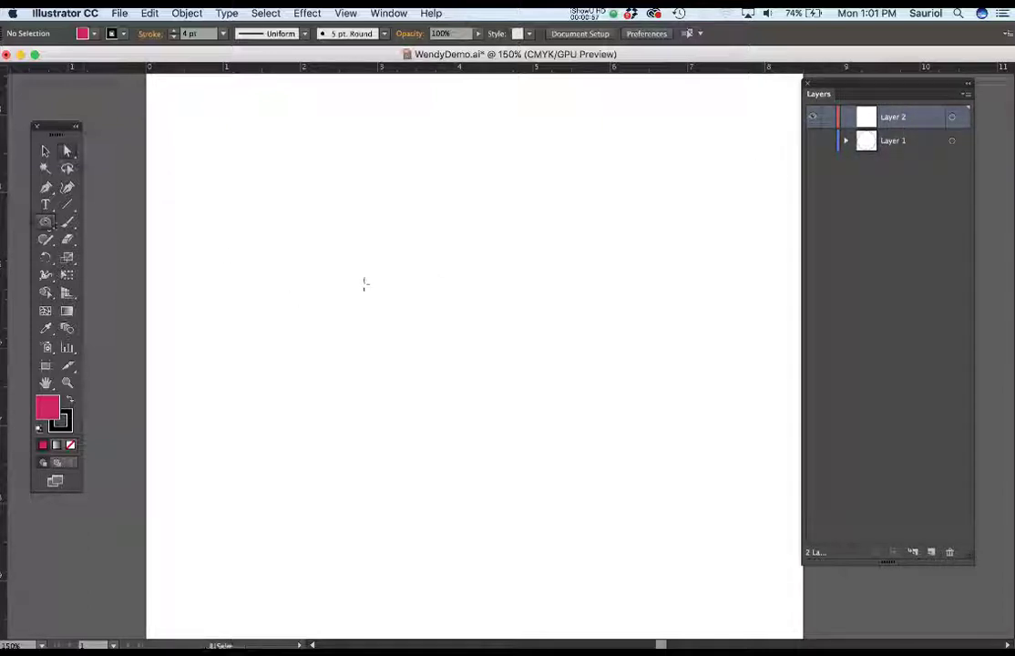
left_click(476, 309)
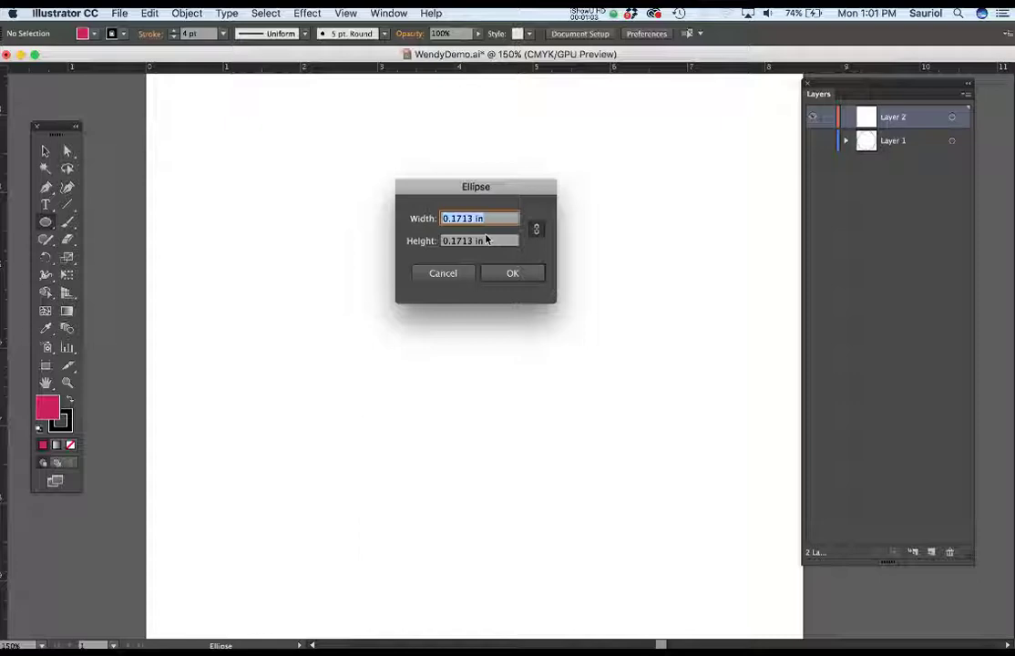
type("6")
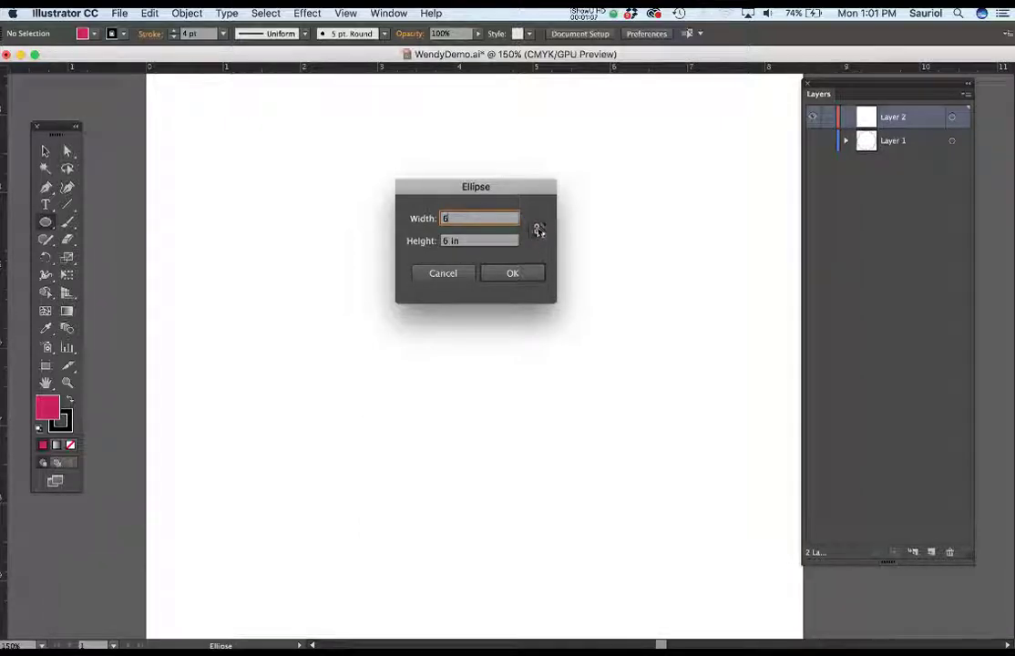
left_click(510, 277)
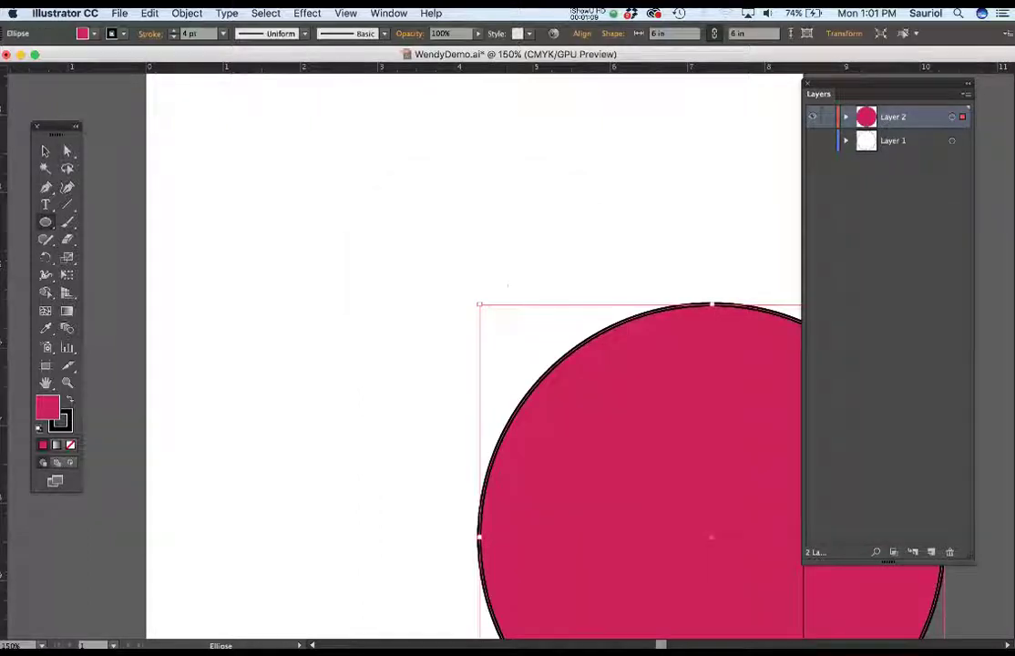
Move the 6 in circle fully onto the artboard near its middle and remove its fill
key("e")
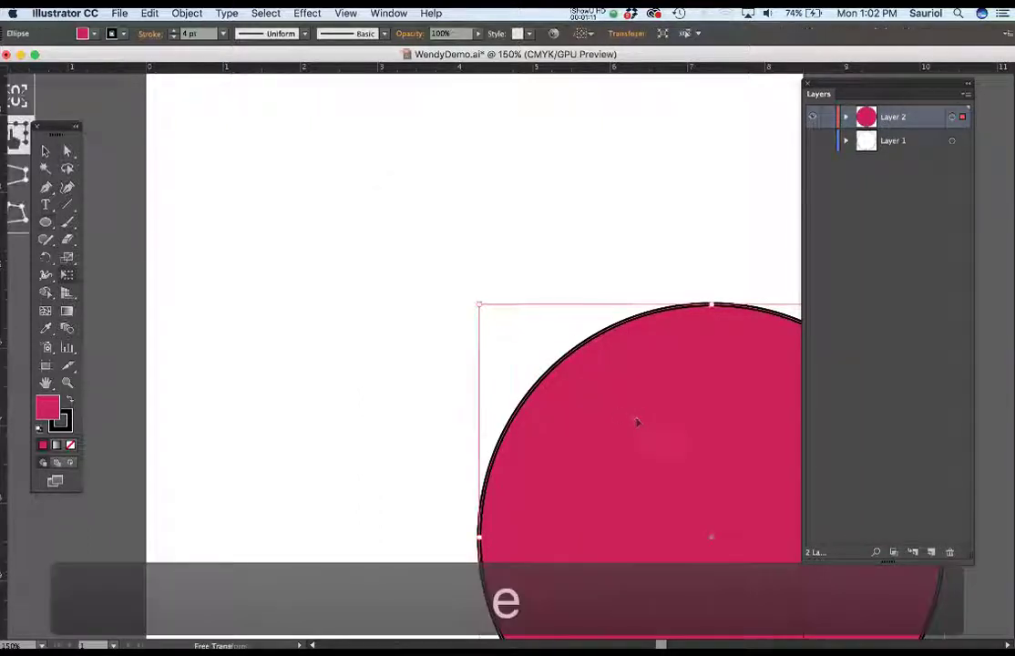
left_click_drag(636, 413, 443, 233)
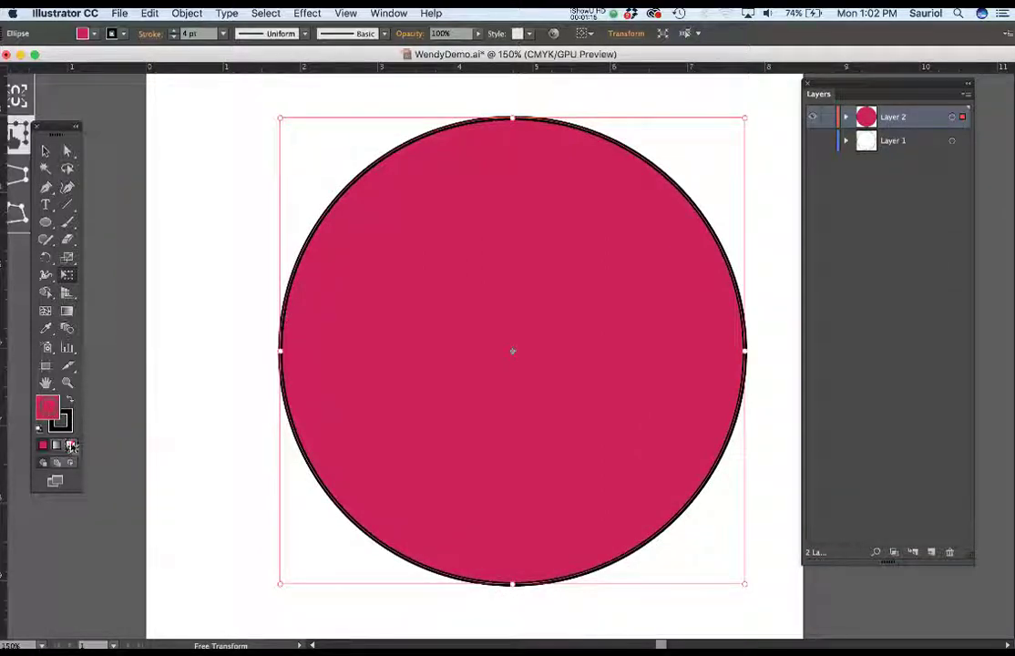
key("slash")
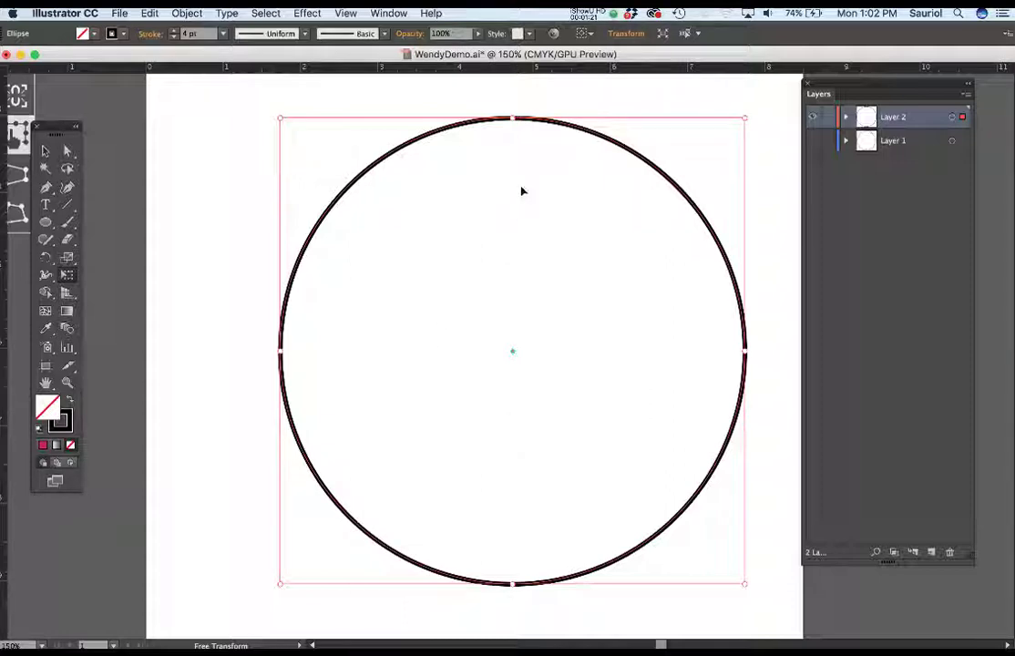
Hide the guides
left_click(346, 13)
mouse_move(453, 437)
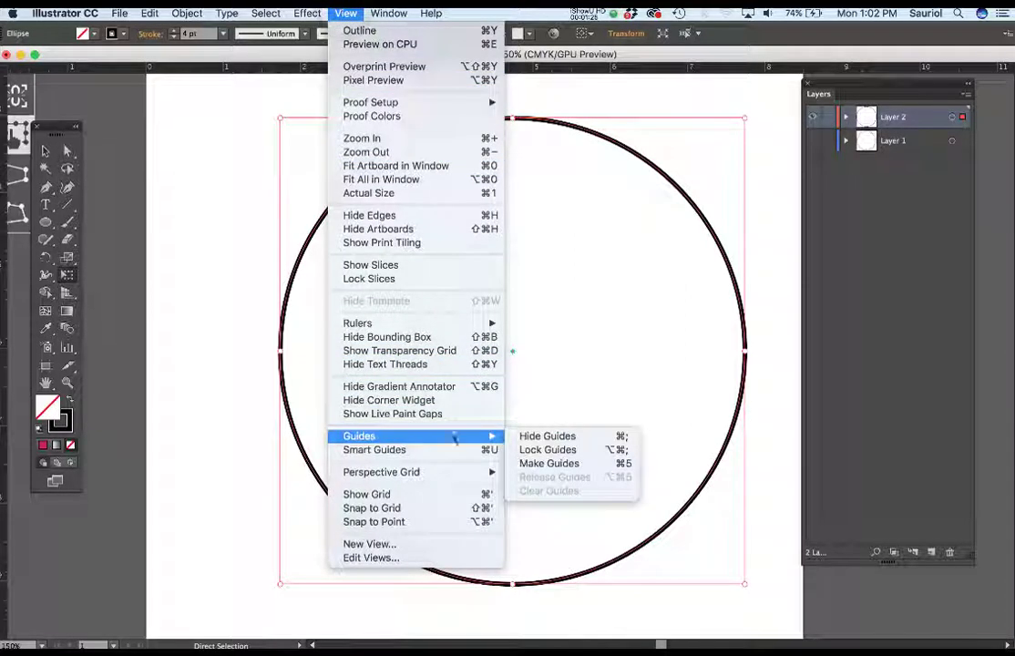
left_click(548, 438)
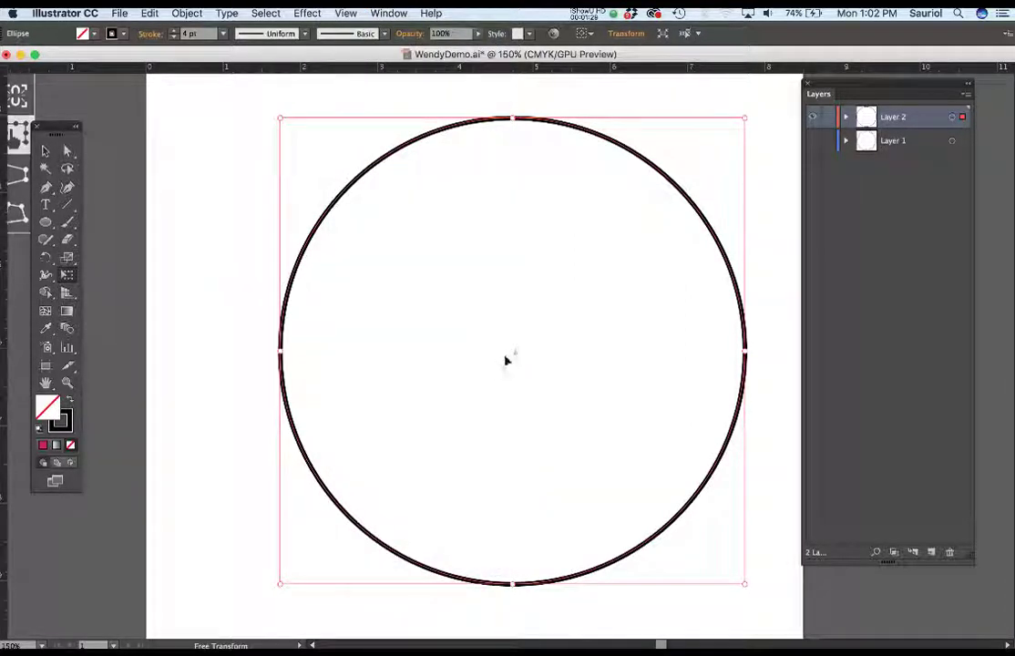
Expand Layer 2's contents and target the ellipse there so that the large circle is selected
key("super+equal")
key("super+equal")
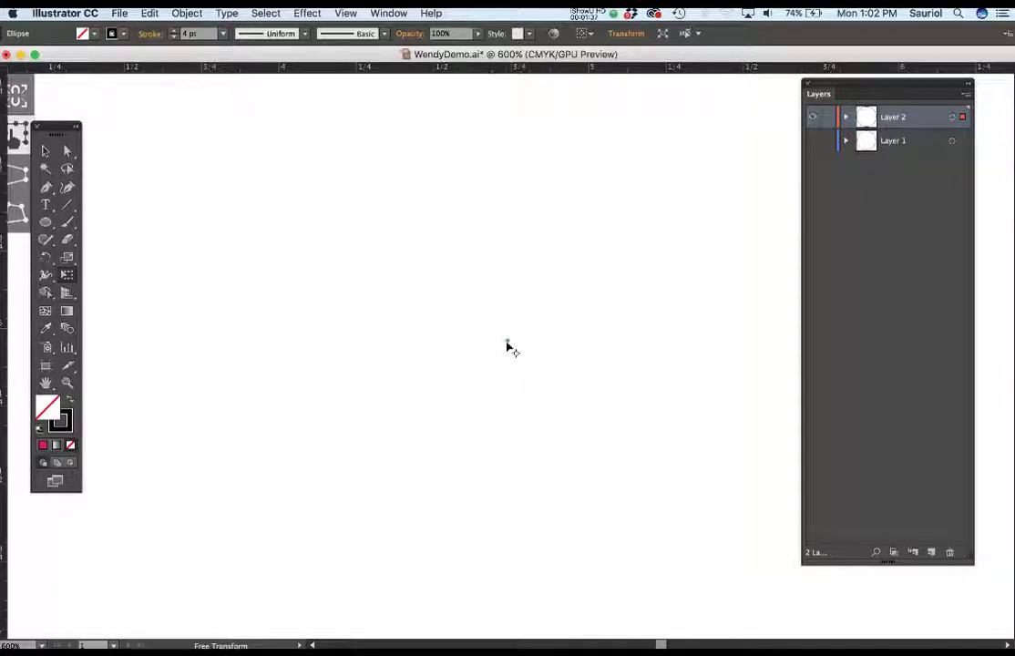
left_click(847, 118)
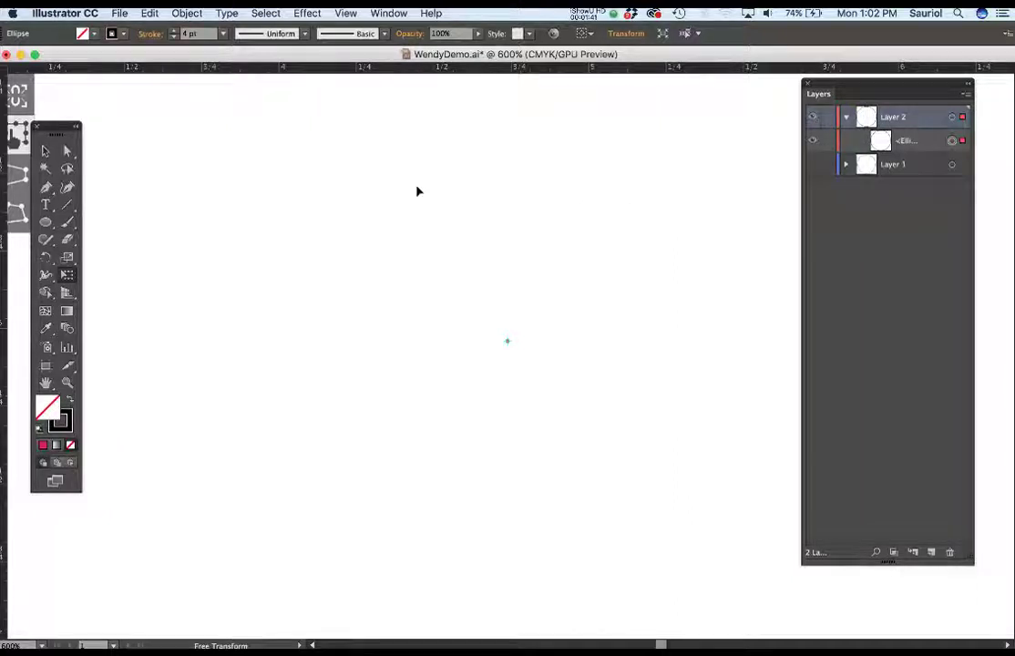
left_click(44, 150)
left_click(438, 219)
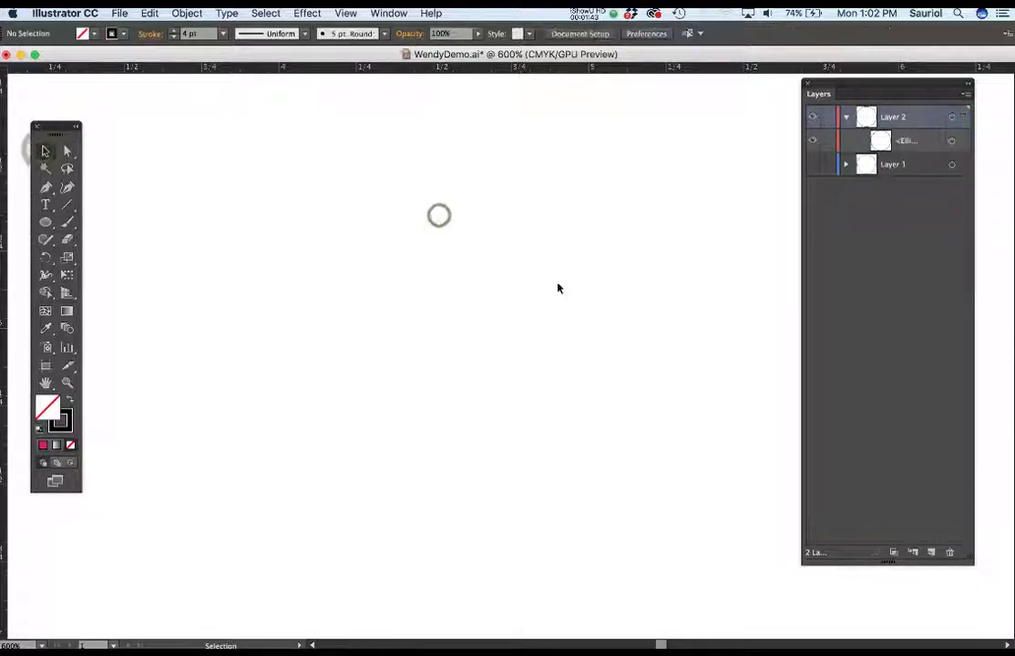
left_click(953, 141)
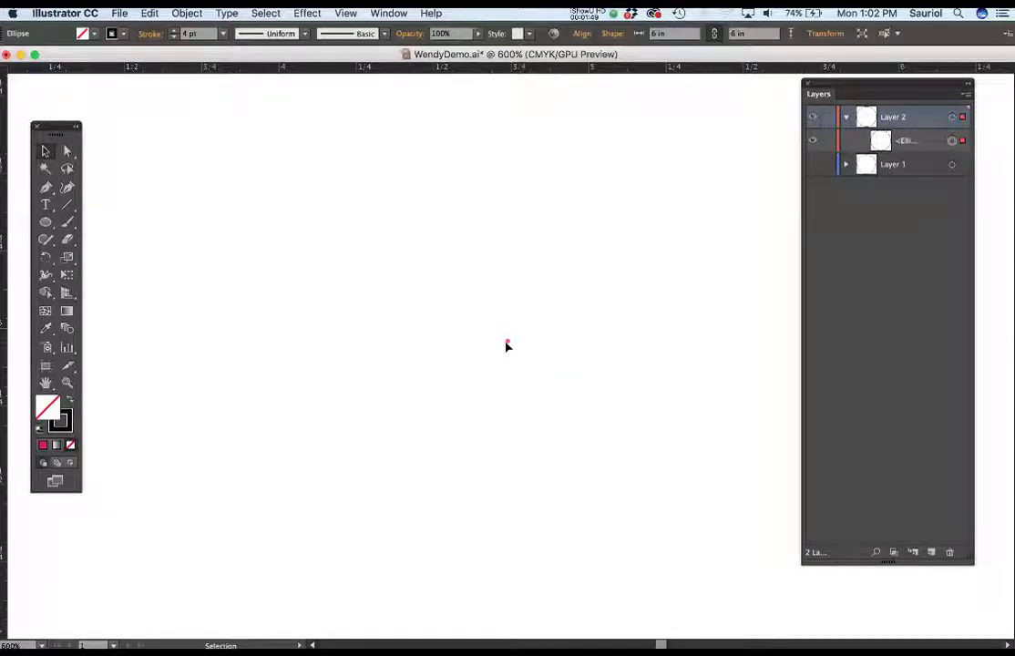
key("super+minus")
key("super+minus")
key("super+minus")
key("super+minus")
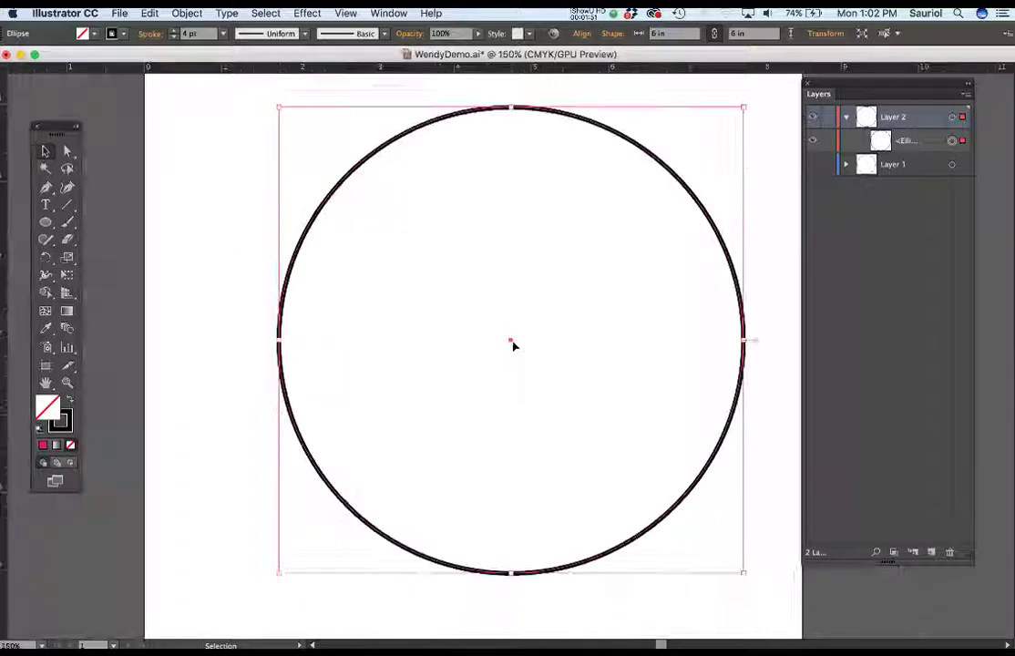
key("super+equal")
key("super+minus")
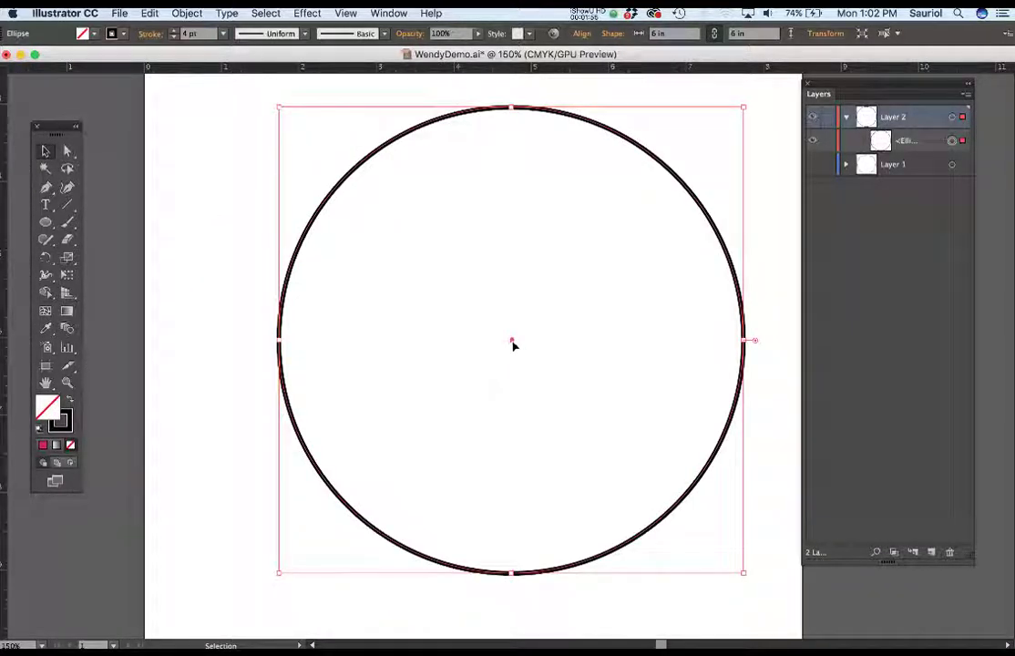
key("super+equal")
key("super+minus")
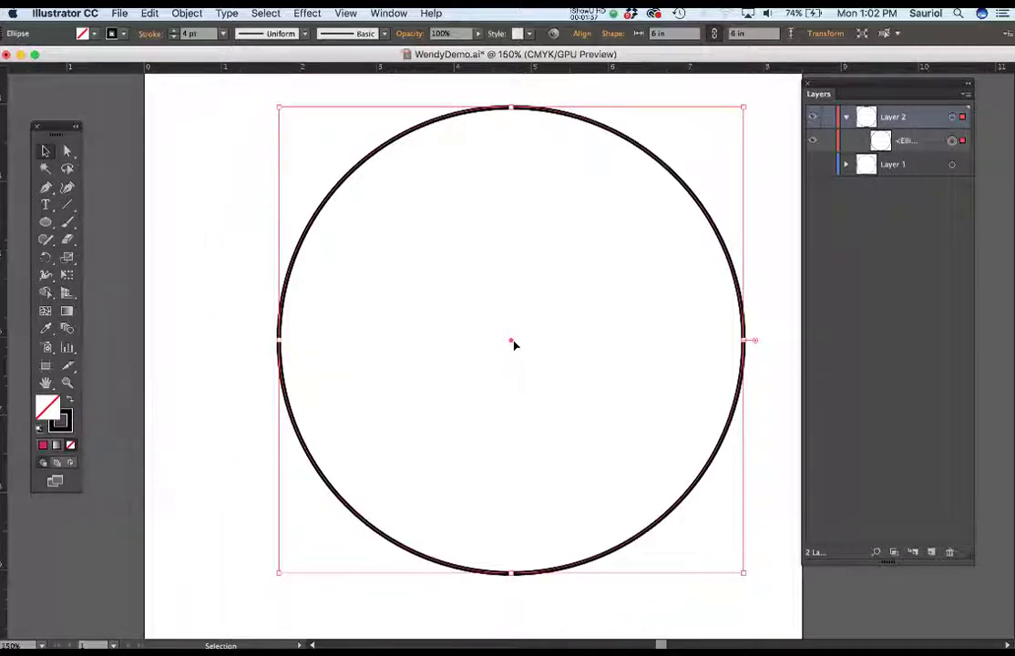
Place a vertical and a horizontal ruler guide crossing exactly at the large circle's centre point
key("super+equal")
key("super+equal")
key("super+equal")
key("super+equal")
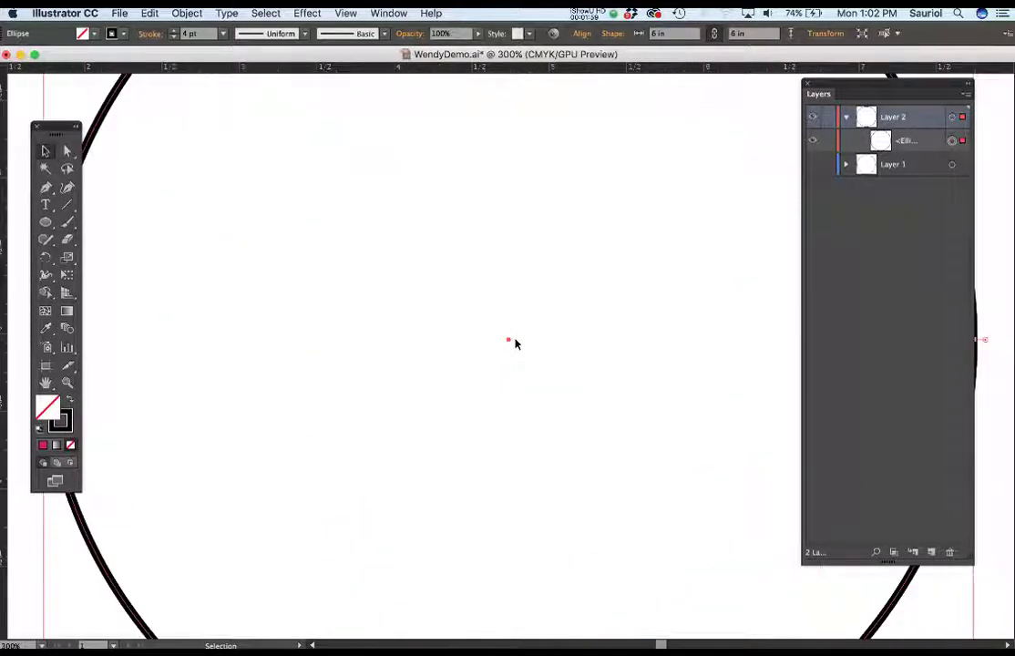
key("super+equal")
key("super+equal")
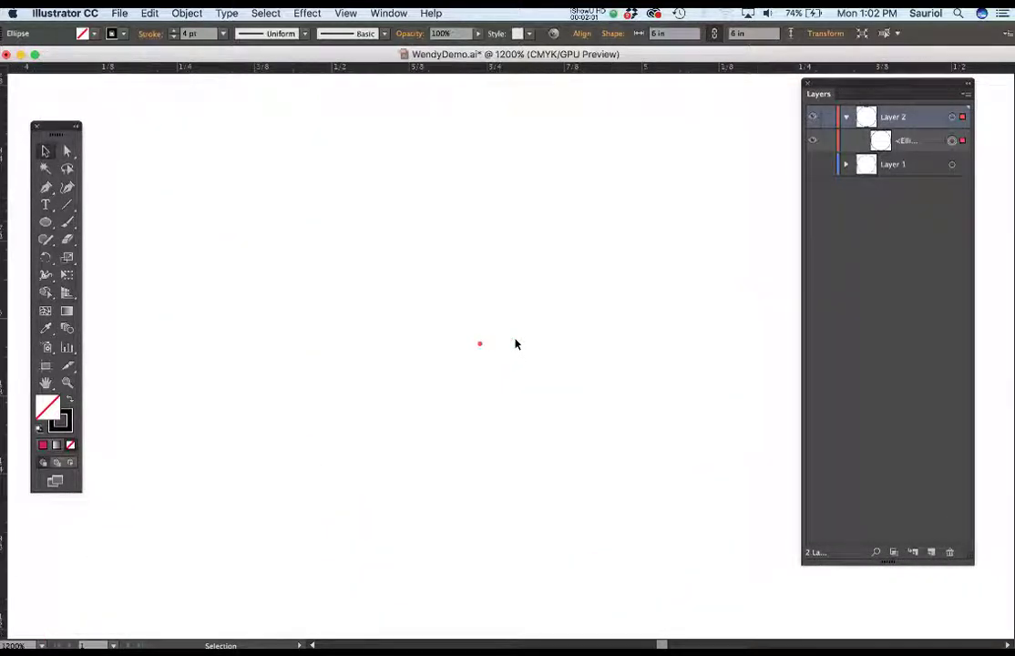
left_click_drag(4, 252, 482, 298)
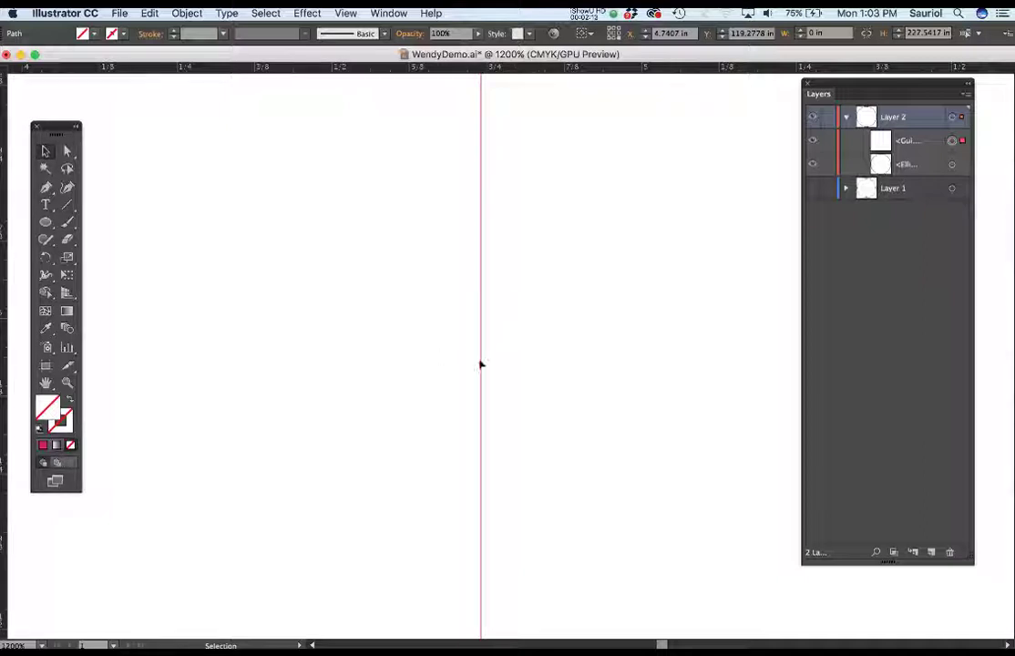
left_click(953, 164)
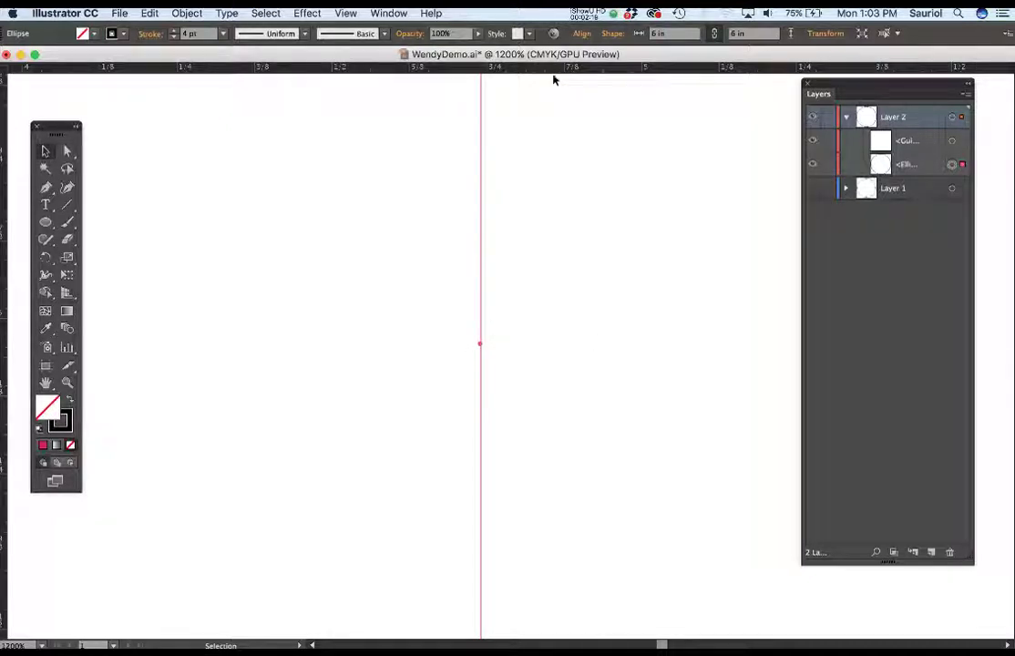
left_click_drag(558, 69, 571, 345)
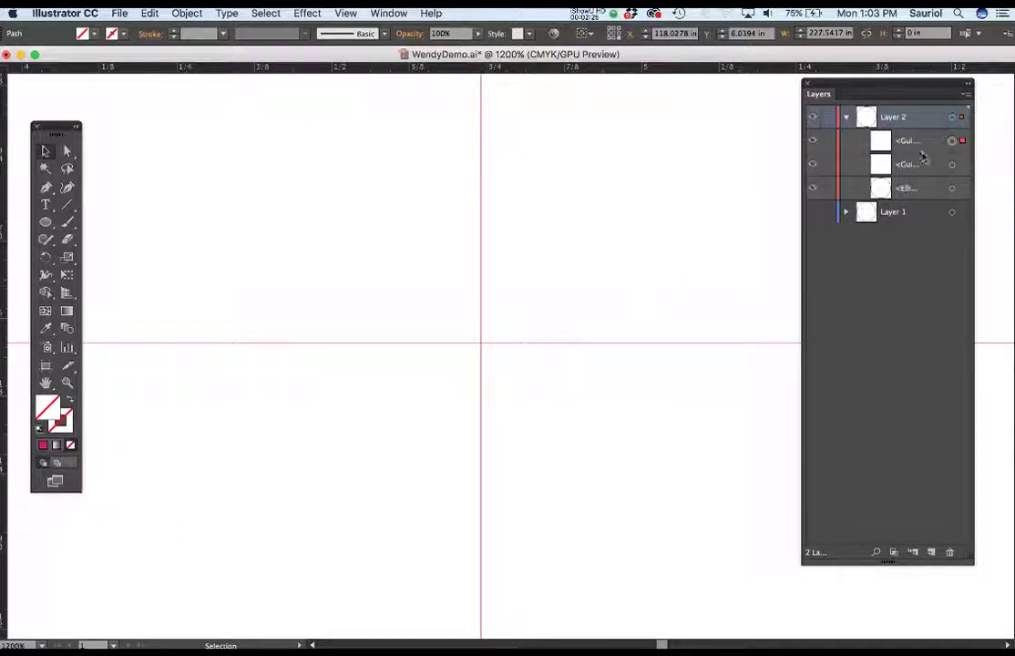
Lock both centre guides in Layer 2 while leaving the ellipse unlocked
left_click_drag(827, 142, 827, 165)
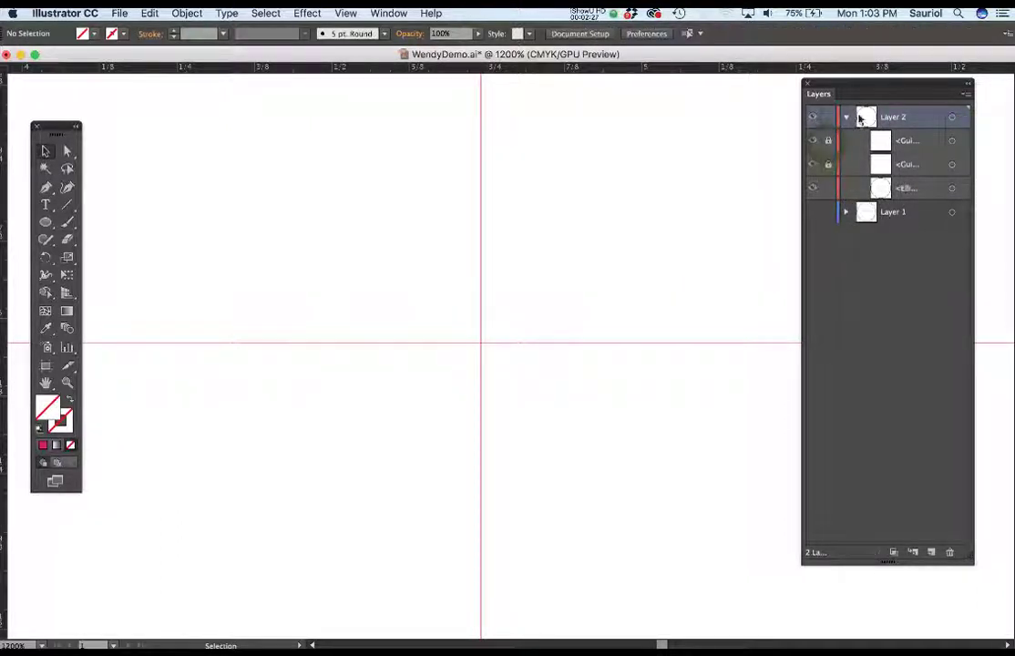
left_click(844, 117)
left_click(844, 118)
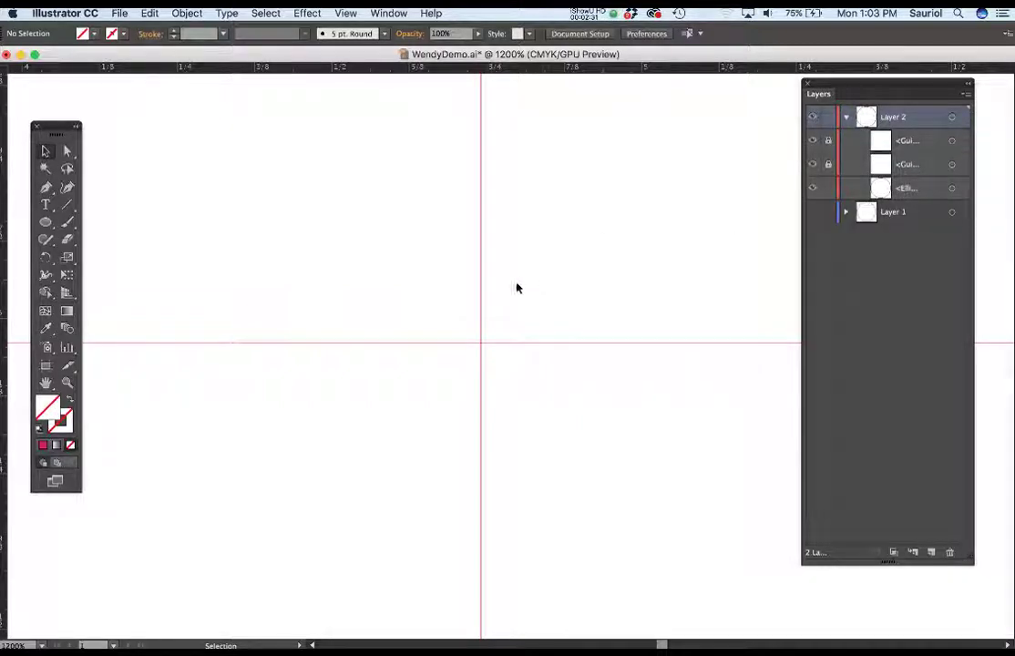
scroll(515, 288, "down", 1)
scroll(514, 288, "down", 5)
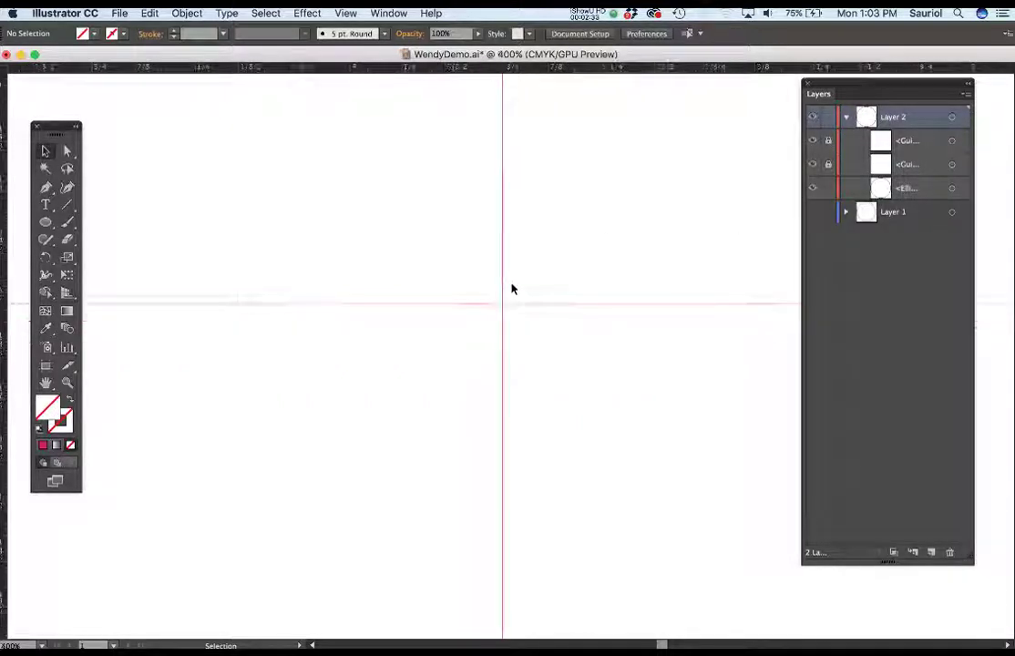
left_click_drag(533, 268, 485, 334)
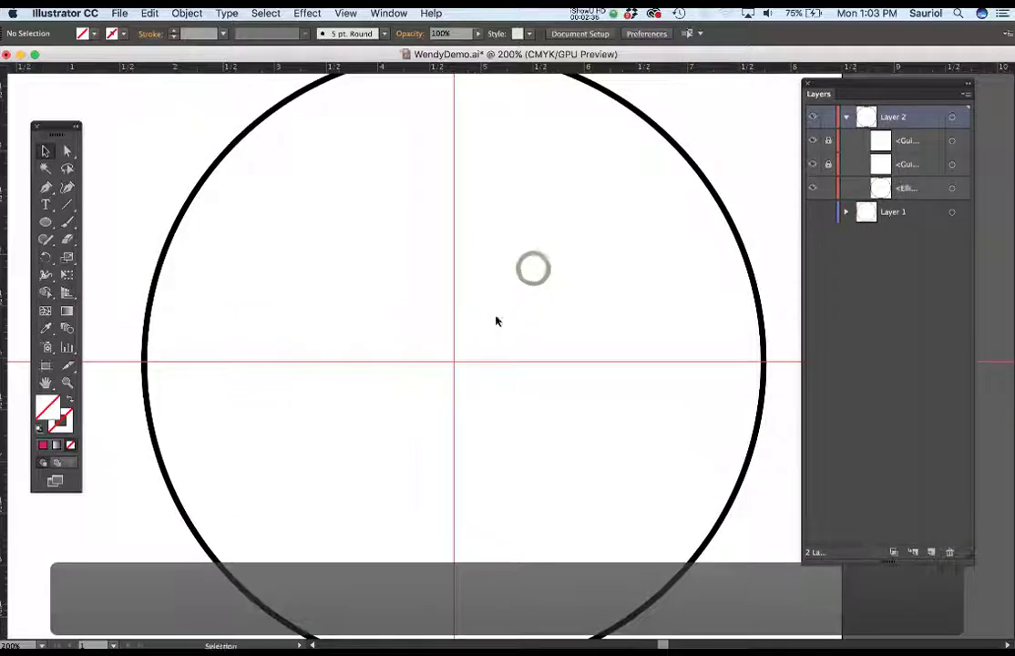
scroll(497, 319, "down", 1)
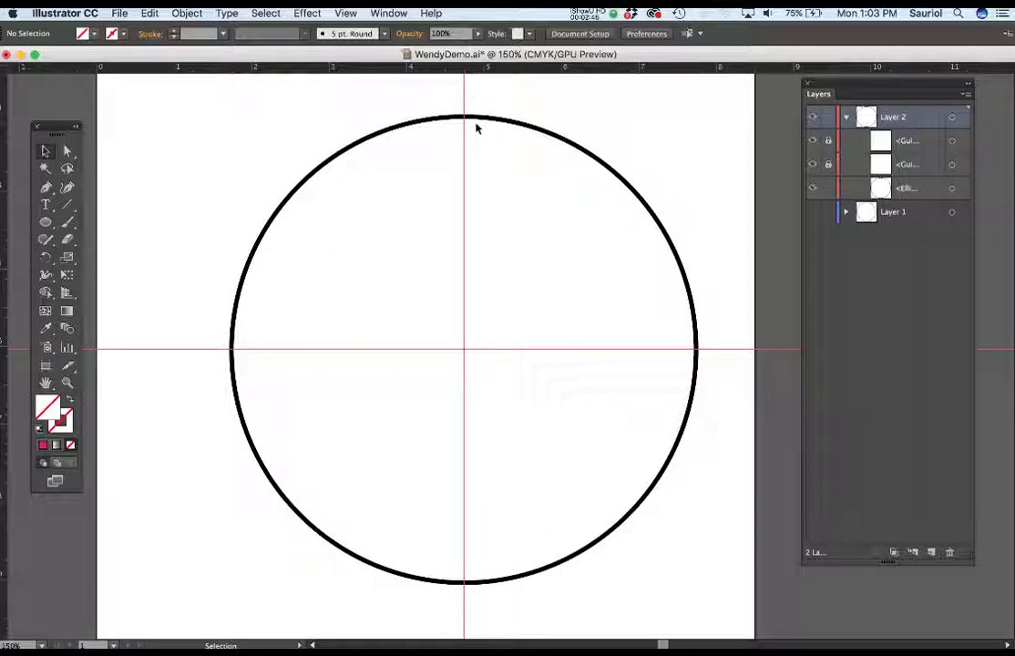
Duplicate the large circle's ellipse inside Layer 2 so that the copy lies exactly on the original
left_click_drag(913, 189, 926, 347)
left_click_drag(916, 179, 927, 198)
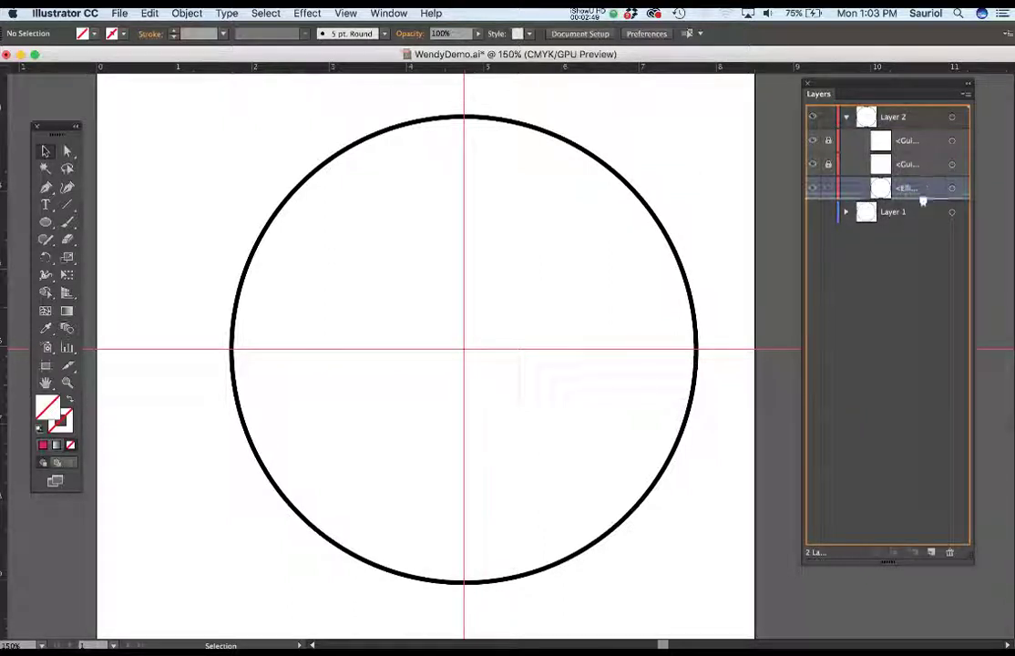
left_click_drag(933, 538, 932, 552)
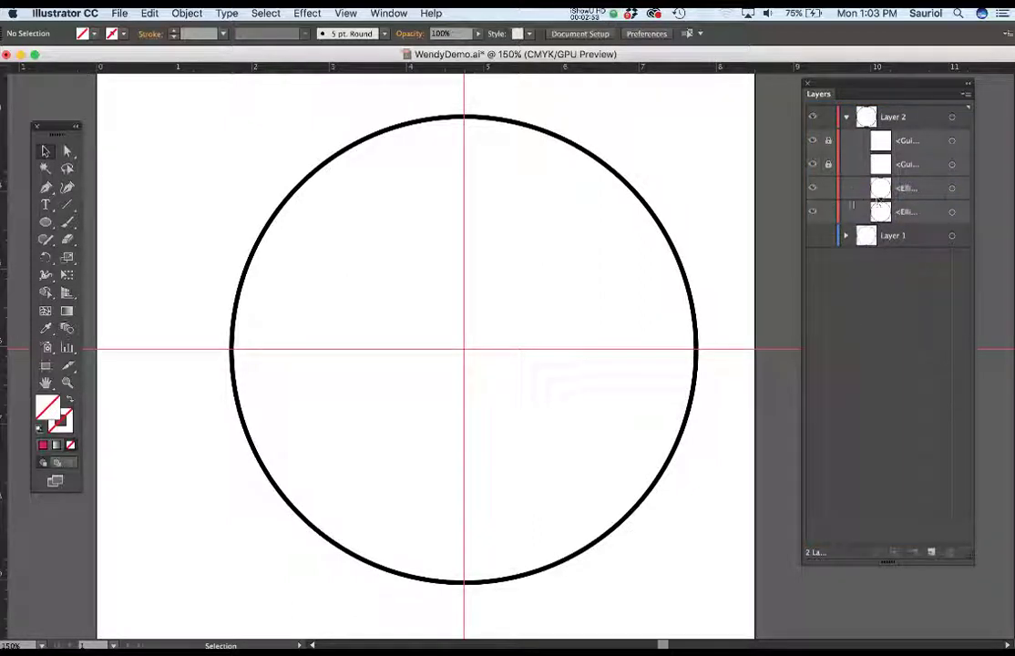
Target the lower ellipse in Layer 2 and scale it uniformly to 90%, with strokes and effects scaled too
left_click(952, 211)
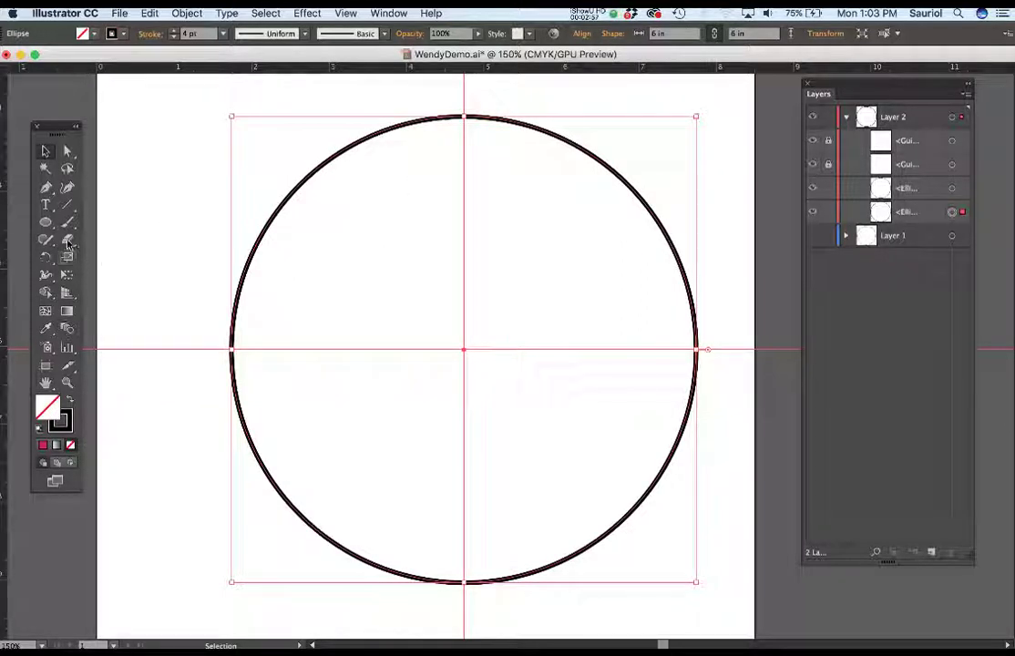
double_click(67, 257)
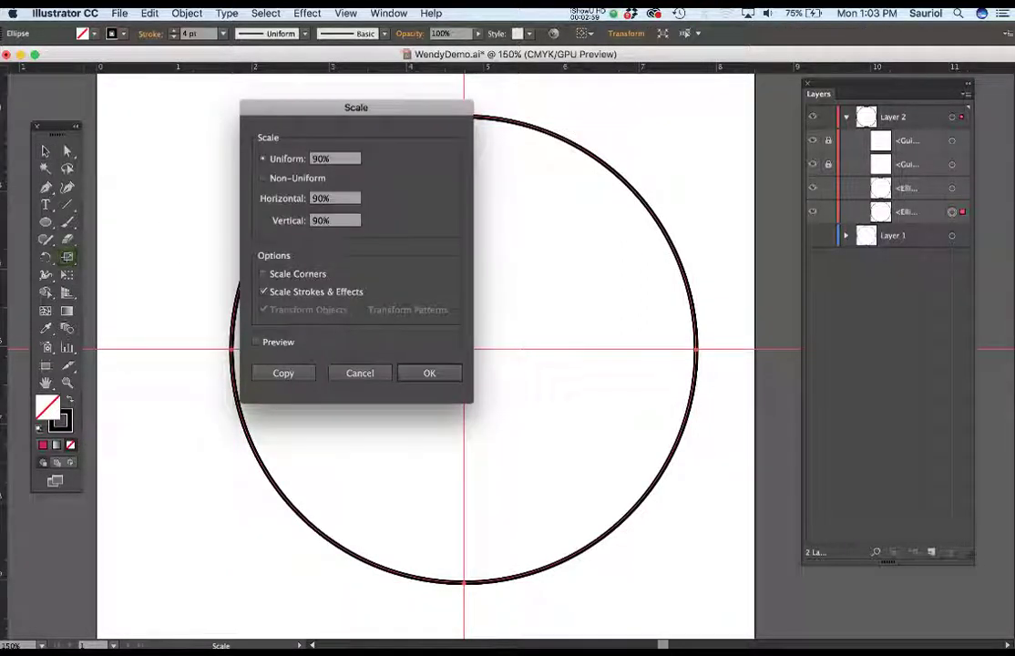
left_click(423, 374)
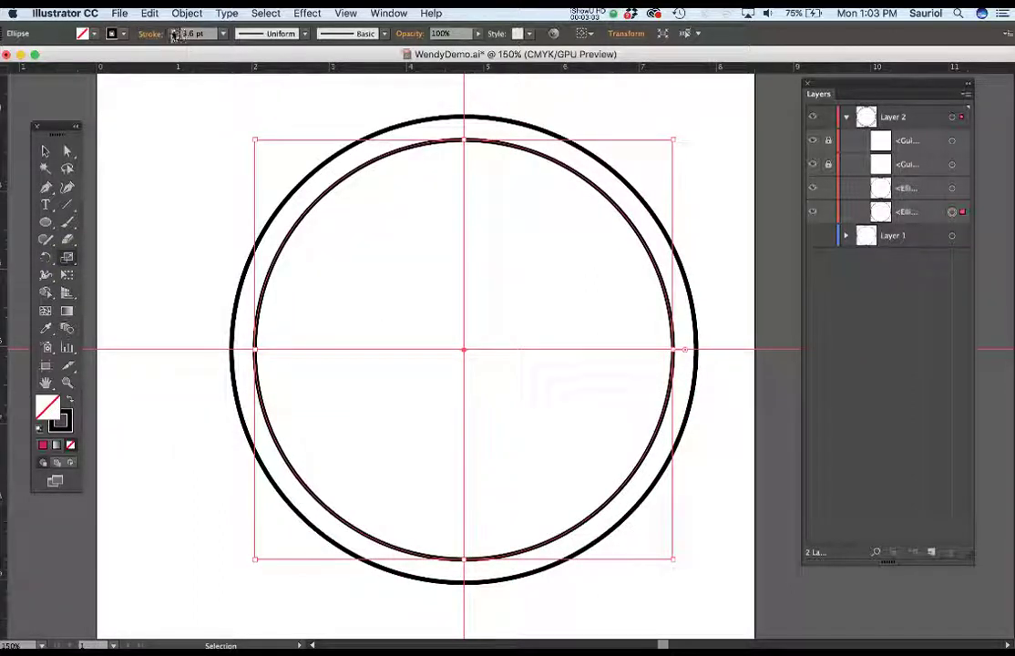
Give the inner circle a 0.5 pt stroke in light grey
key("v")
left_click(223, 32)
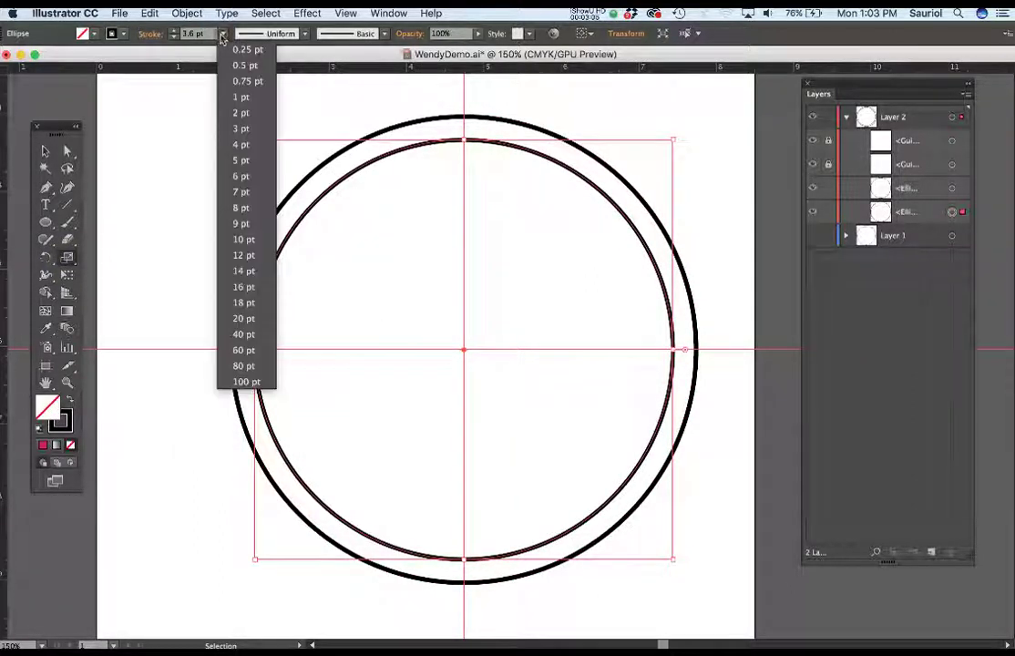
left_click(235, 65)
key("s")
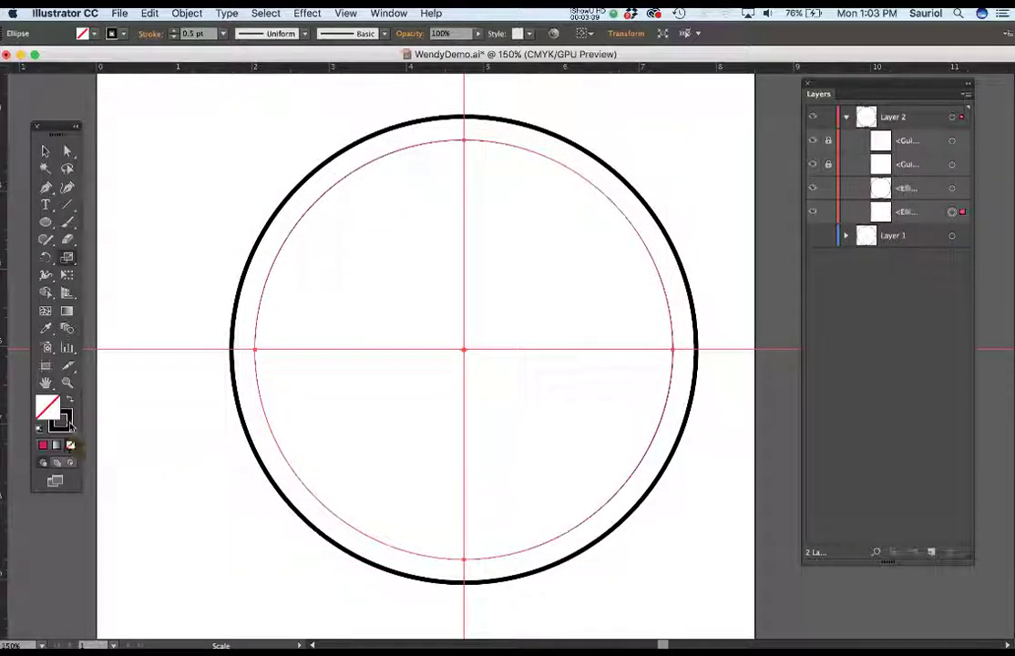
double_click(62, 421)
left_click_drag(18, 187, 5, 150)
left_click(358, 143)
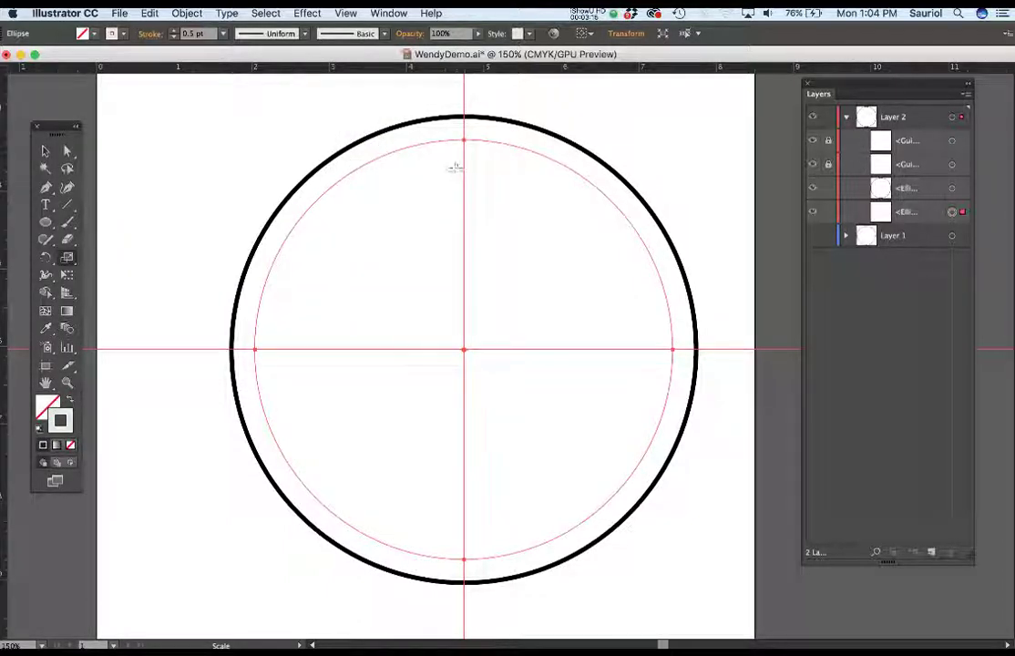
Lock both ellipses in Layer 2 and make Layer 2 the active layer
left_click(66, 152)
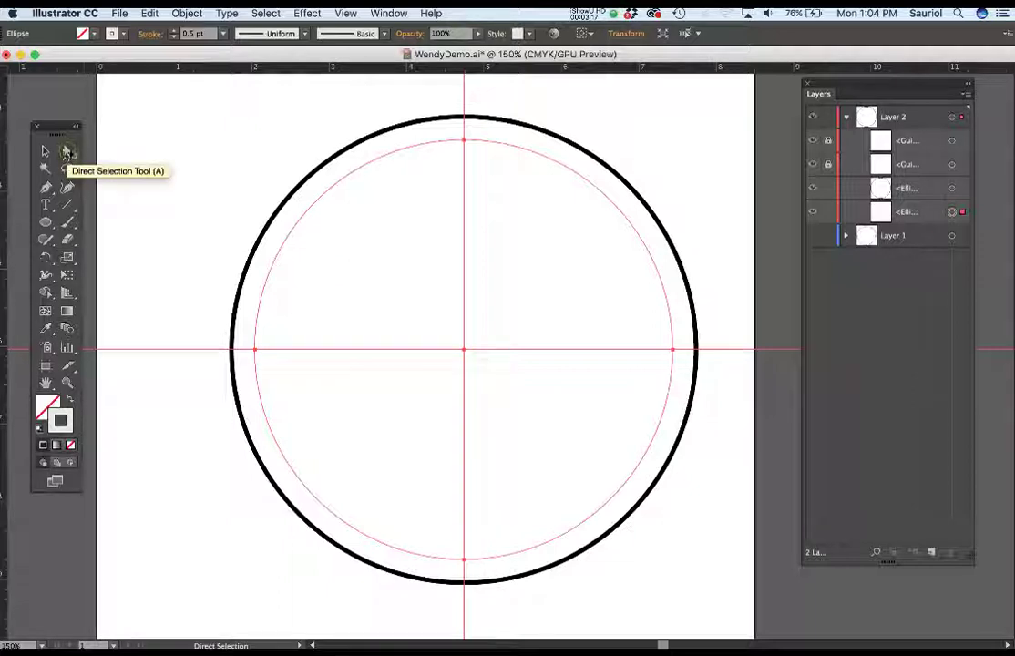
key("super+equal")
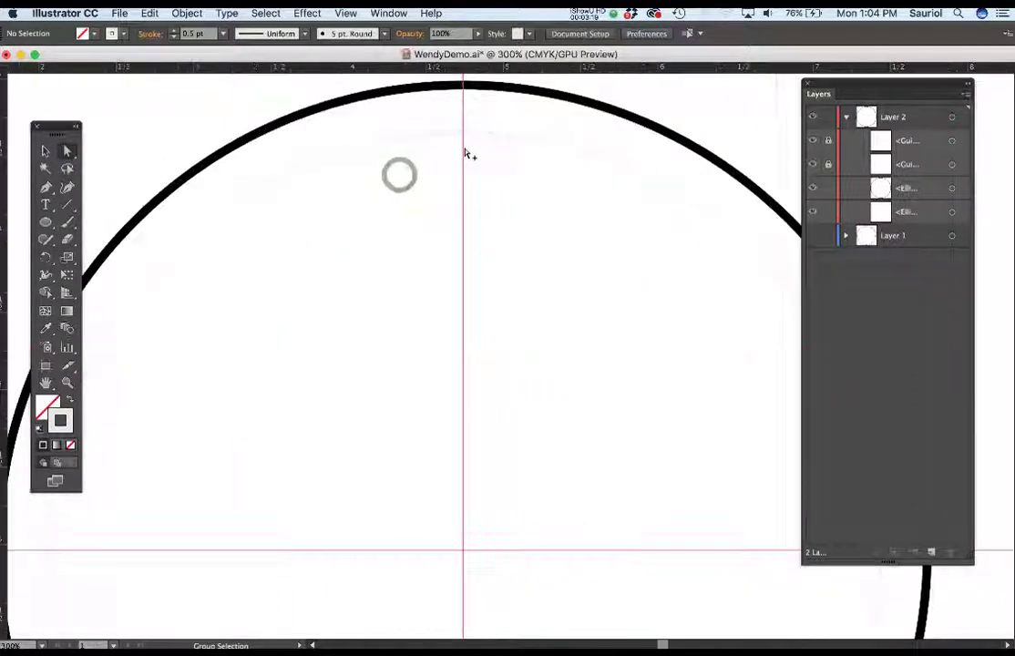
key("super+equal")
scroll(495, 242, "up", 3)
key("super+equal")
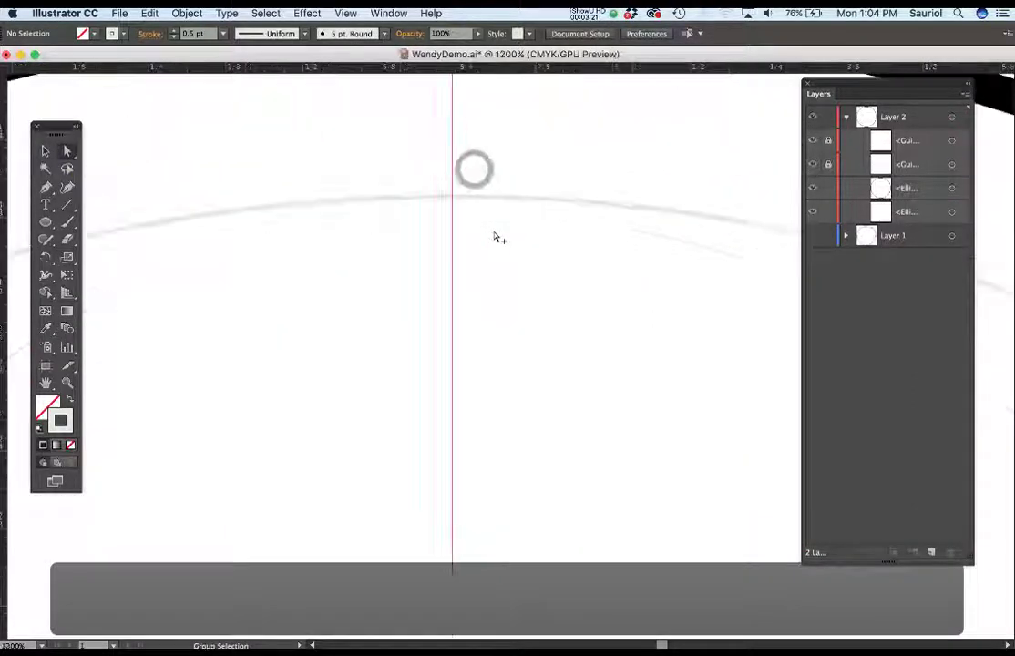
scroll(495, 240, "up", 3)
key("super+minus")
key("super+minus")
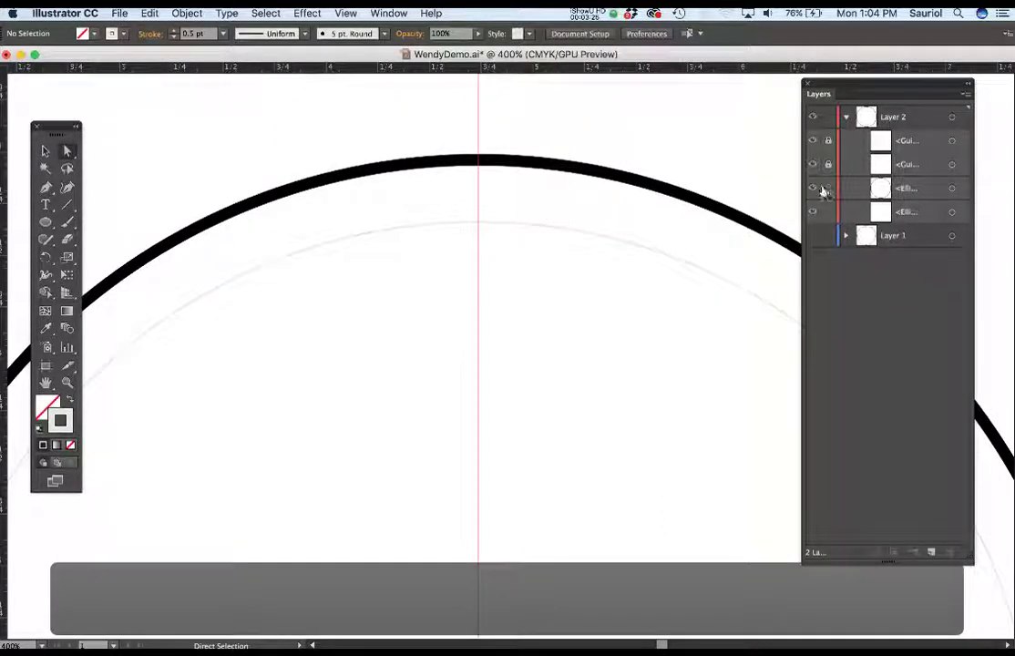
left_click_drag(825, 189, 825, 212)
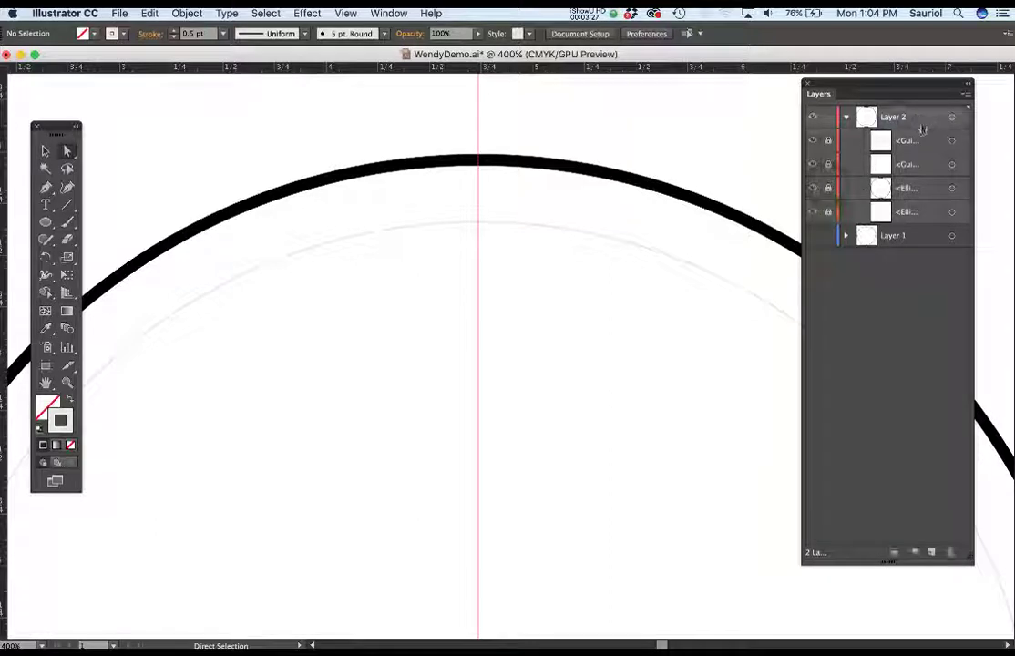
left_click(921, 126)
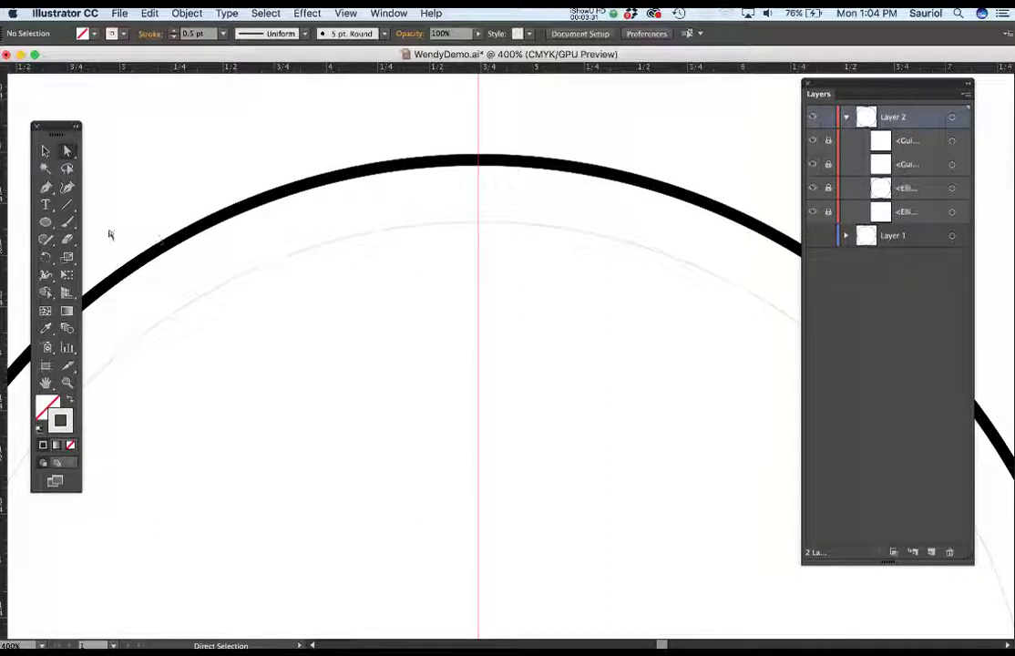
Create a circle 0.25 in wide and high with the Ellipse tool near the top of the inner circle
left_click(45, 224)
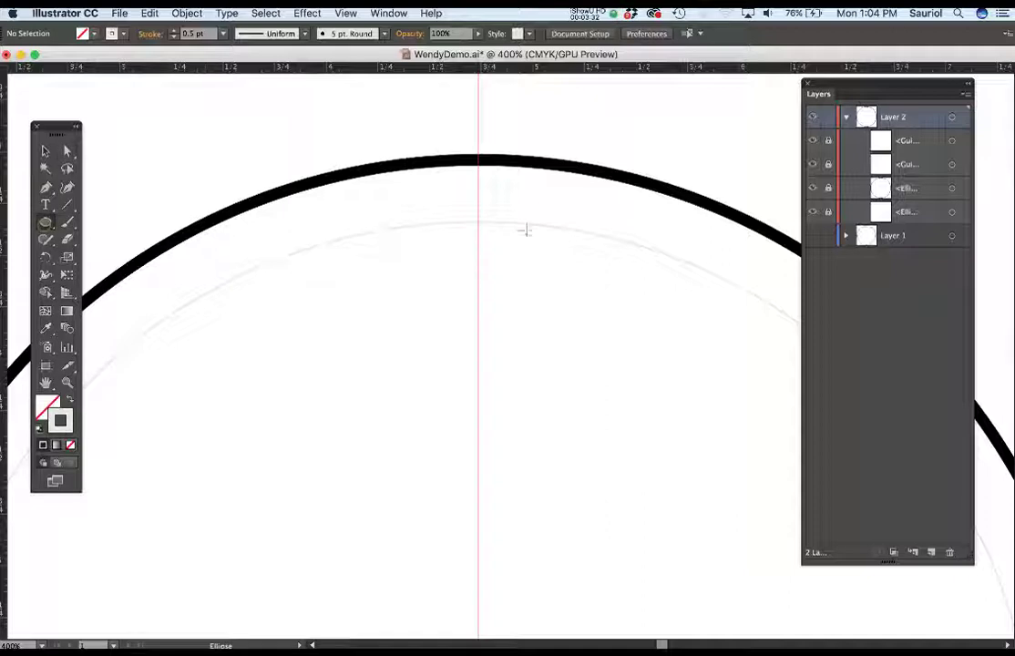
left_click(476, 195, "super")
scroll(476, 195, "up", 1)
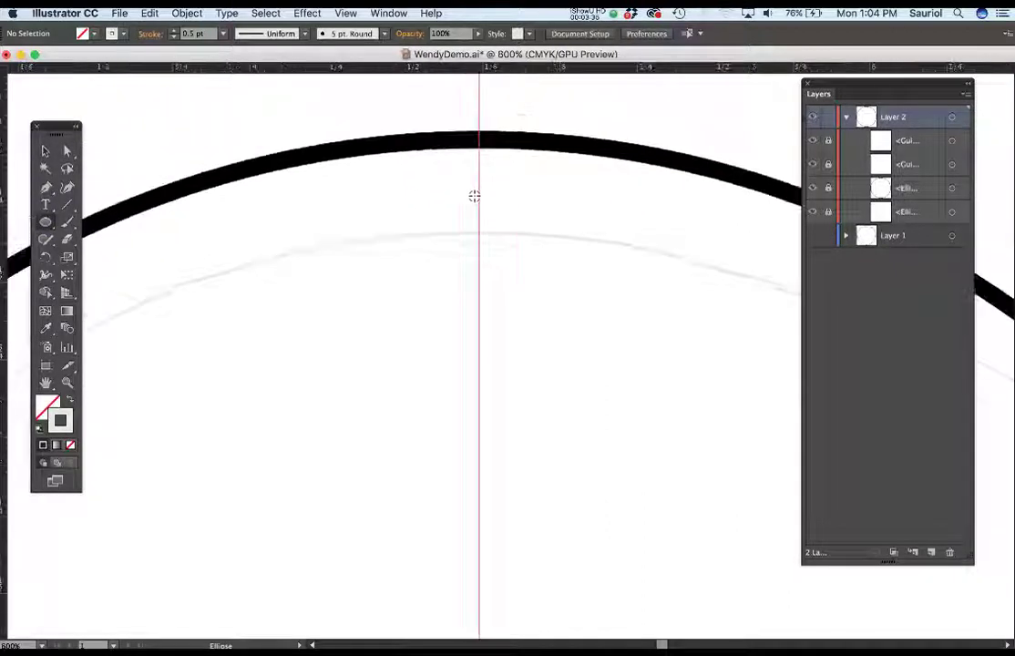
scroll(497, 234, "down", 2)
left_click_drag(497, 235, 503, 325)
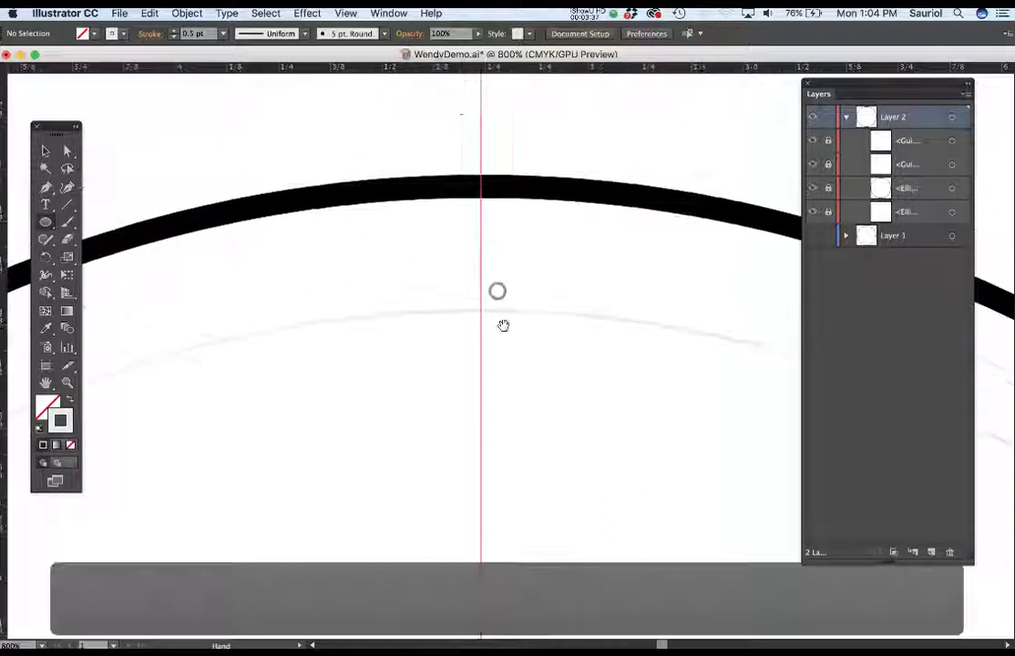
left_click(496, 291, "super")
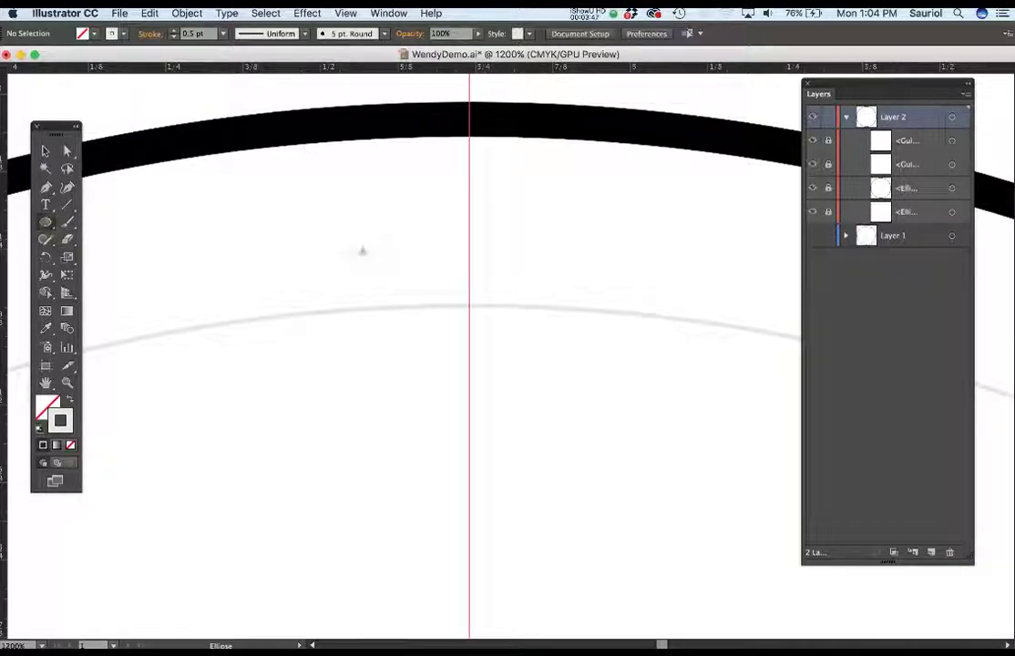
left_click(362, 251)
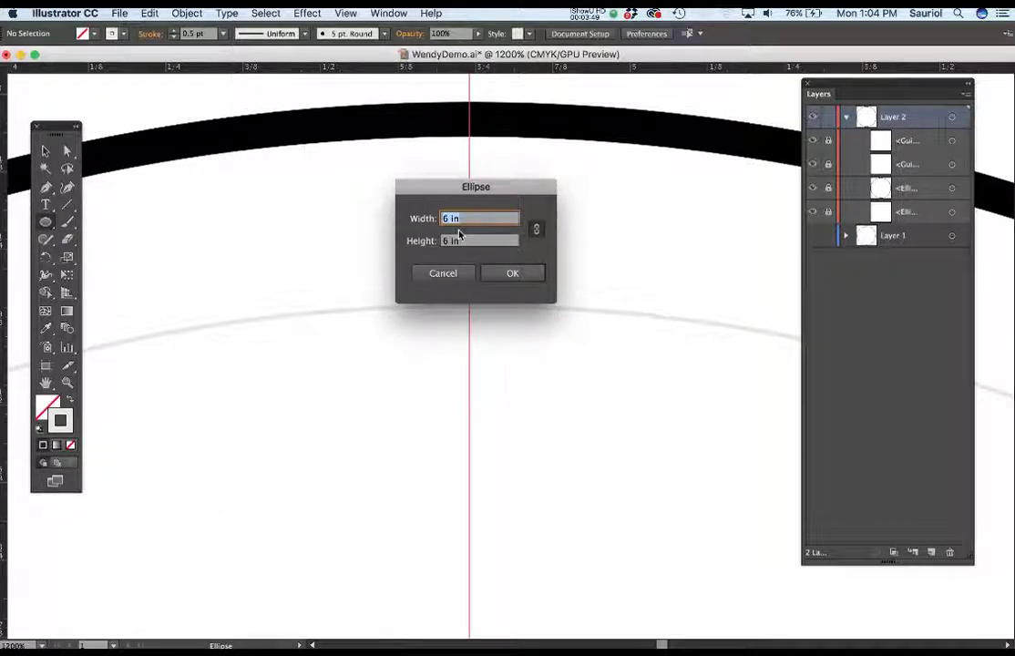
type(".25")
key("Return")
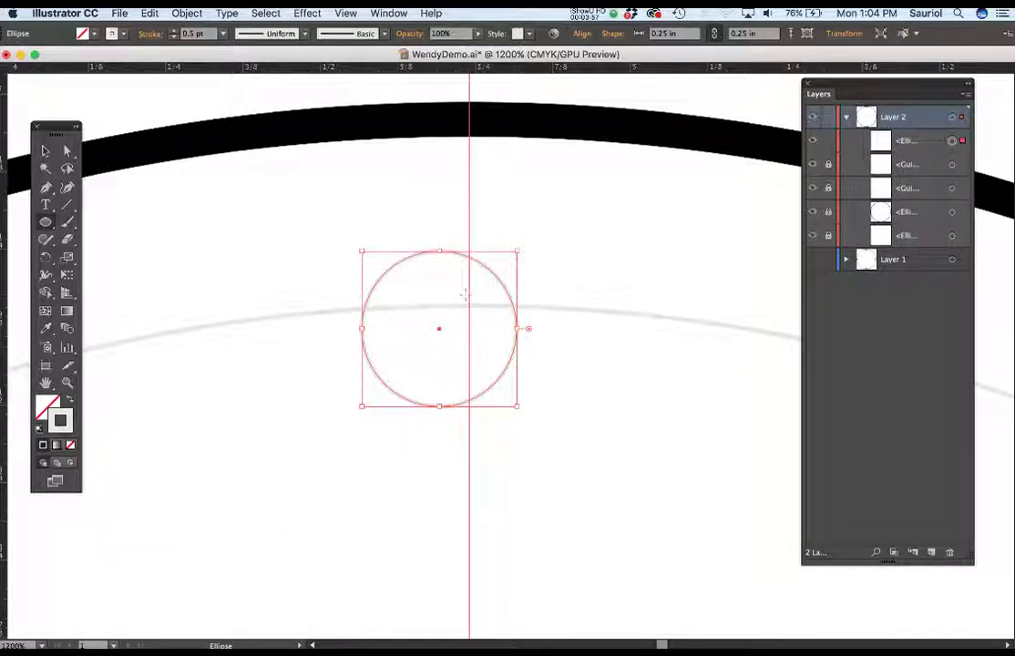
Move and nudge the small circle so its centre sits where the vertical guide crosses the top of the inner grey circle
key("e")
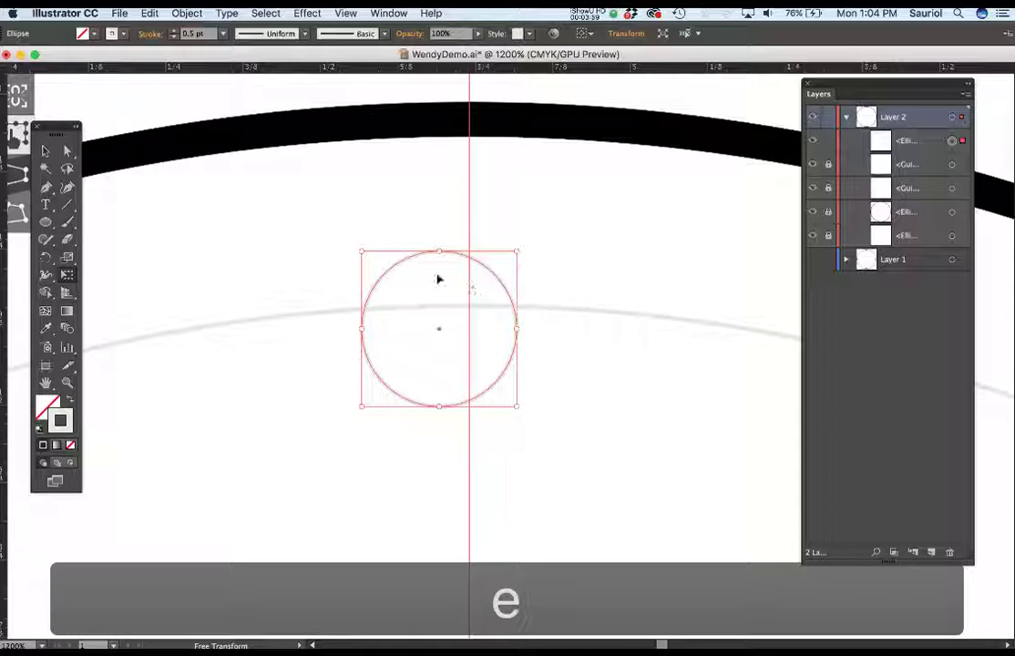
left_click_drag(445, 289, 484, 273)
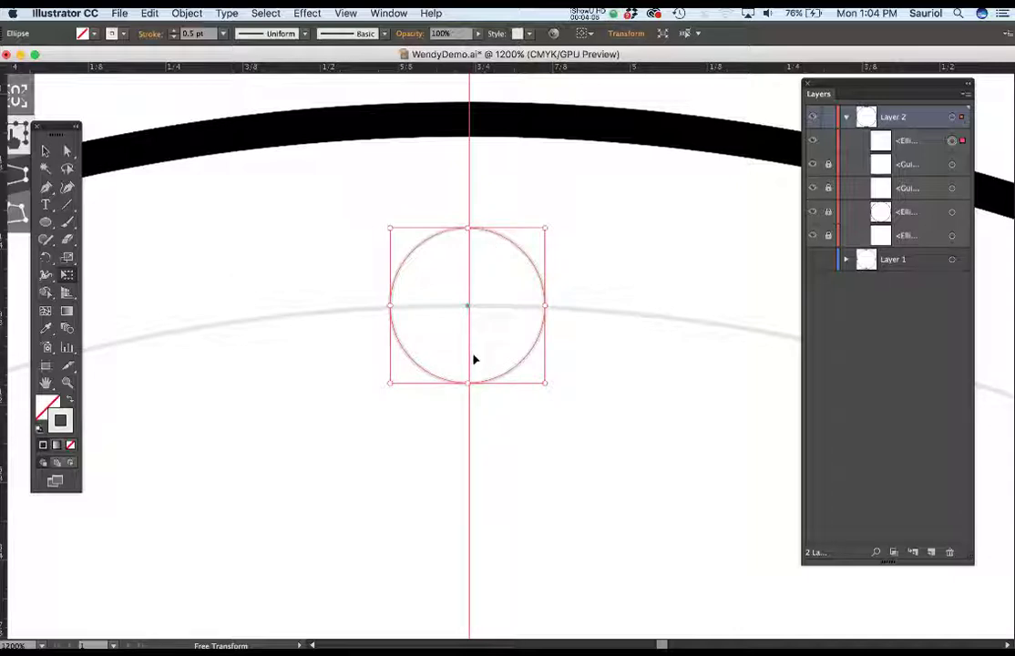
scroll(474, 360, "up", 1)
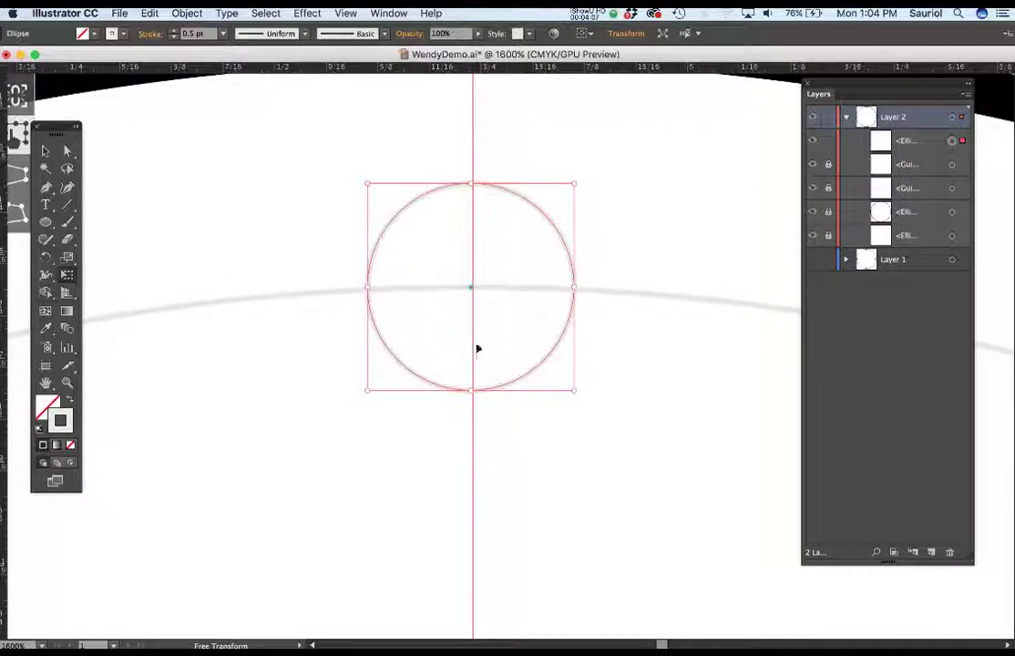
key("Right")
key("Right")
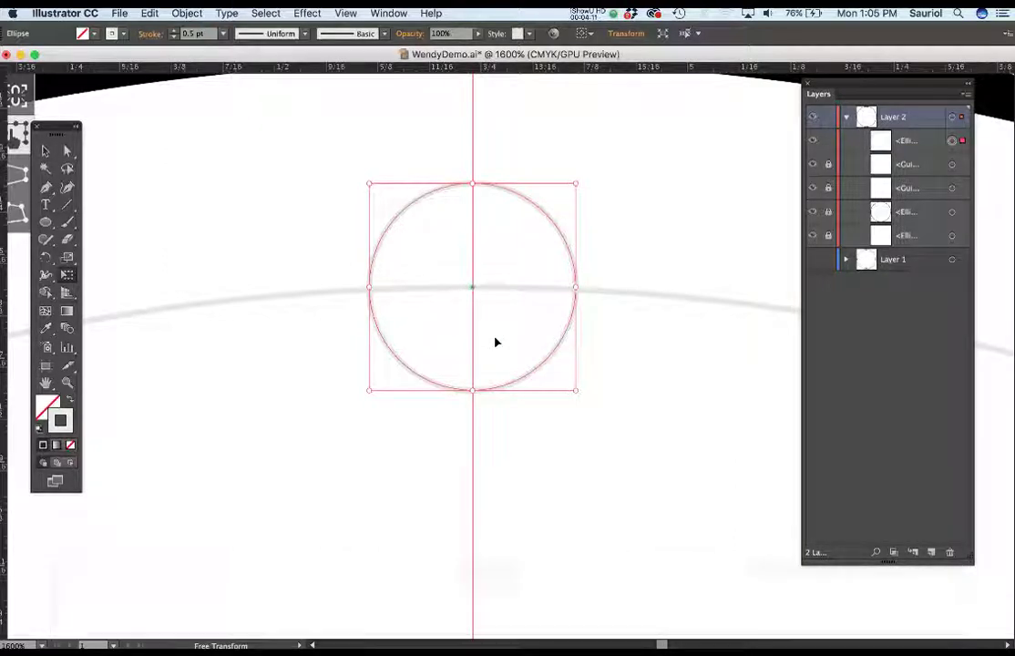
key("Down")
key("Down")
key("Down")
key("Down")
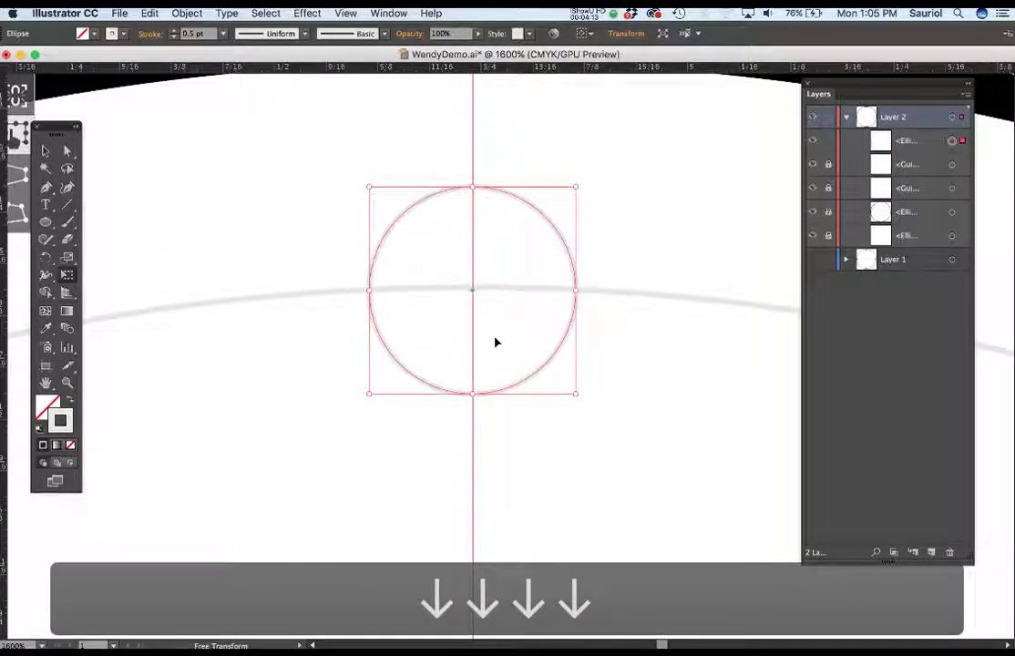
Set the small circle's stroke to dark grey 232323 with a weight of 0.75 pt
scroll(496, 341, "down", 2)
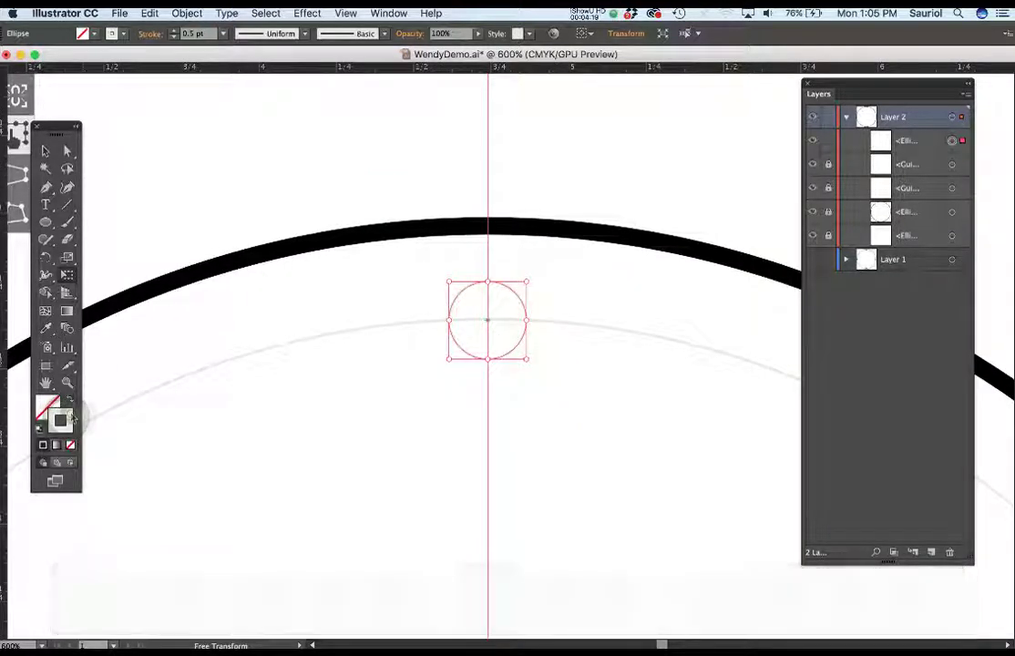
double_click(62, 419)
mouse_move(32, 245)
left_mouse_down()
mouse_move(25, 297)
mouse_move(6, 291)
left_mouse_up()
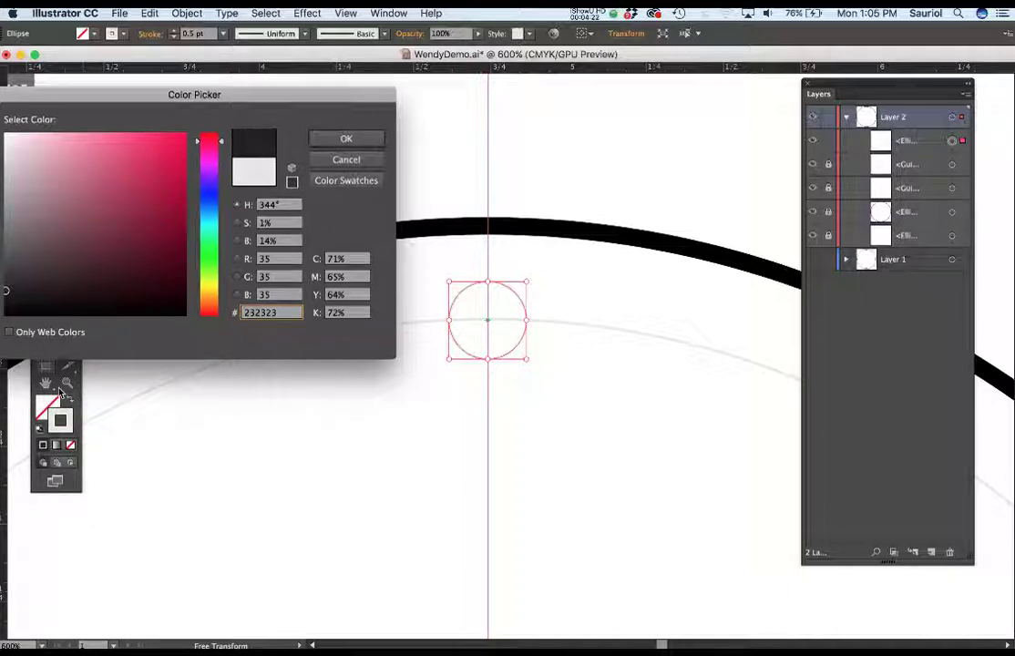
left_click(324, 140)
left_click(176, 33)
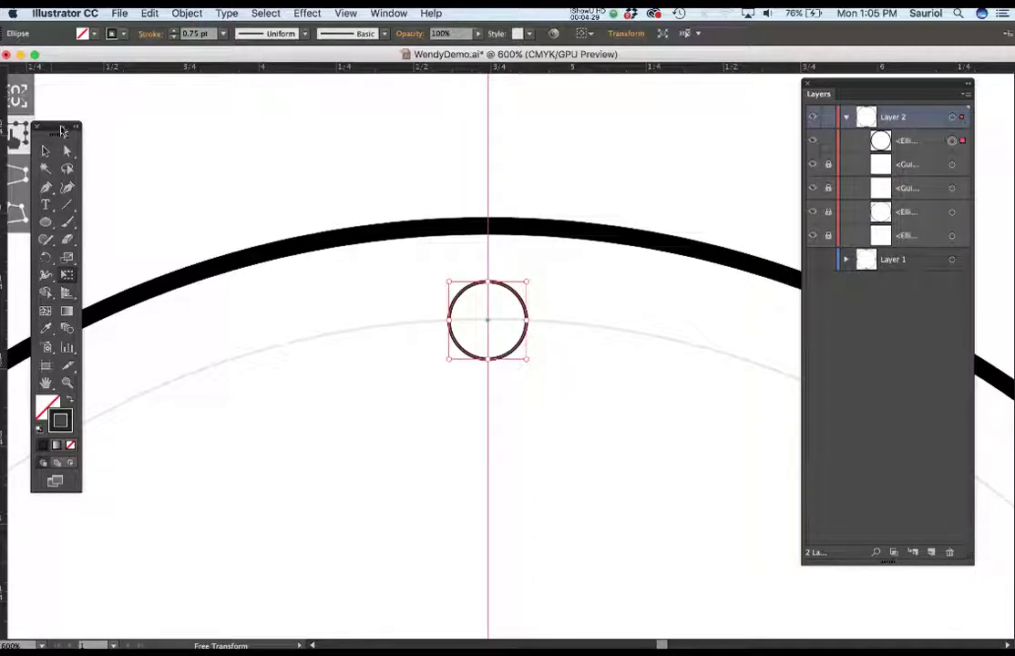
Deselect the small circle and briefly hide and reshow it to identify its entry in Layer 2
left_click_drag(59, 125, 143, 118)
key("a")
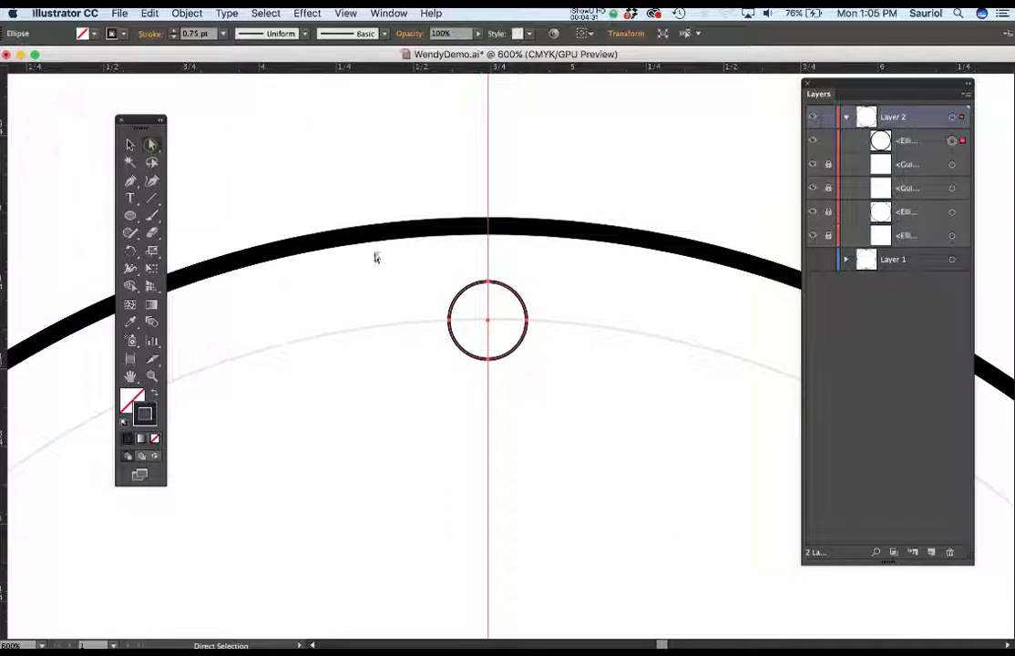
left_click(374, 255)
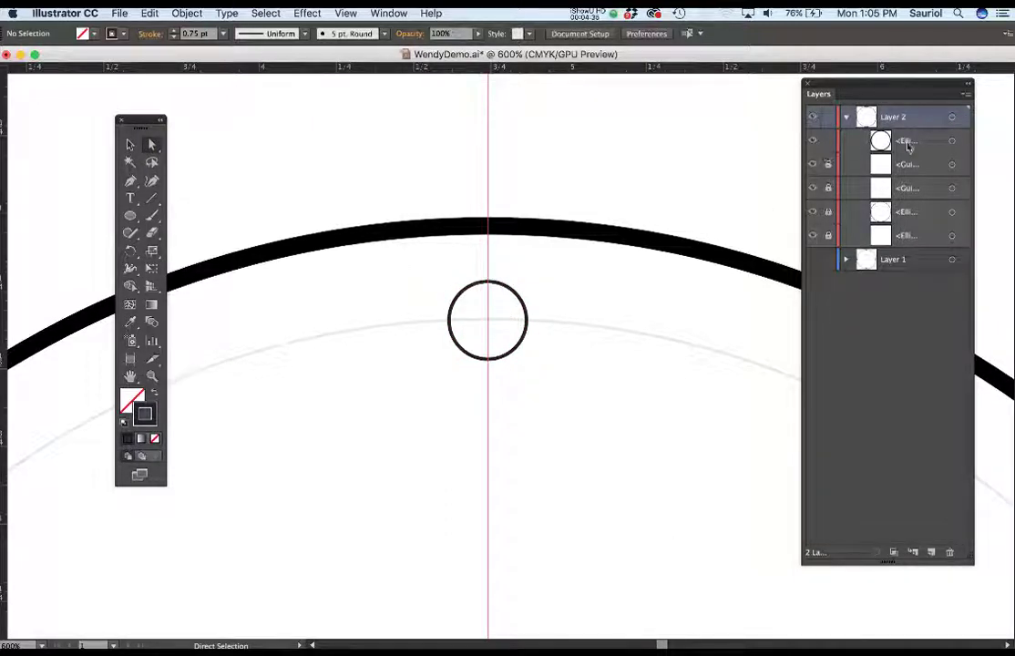
left_click(813, 142)
left_click(813, 141)
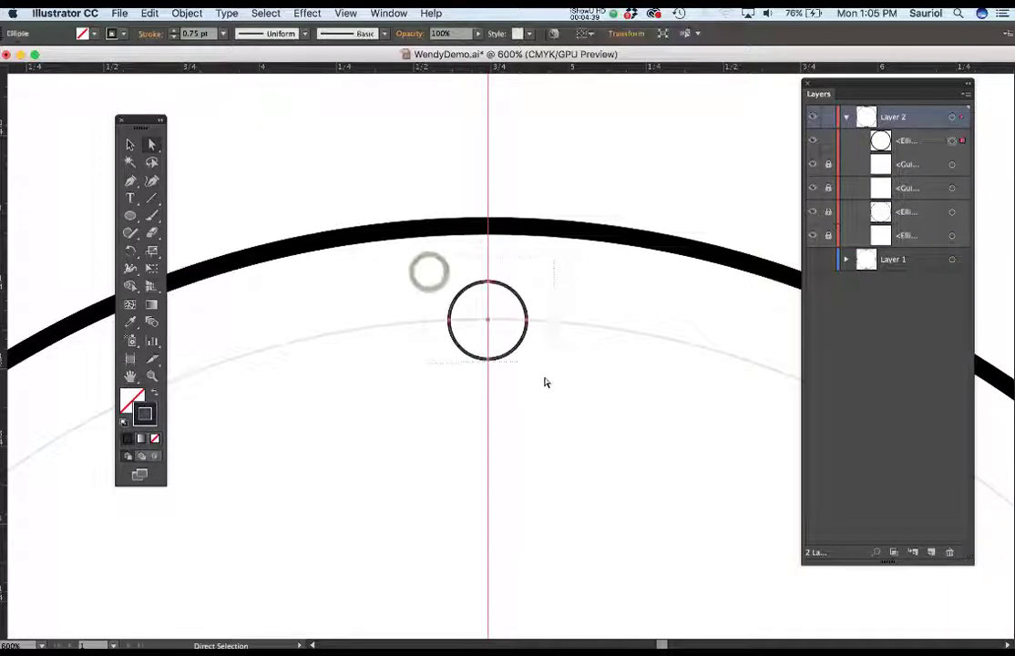
Select the small circle again and copy it to the clipboard
left_click(516, 345)
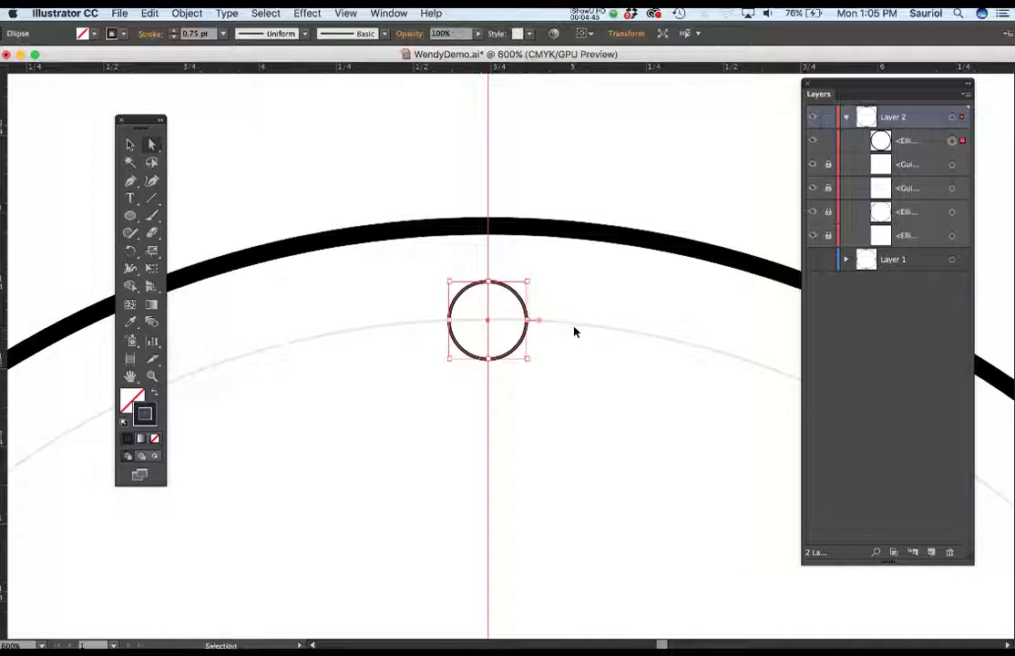
key("super+c")
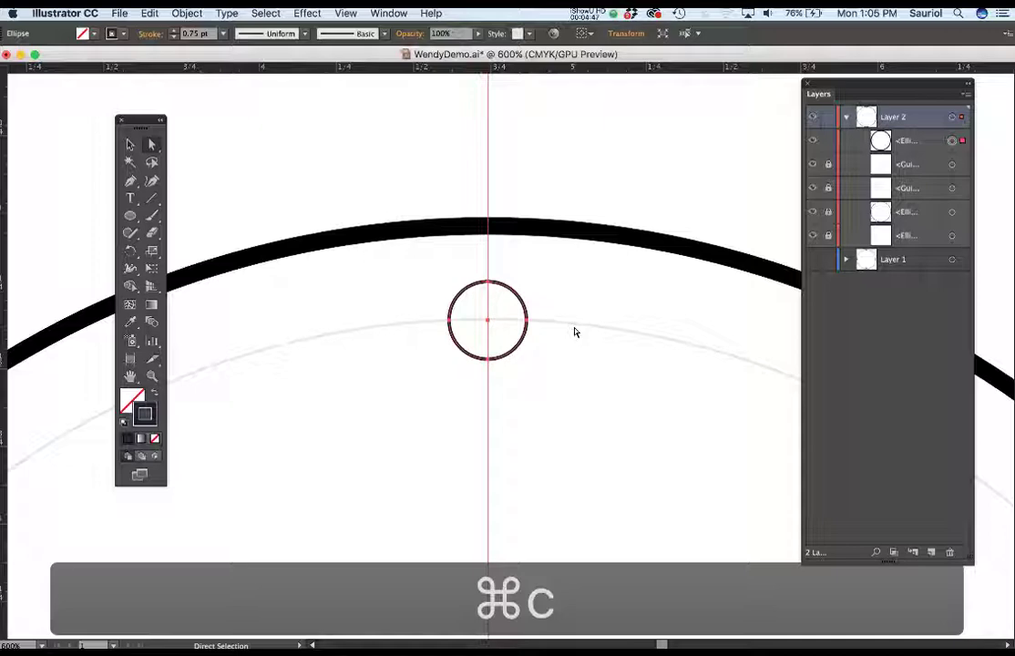
scroll(574, 332, "down", 5)
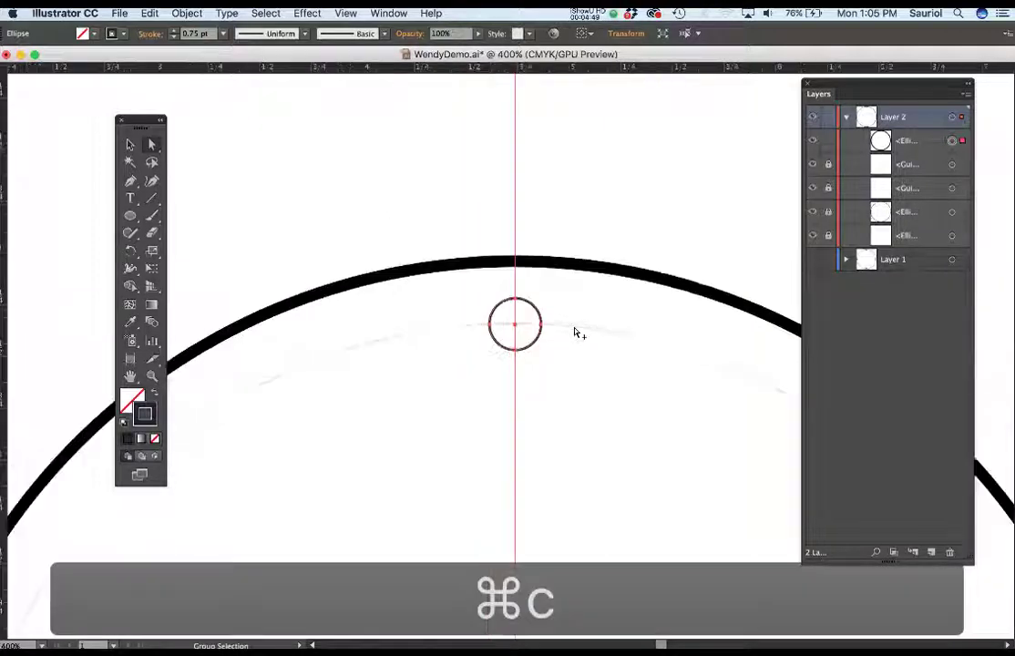
scroll(597, 361, "down", 5)
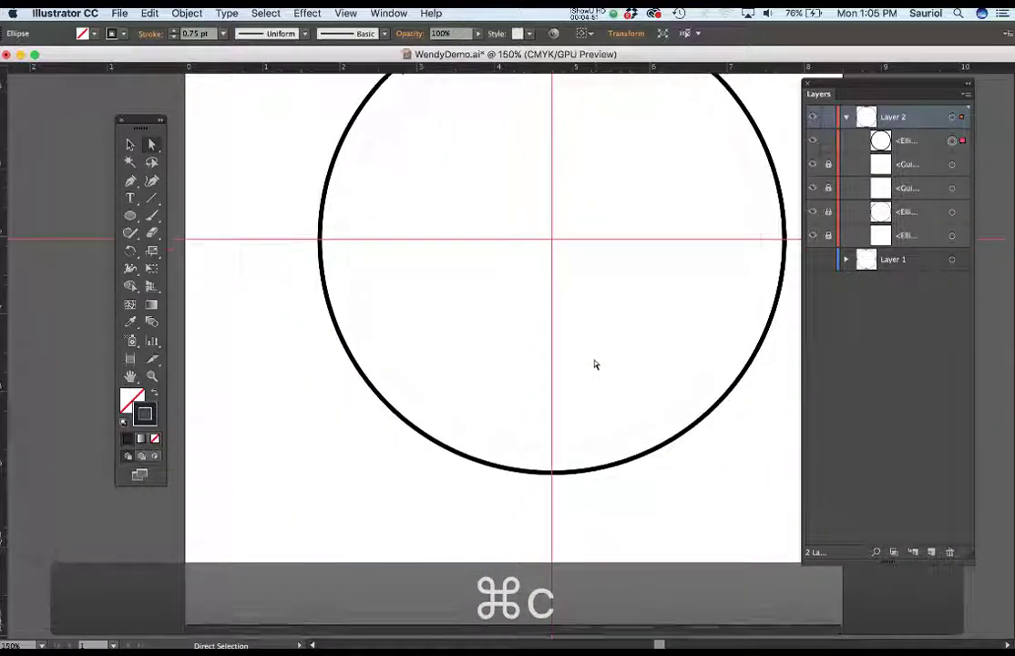
Paste a copy of the small circle and move it to the bottom of the inner grey circle, near the vertical guide
scroll(560, 453, "up", 5)
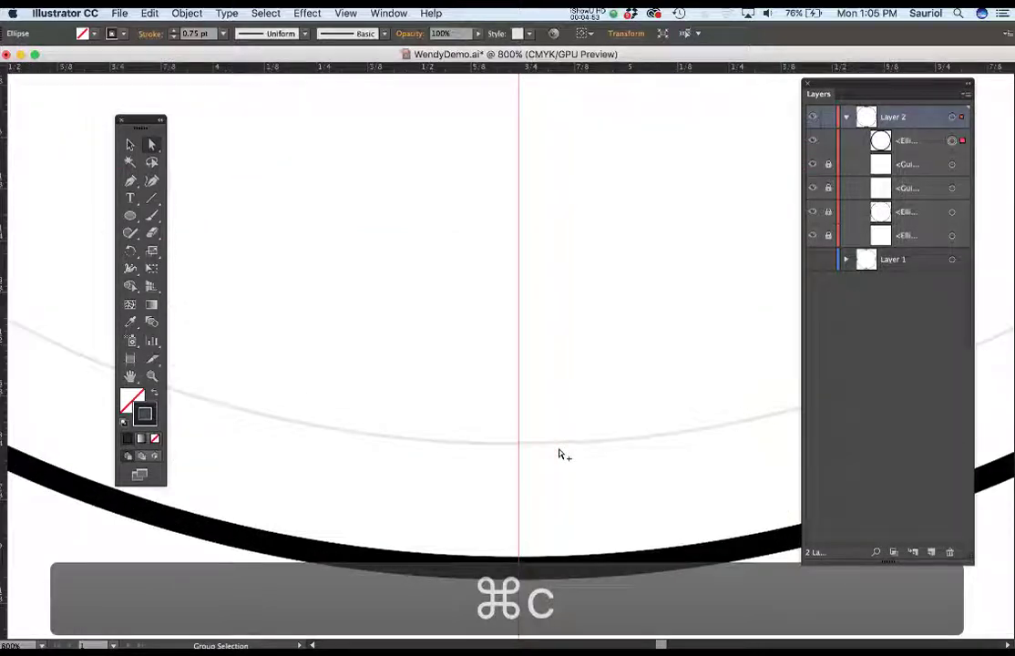
key("super+v")
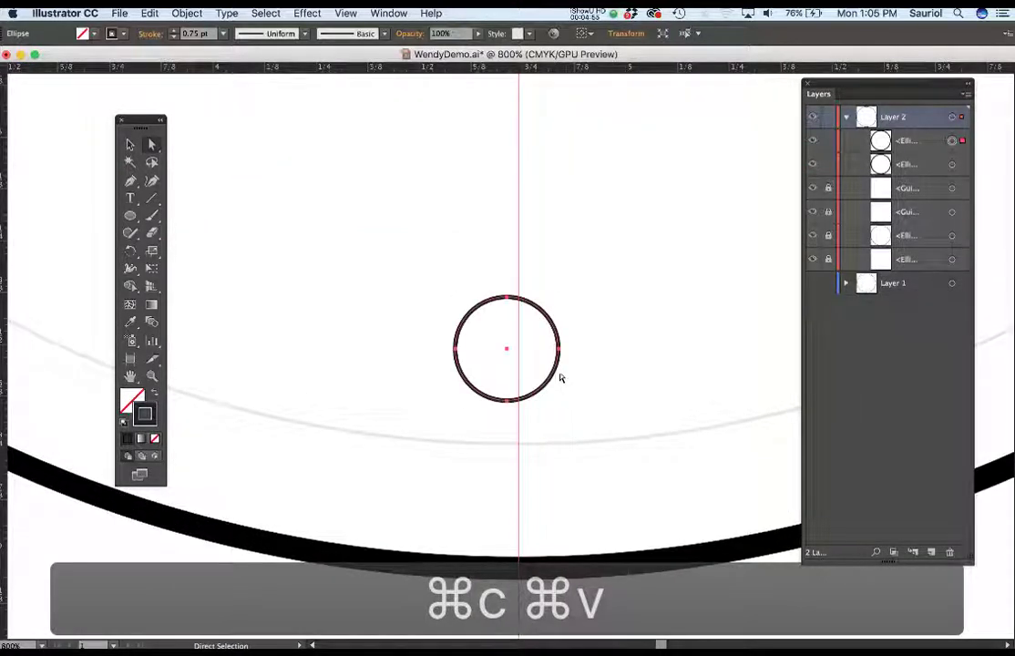
key("e")
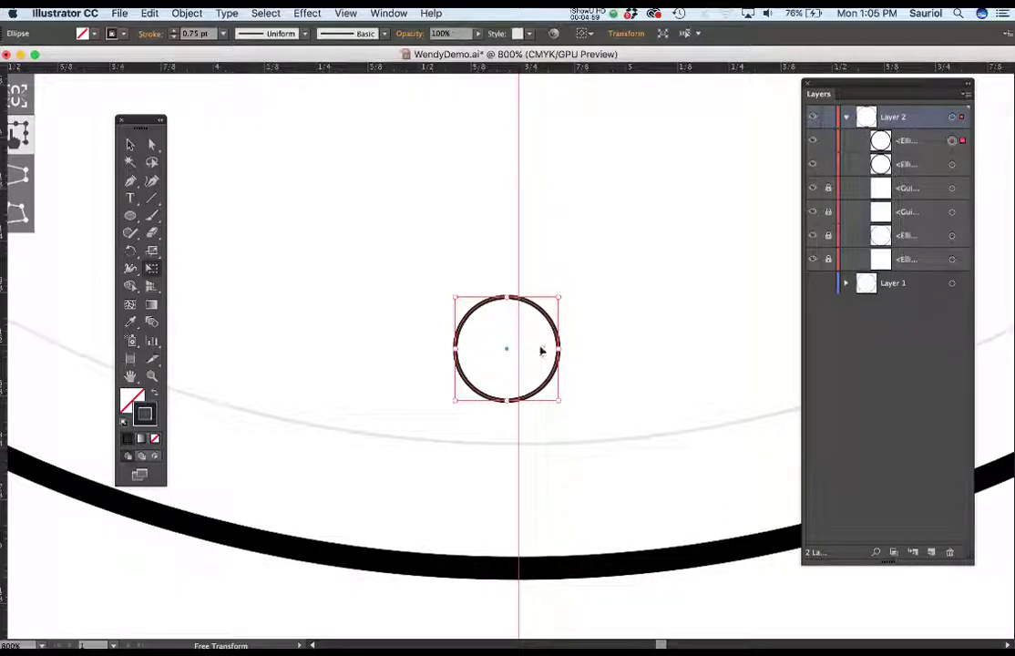
scroll(526, 365, "up", 2)
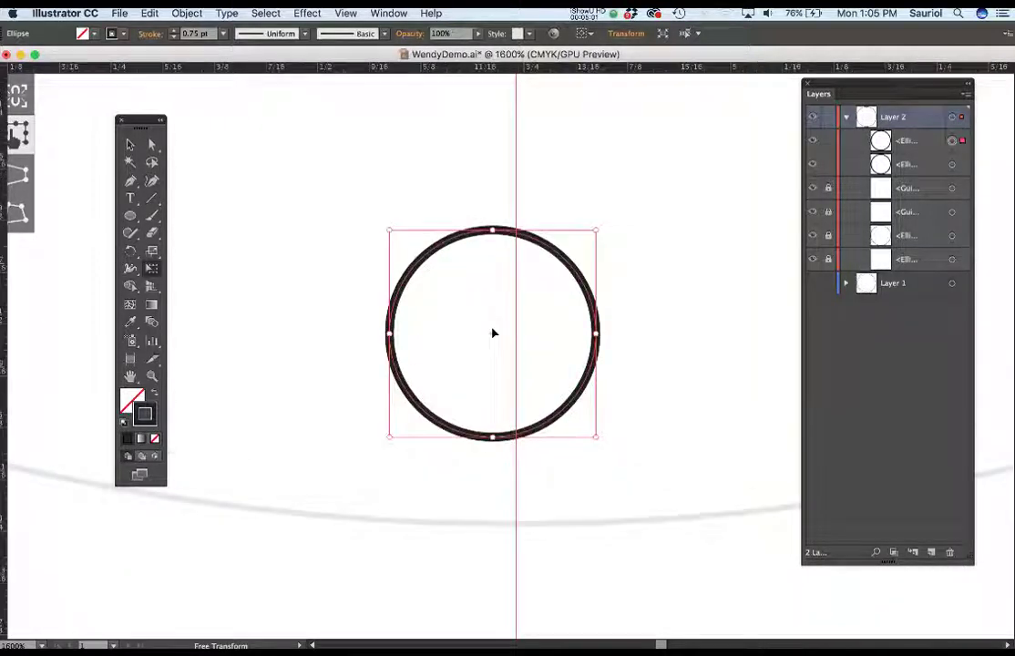
left_click_drag(550, 308, 573, 489)
Nudge the pasted circle down and right until its centre sits where the vertical guide crosses the inner grey circle
key("Down")
key("Down")
key("Down")
key("Down")
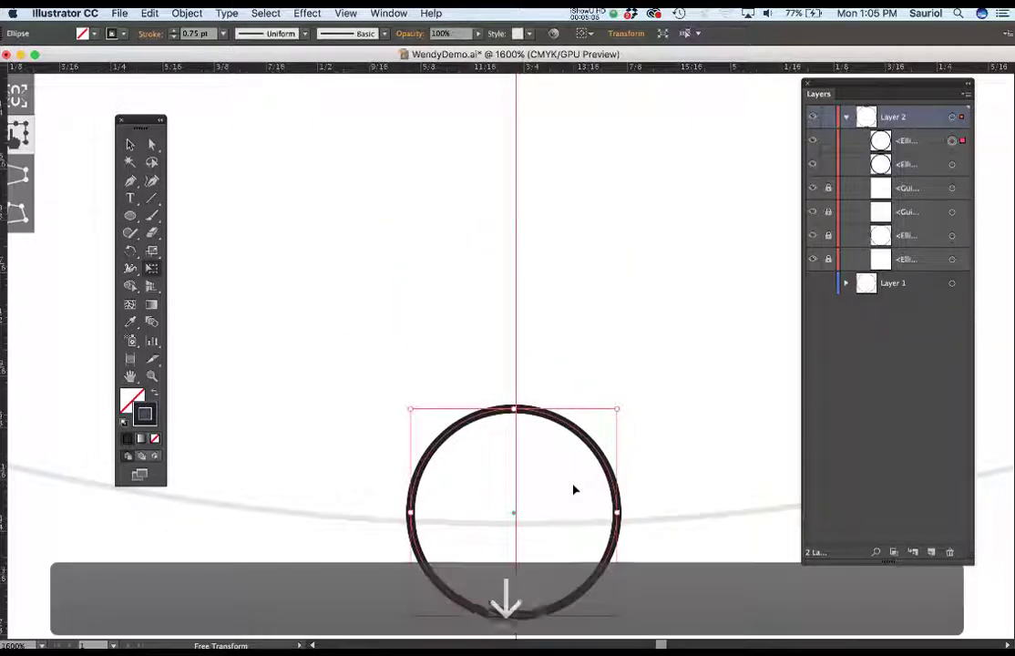
key("Down")
key("Down")
key("Down")
key("Down")
key("Down")
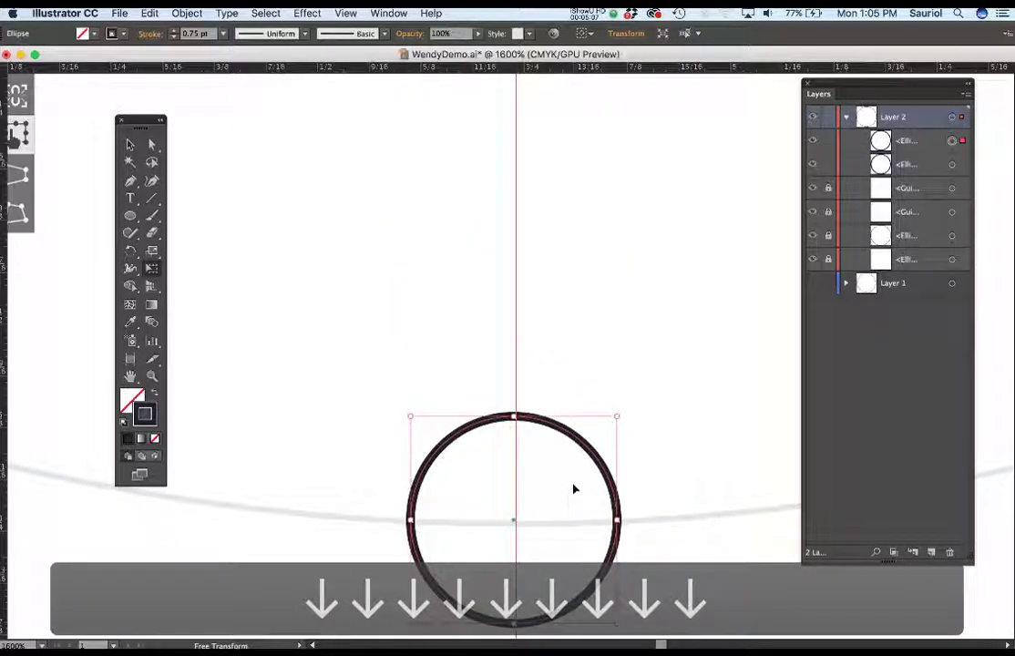
key("Right")
key("Right")
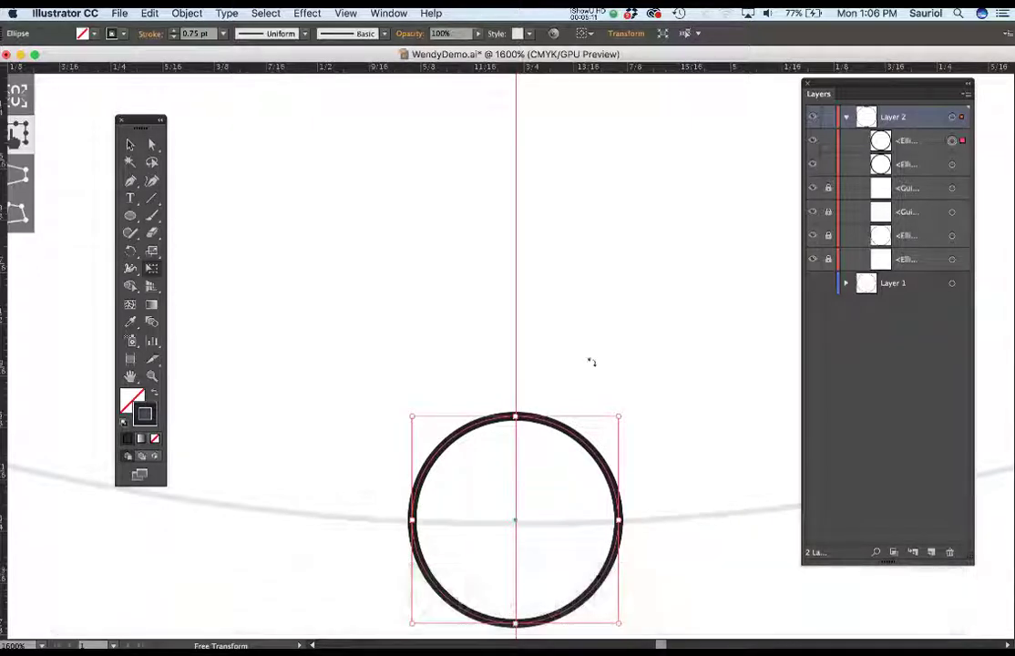
scroll(591, 362, "down", 8)
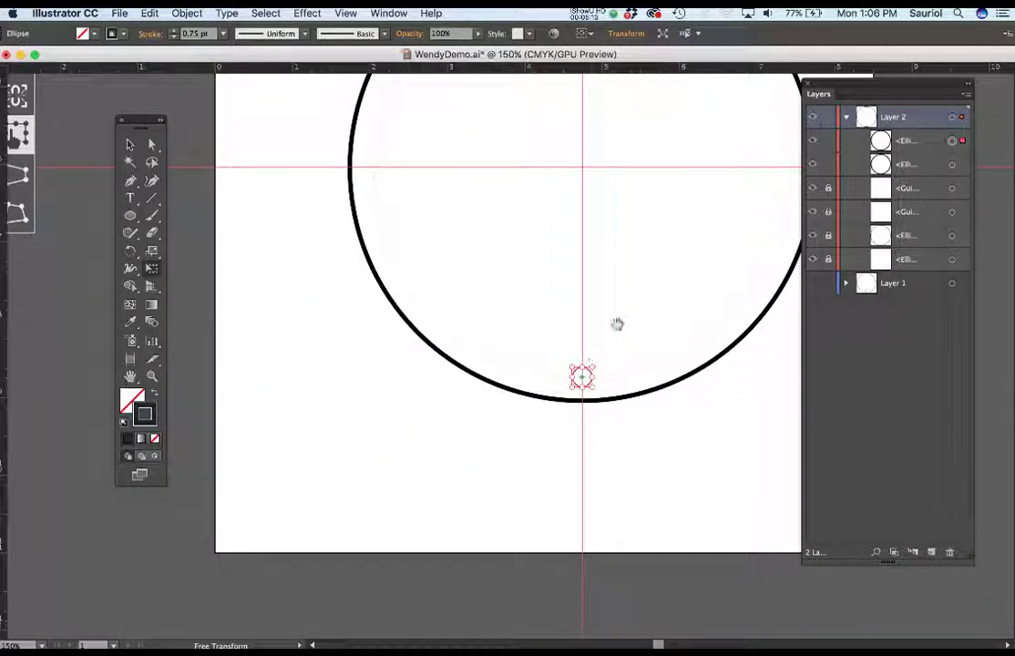
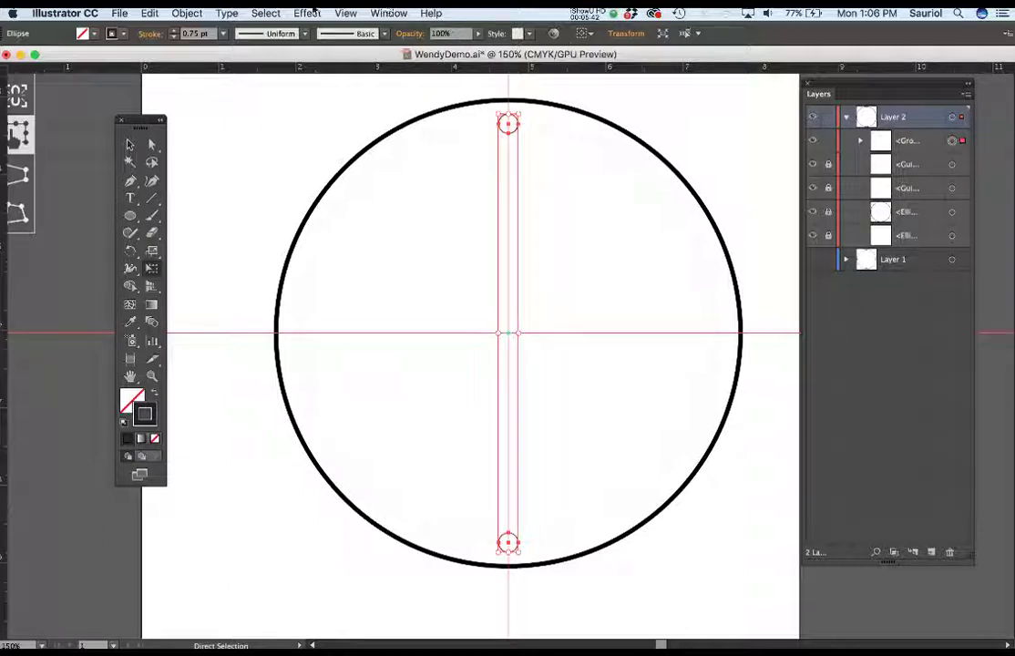
Add a Transform effect to the group of two small circles with a 6° rotation and 29 copies, previewing it
left_click(308, 13)
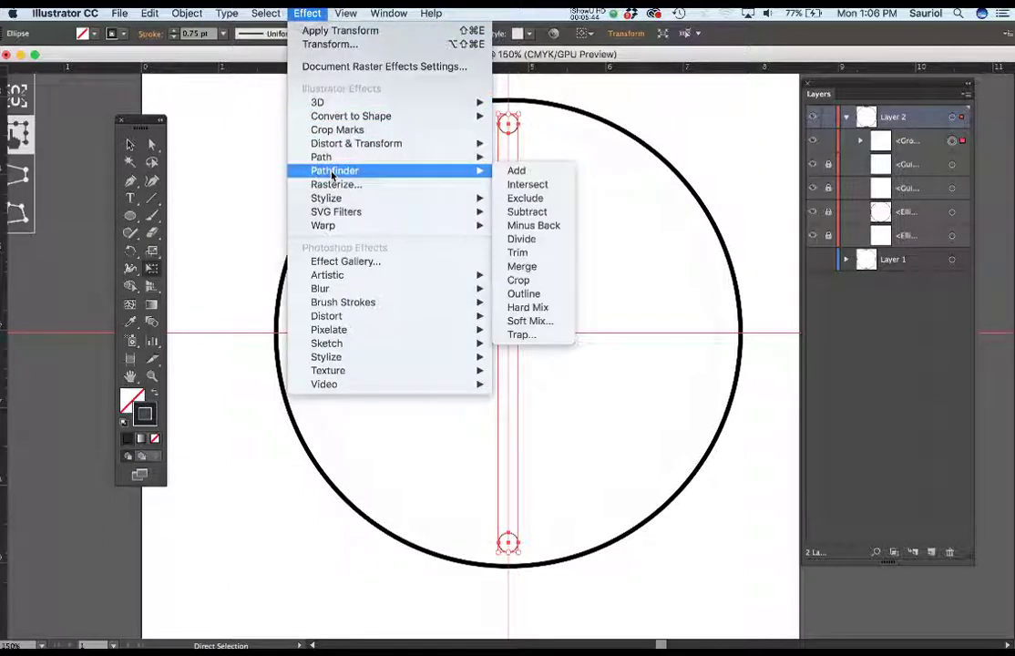
mouse_move(349, 151)
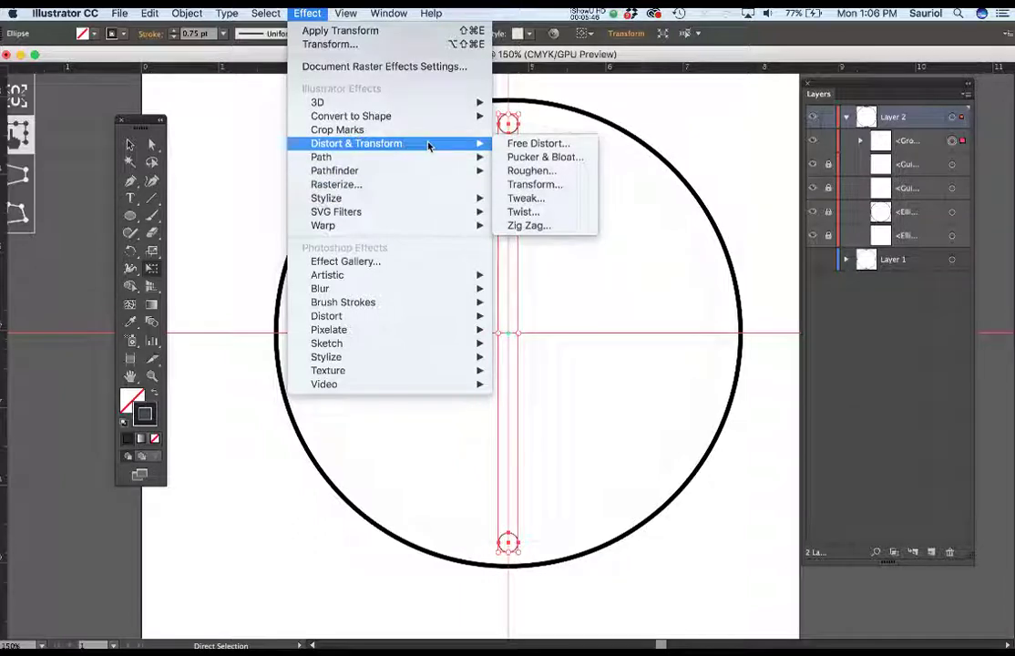
left_click(565, 187)
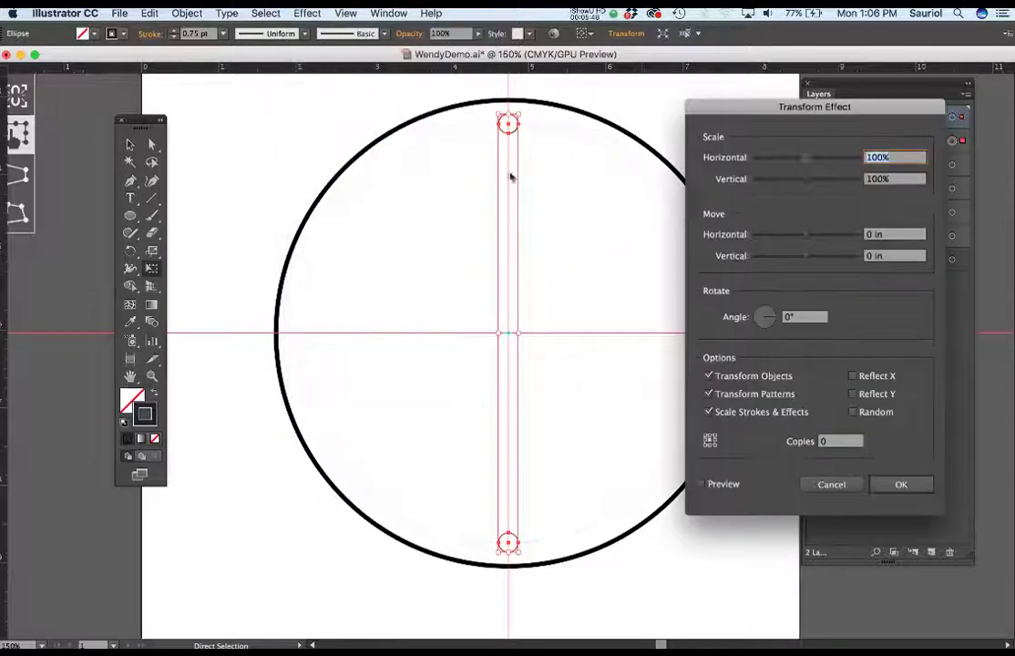
left_click_drag(717, 106, 798, 103)
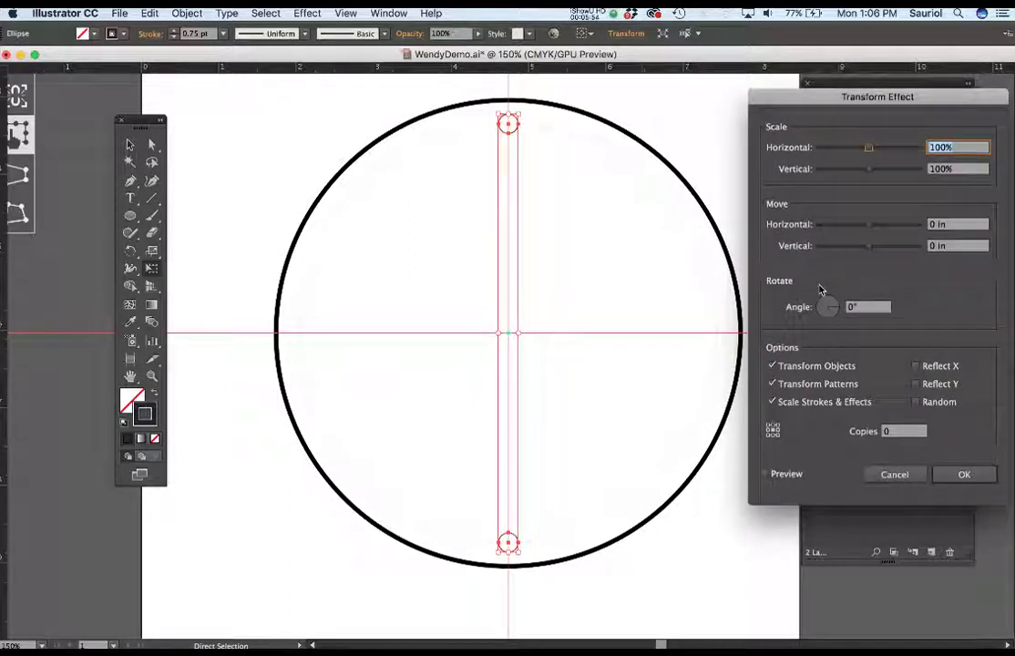
left_click(850, 308)
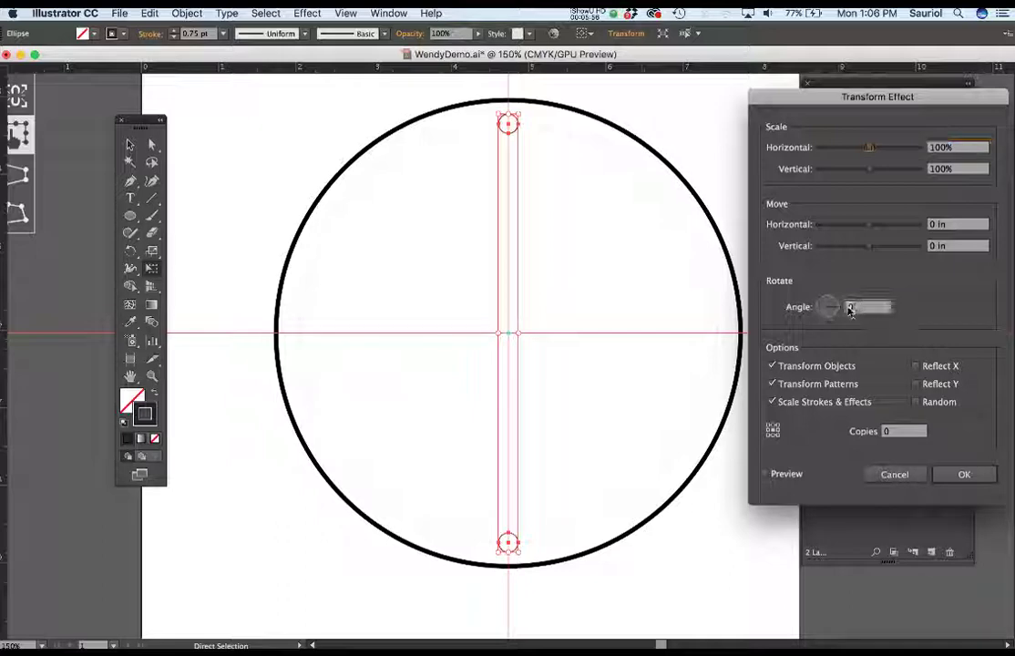
type("6")
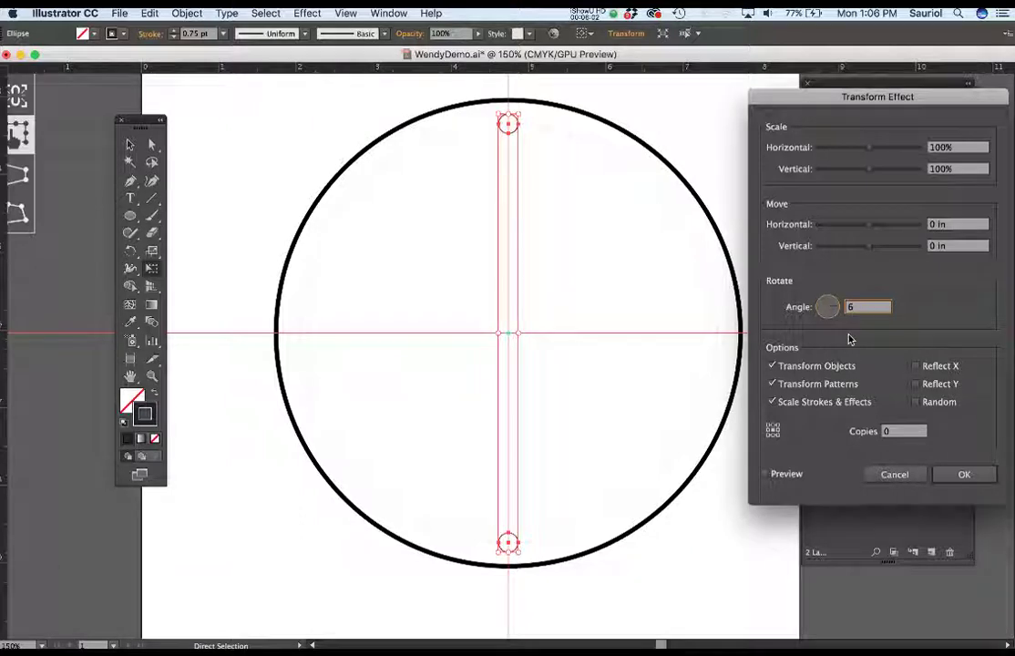
left_click(889, 433)
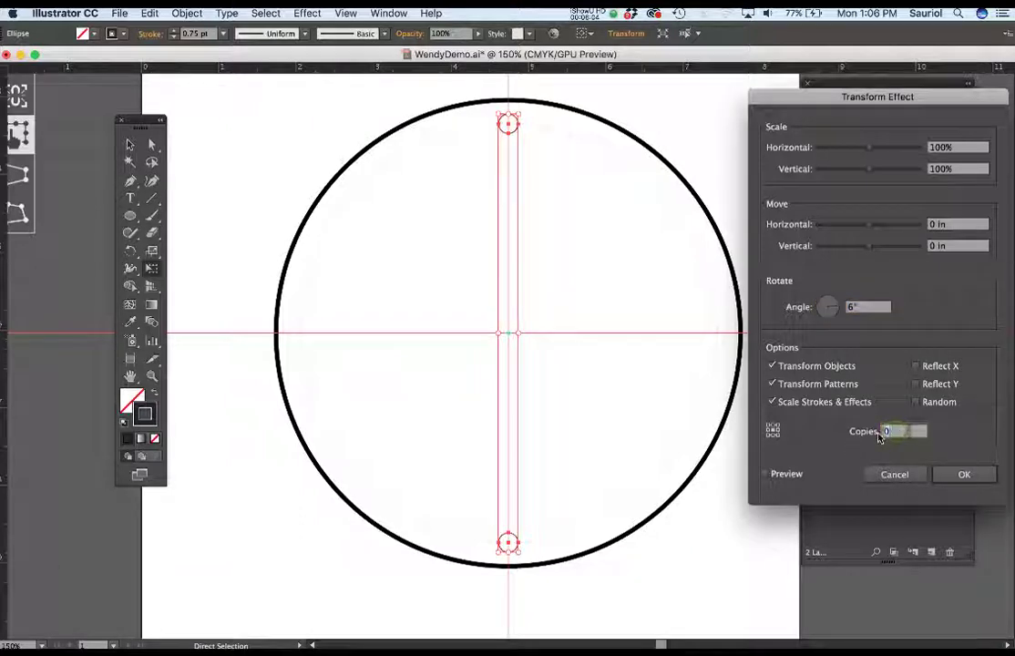
type("29")
left_click(763, 474)
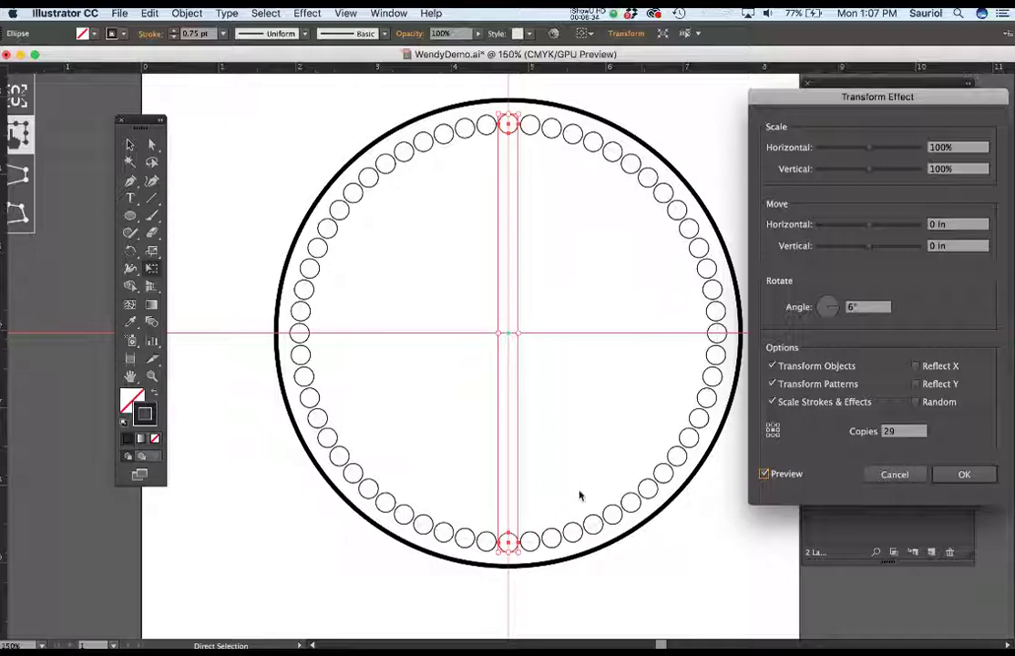
Set the Transform effect's number of copies to 25 and refresh the preview
double_click(903, 433)
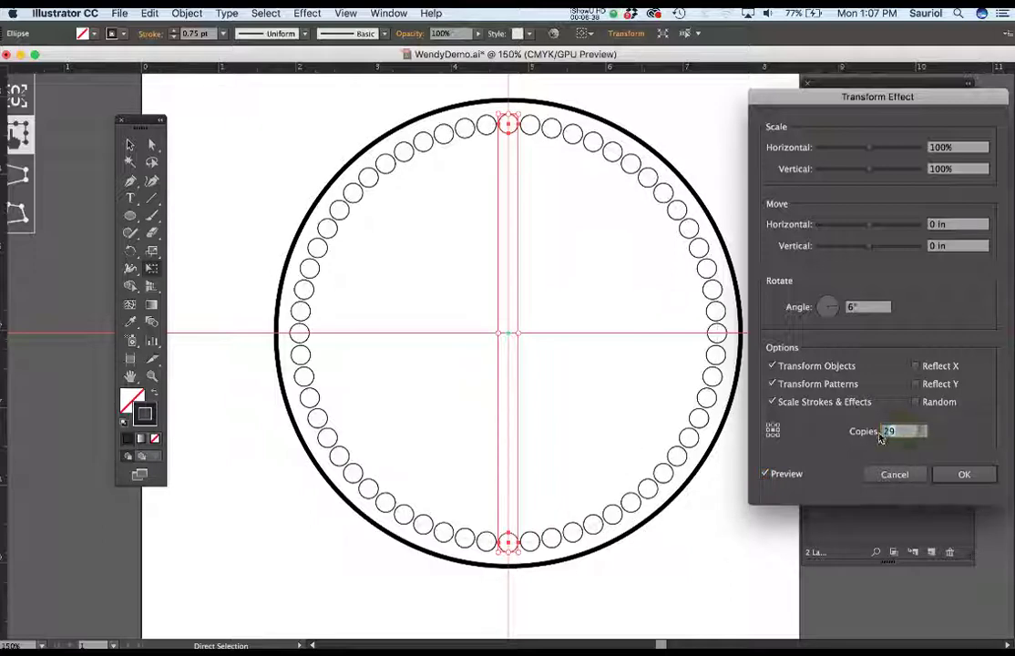
type("25")
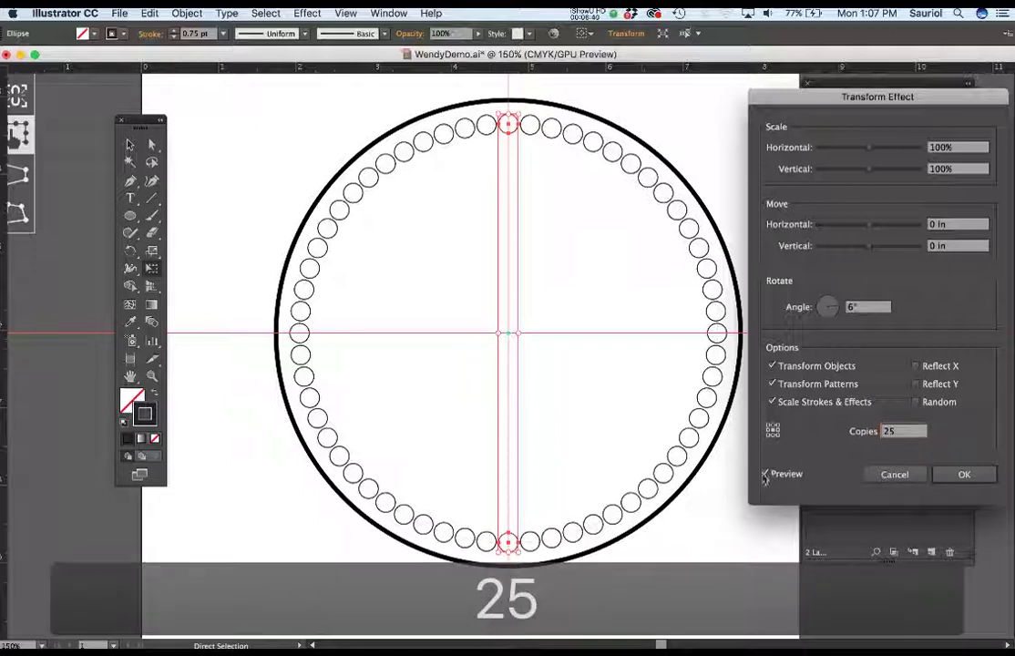
key("Tab")
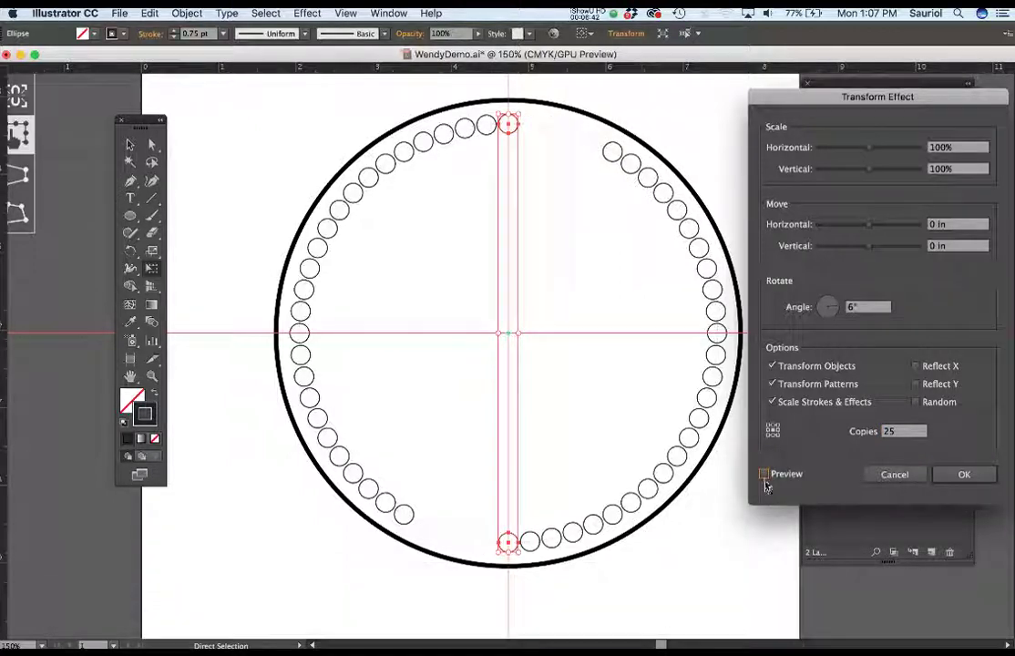
left_click(766, 475)
Try a rotation angle of 7° for the 25 copies and update the preview
double_click(857, 310)
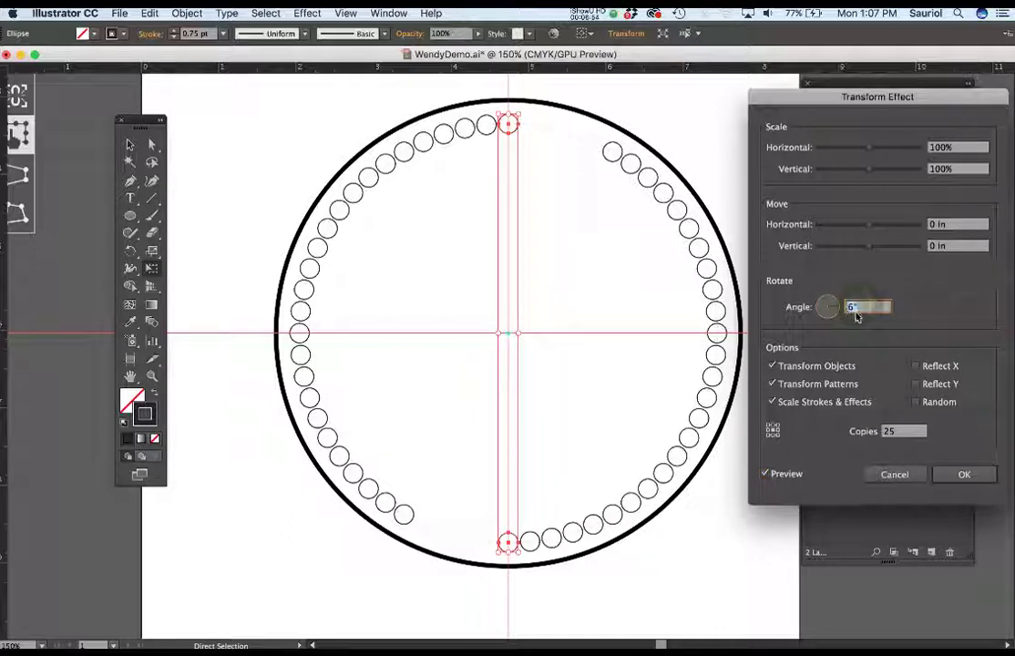
type("7")
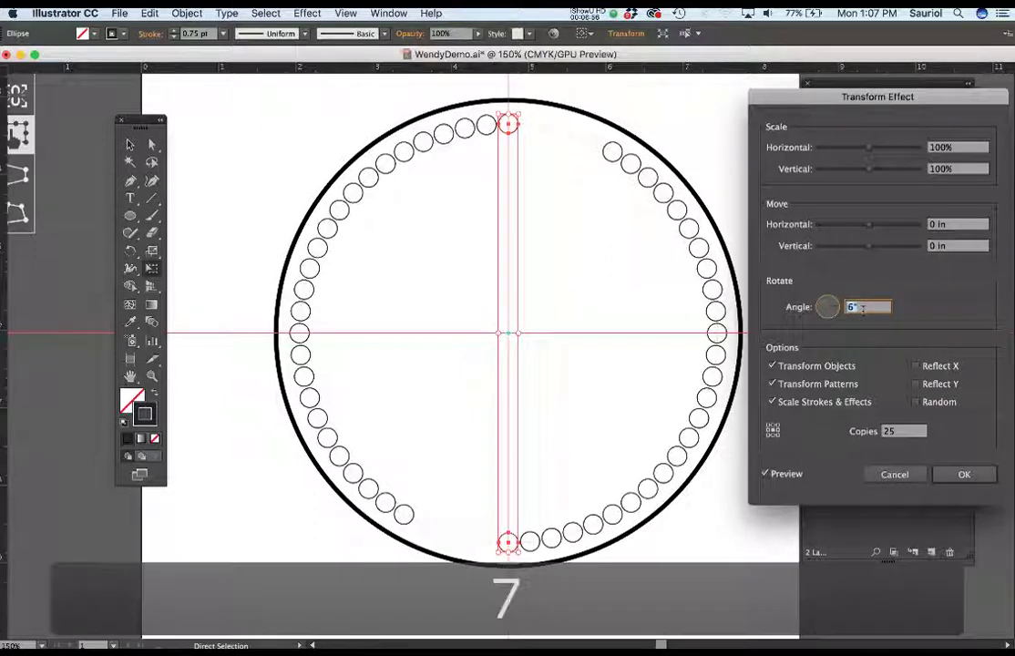
left_click(765, 476)
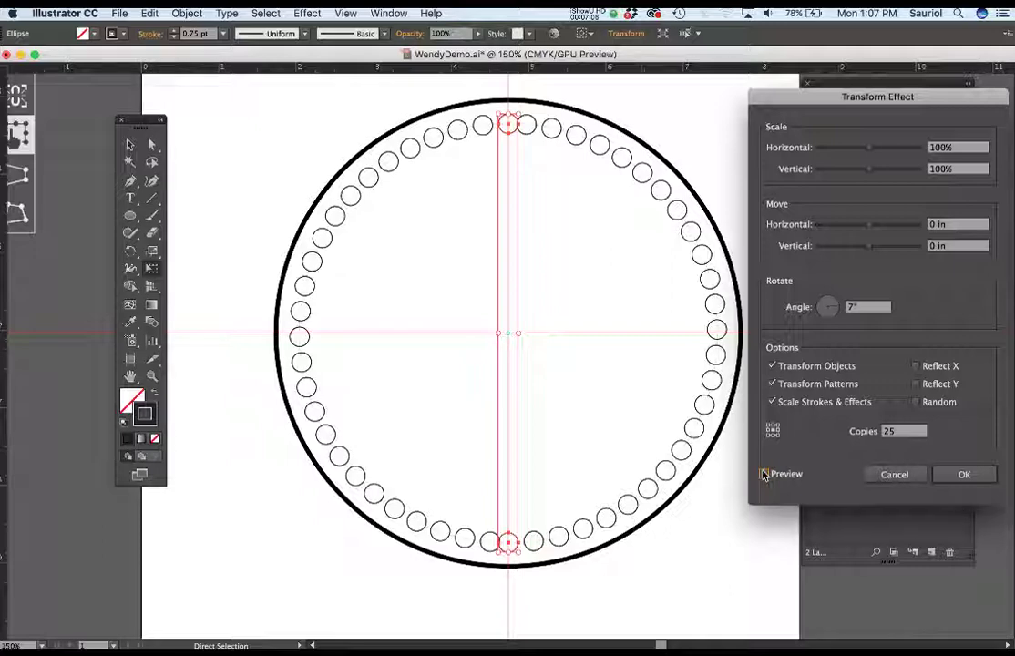
Try a rotation angle of 6.5° for the copies, correcting the mistyped 6,5, and refresh the preview
double_click(862, 308)
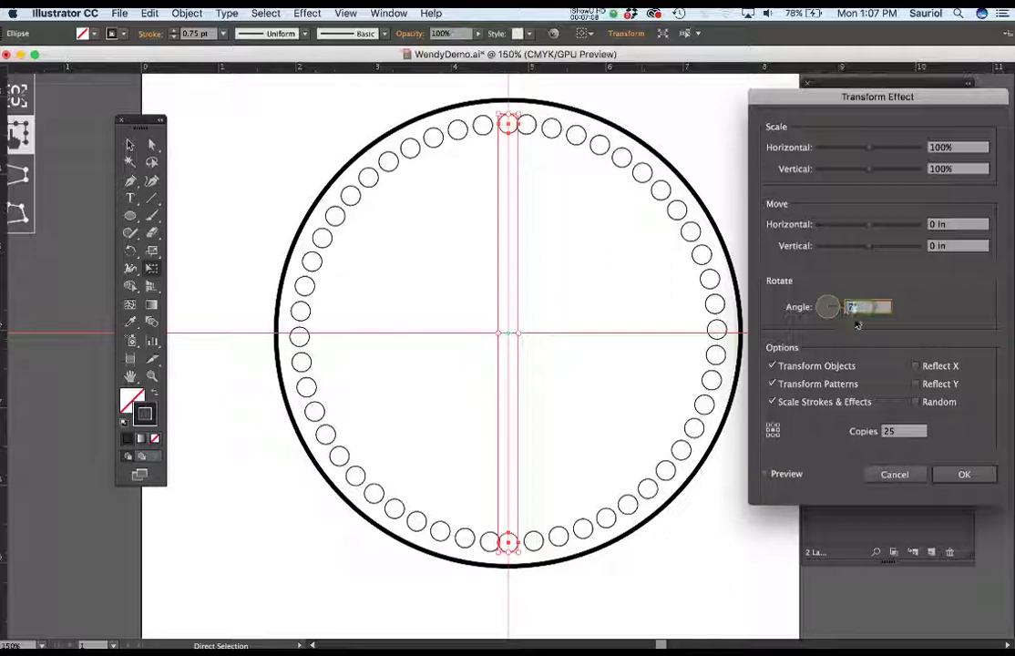
type("6,5")
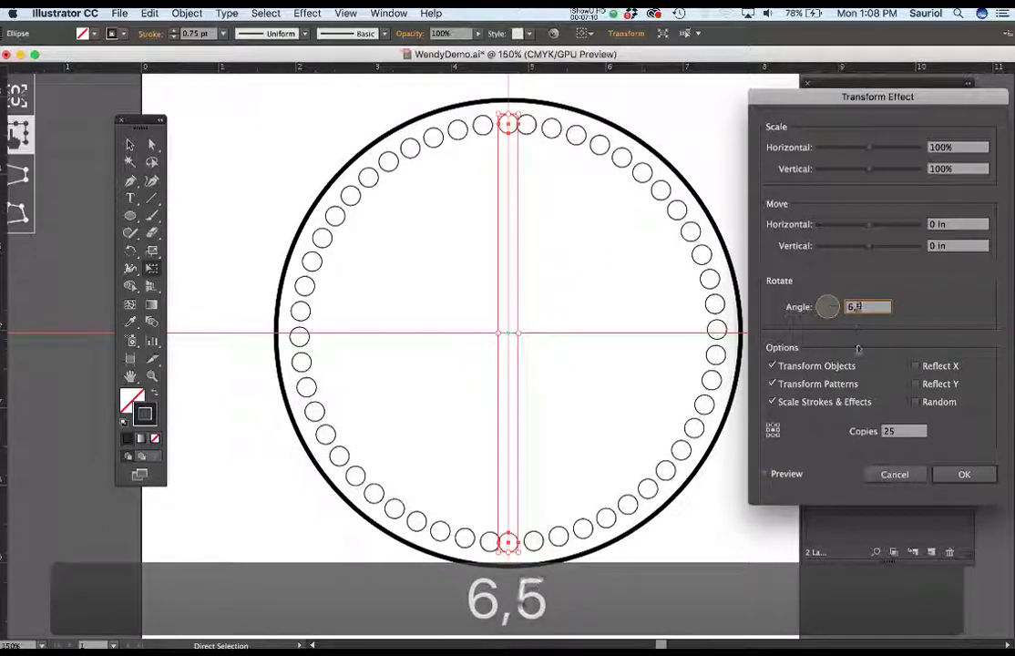
left_click(765, 474)
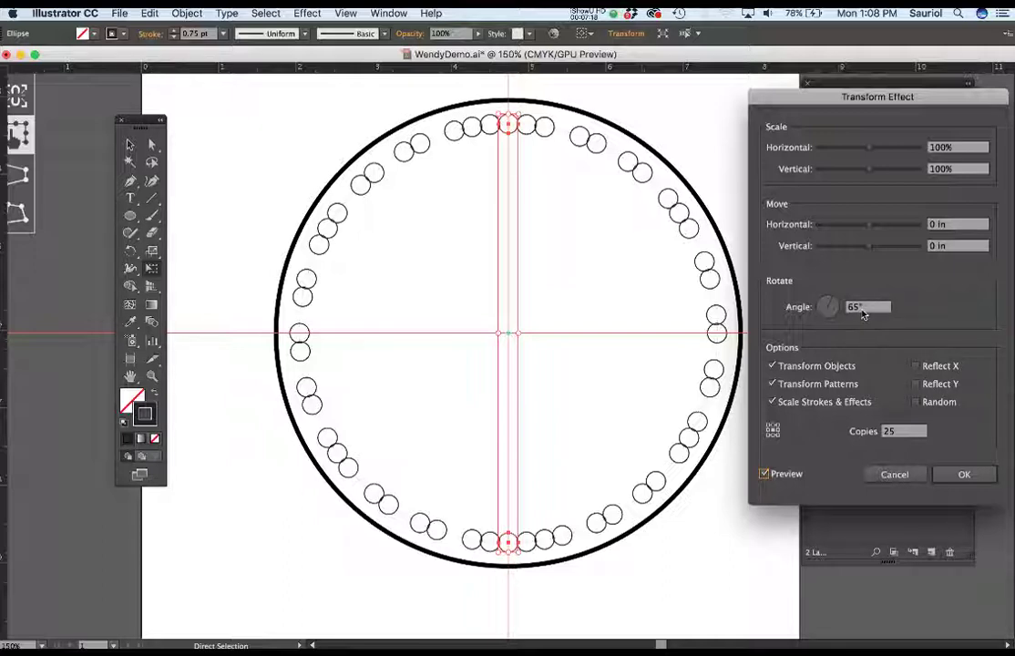
key("super+z")
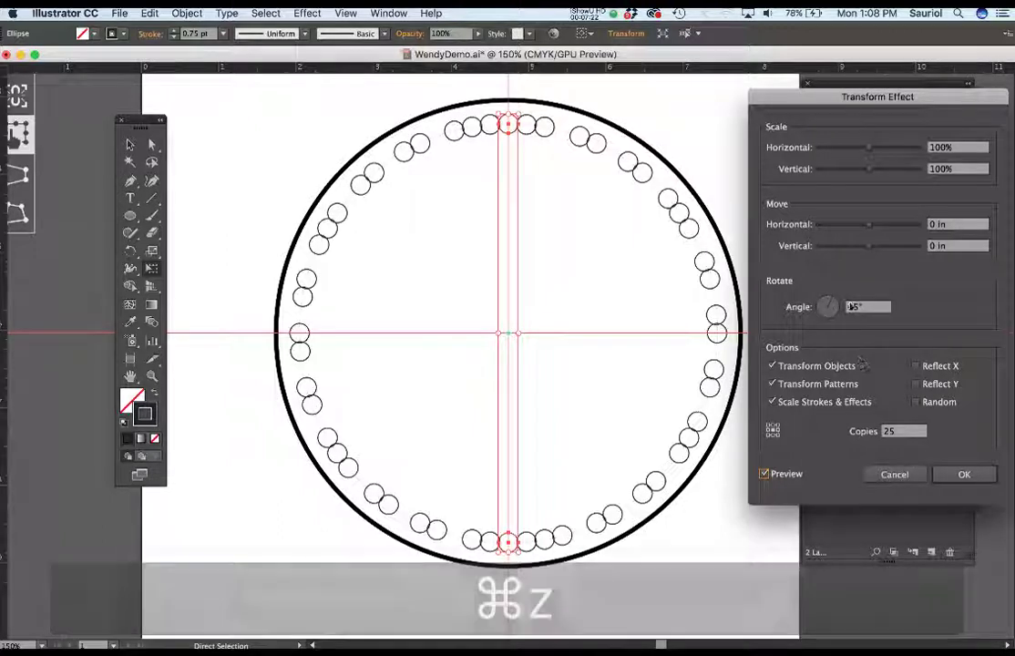
left_click(866, 307)
left_click(852, 308)
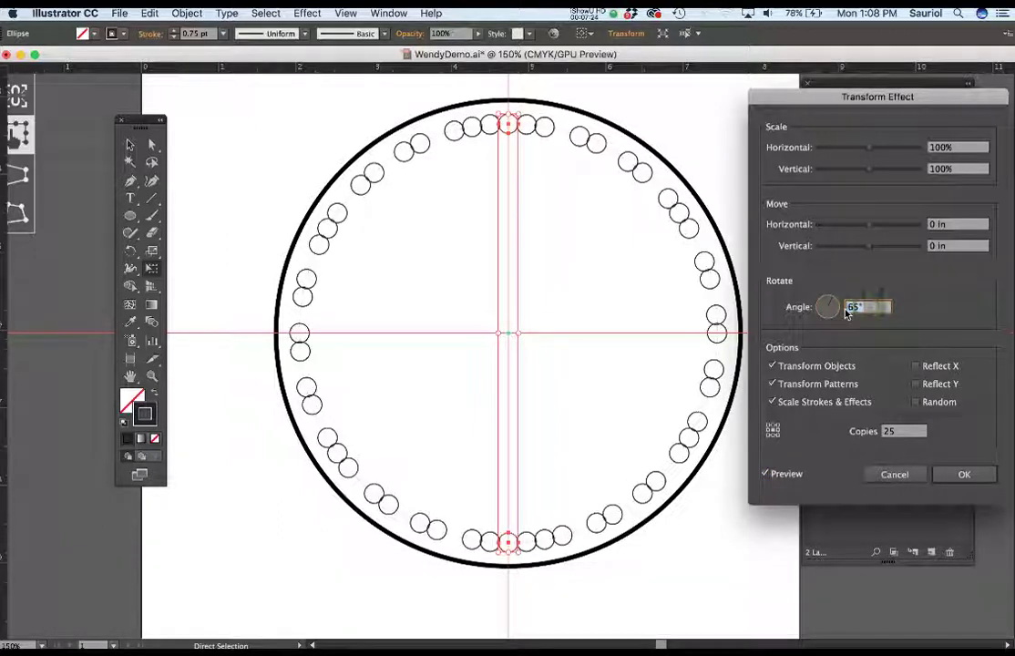
type("6.5")
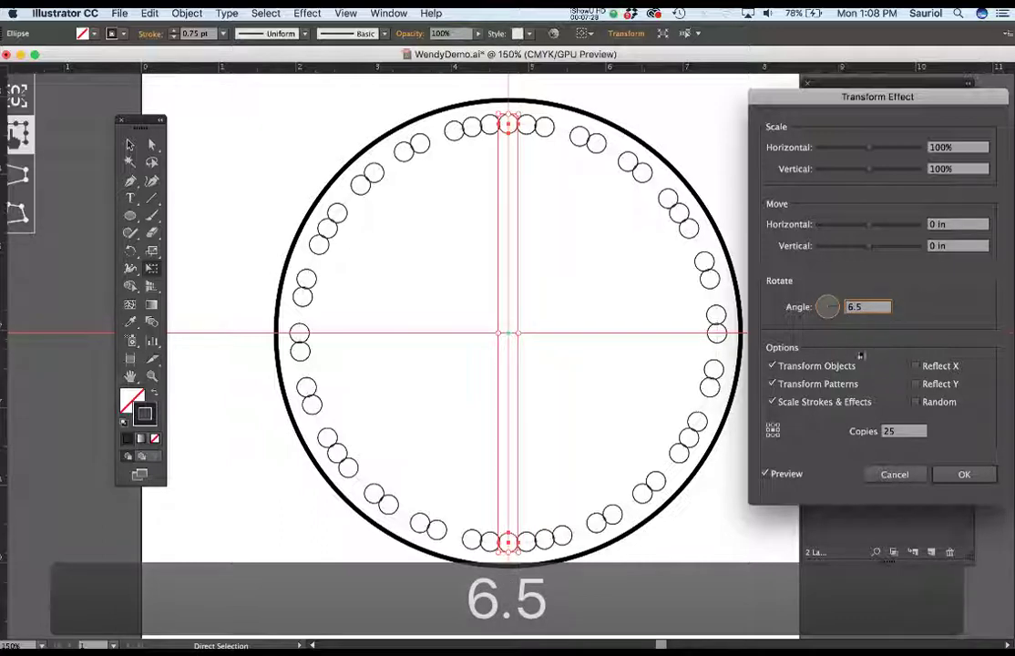
left_click(765, 474)
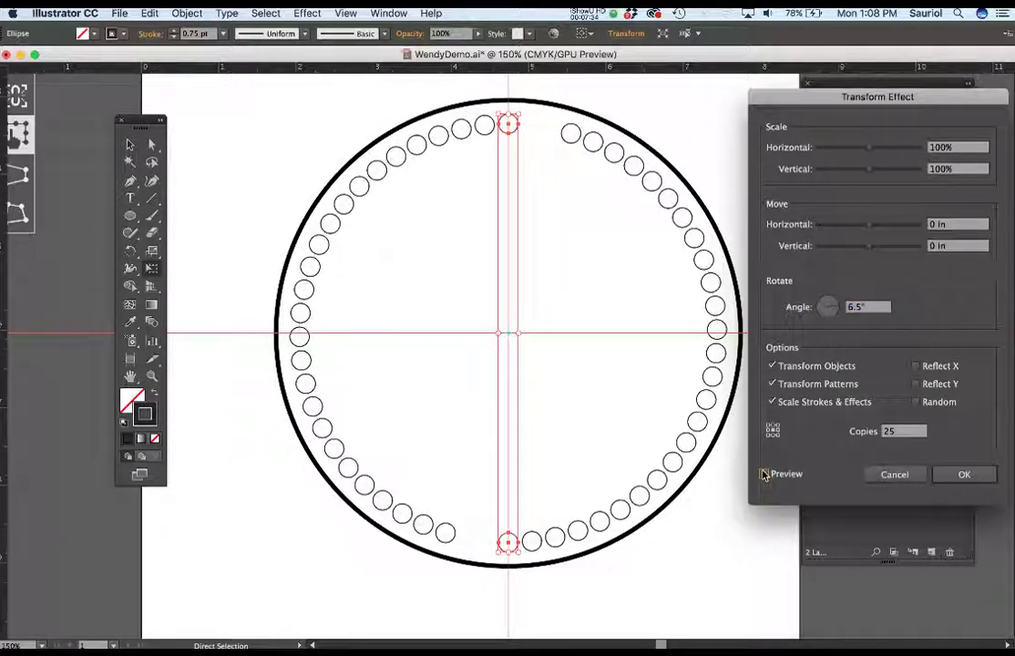
Set the rotation angle back to 7° and preview the ring again
double_click(848, 309)
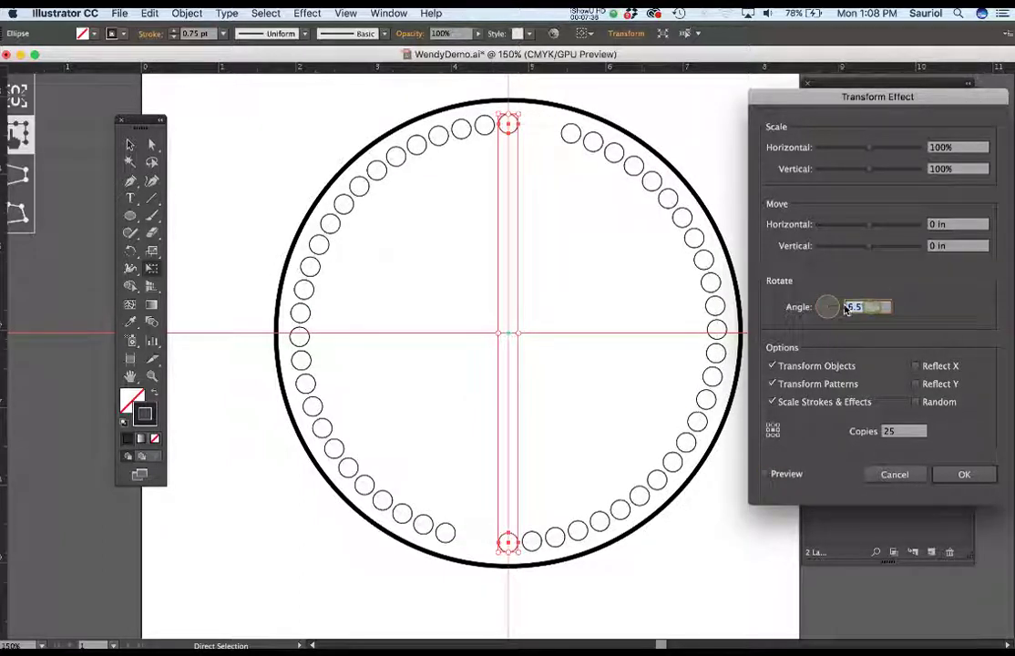
type("7")
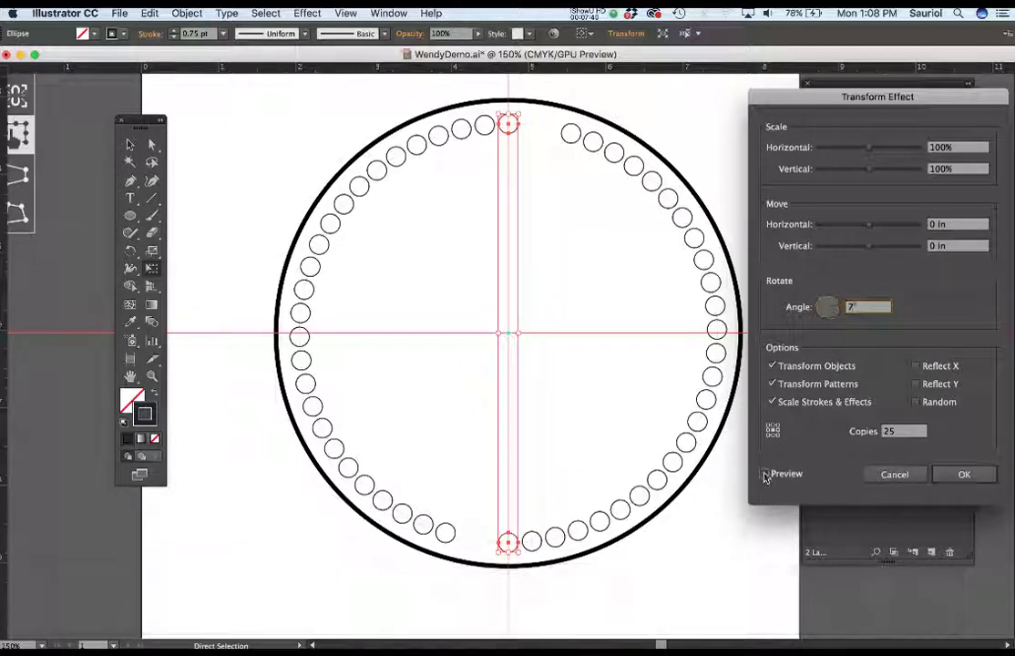
left_click(765, 475)
Try a rotation angle of 6.9° for the 25 copies and refresh the preview
double_click(866, 307)
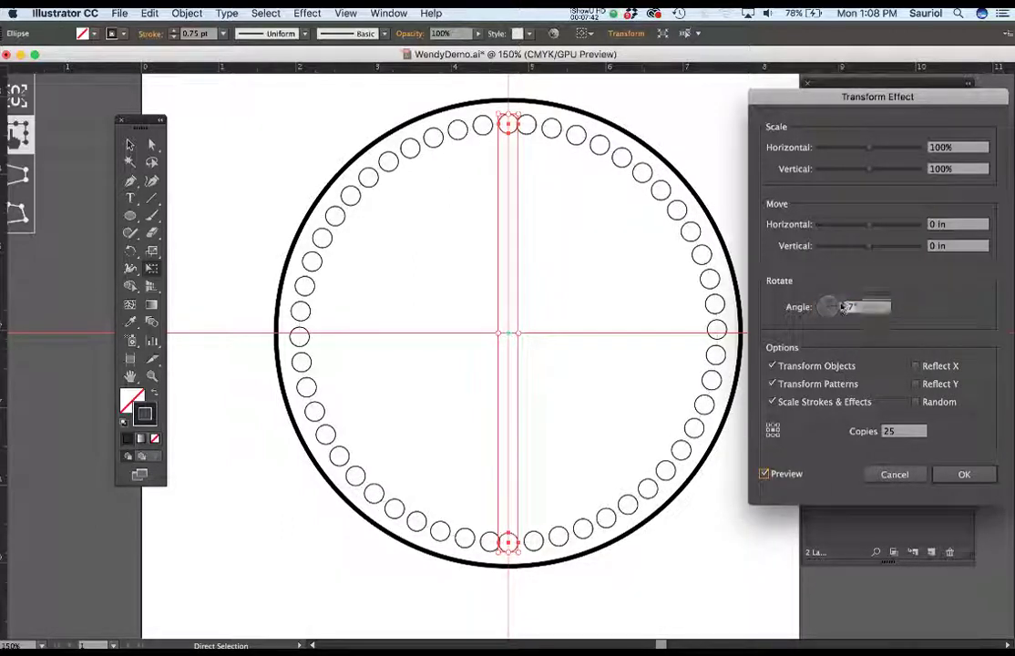
type("6.")
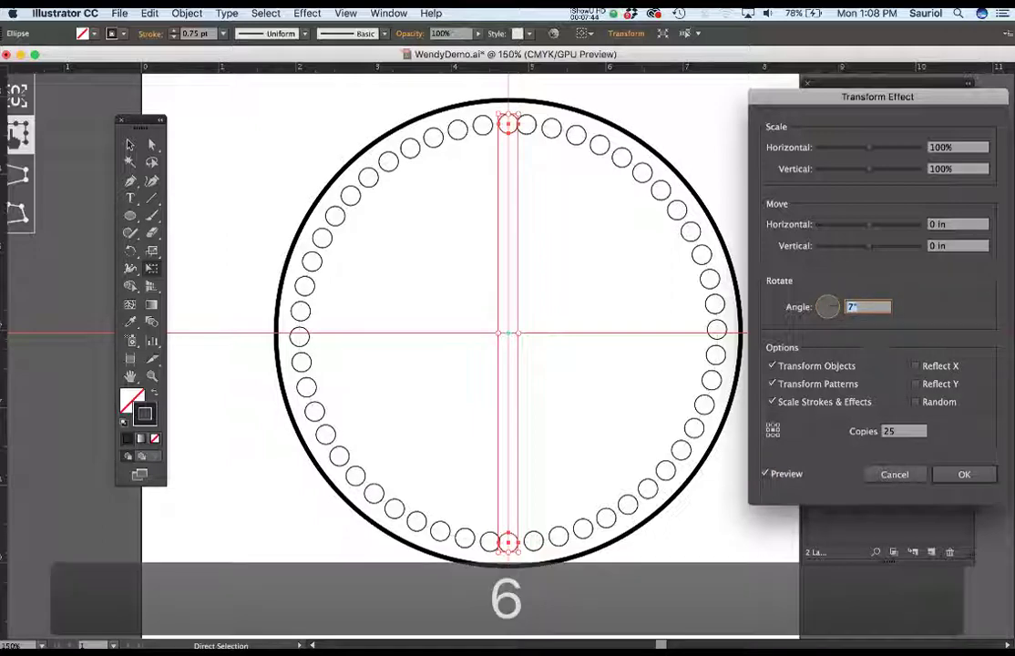
type("9")
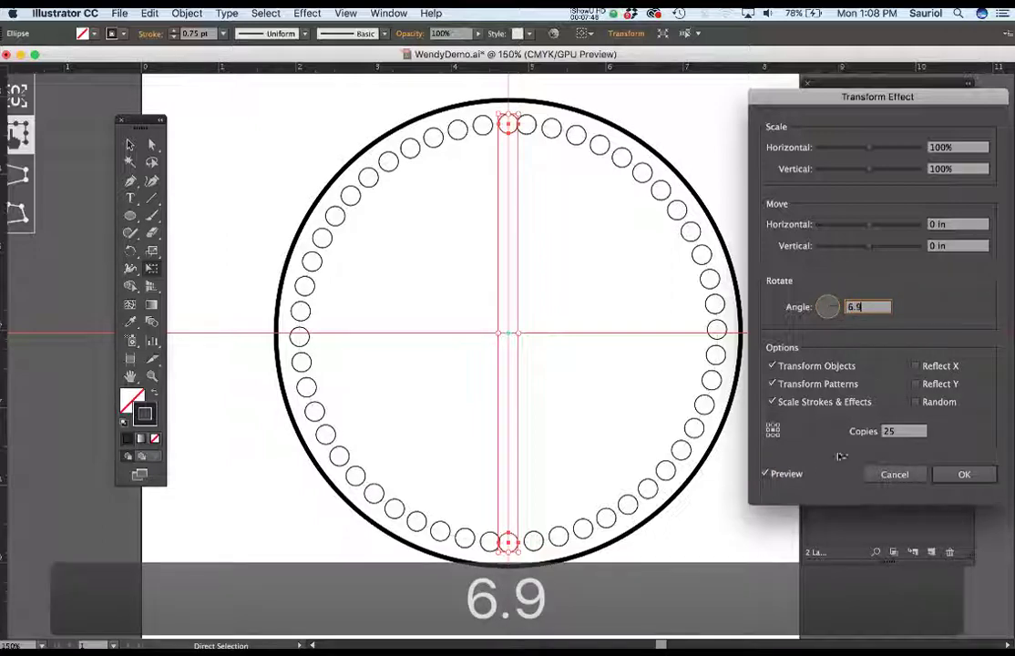
left_click(764, 474)
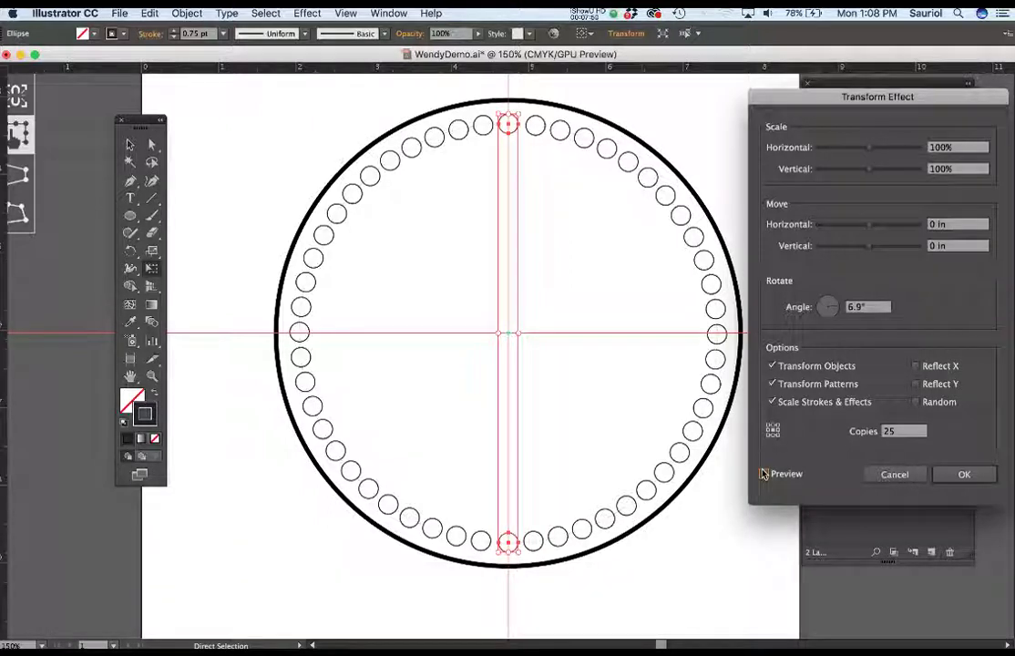
Try a rotation angle of 6.85° for the copies and refresh the preview
left_click(857, 308)
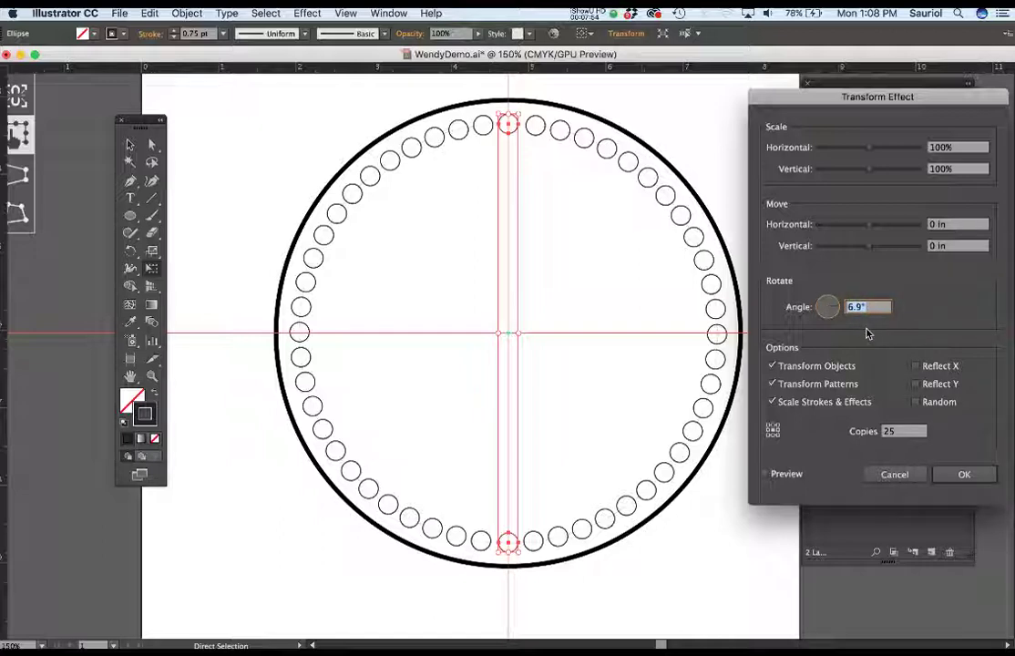
type("6.8")
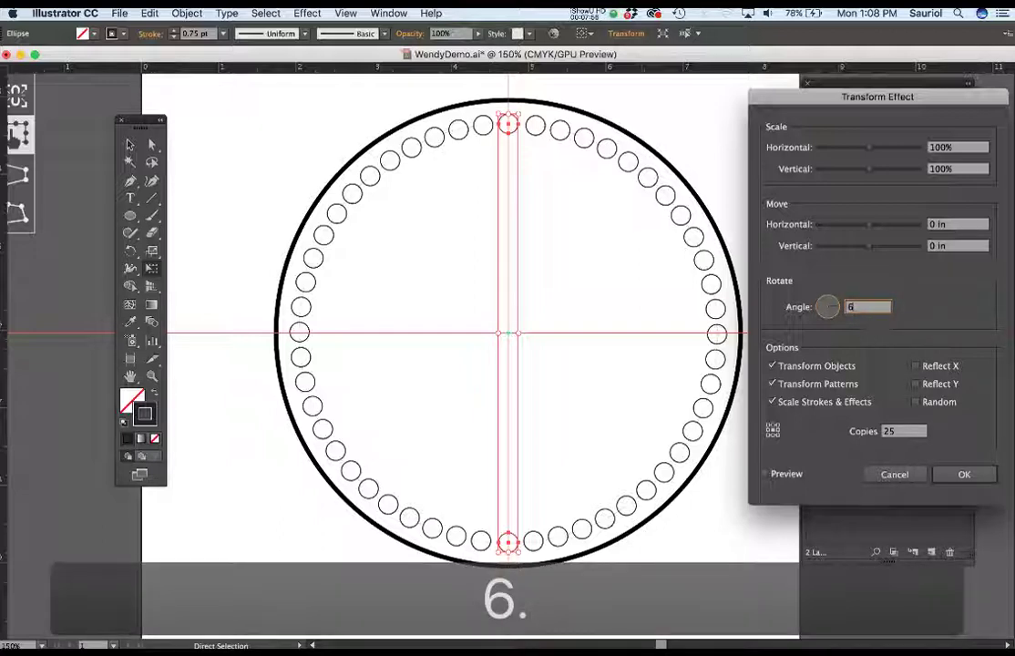
type("5")
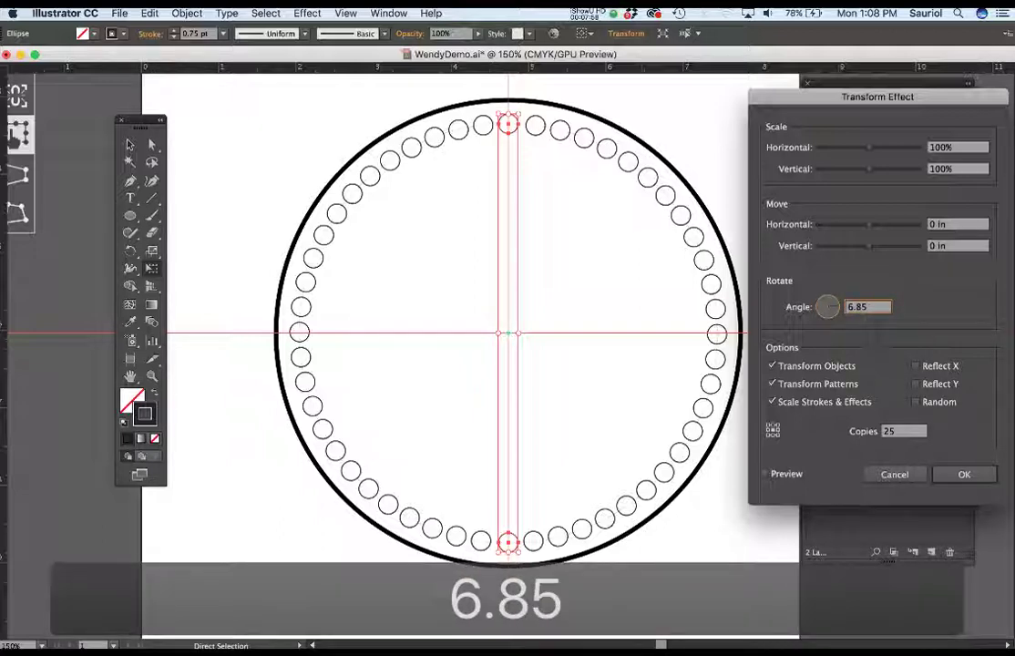
left_click(762, 474)
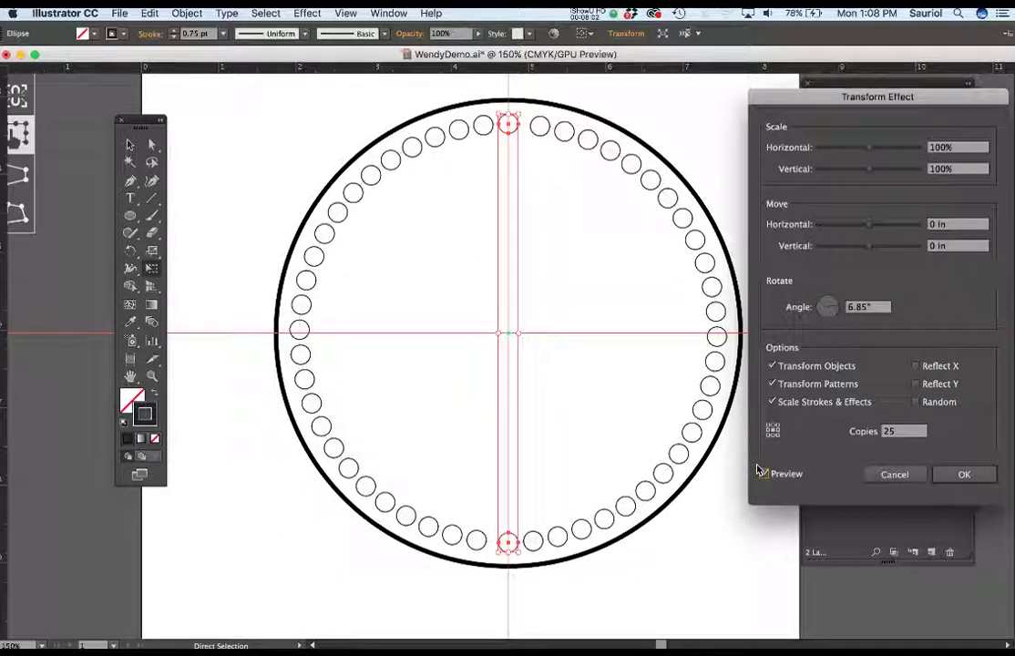
Try a rotation angle of 6.88° for the copies and update the preview
double_click(868, 309)
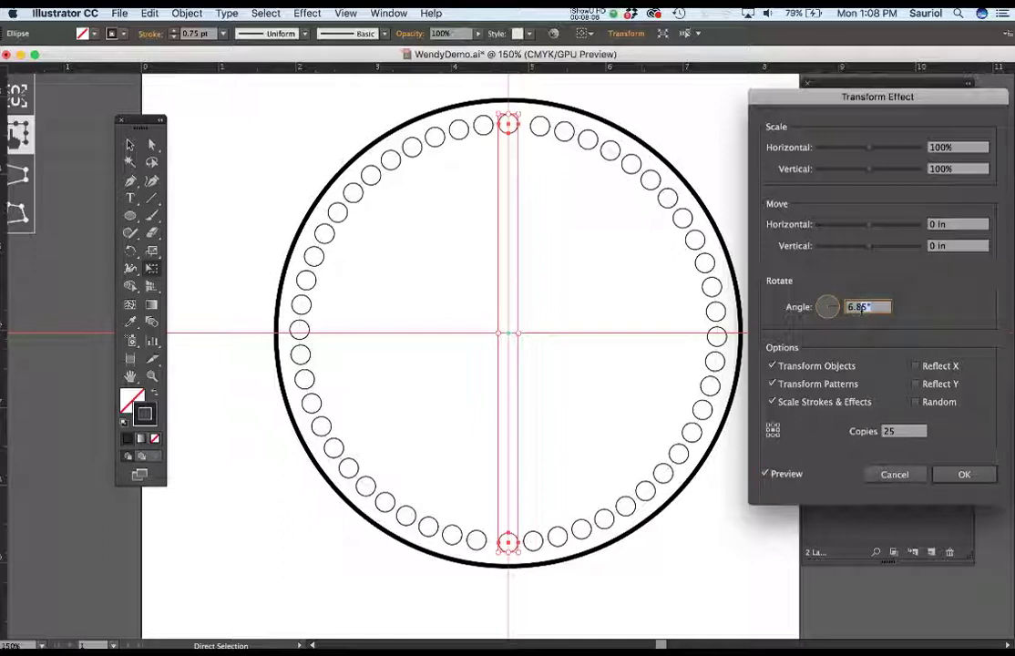
type("6.88")
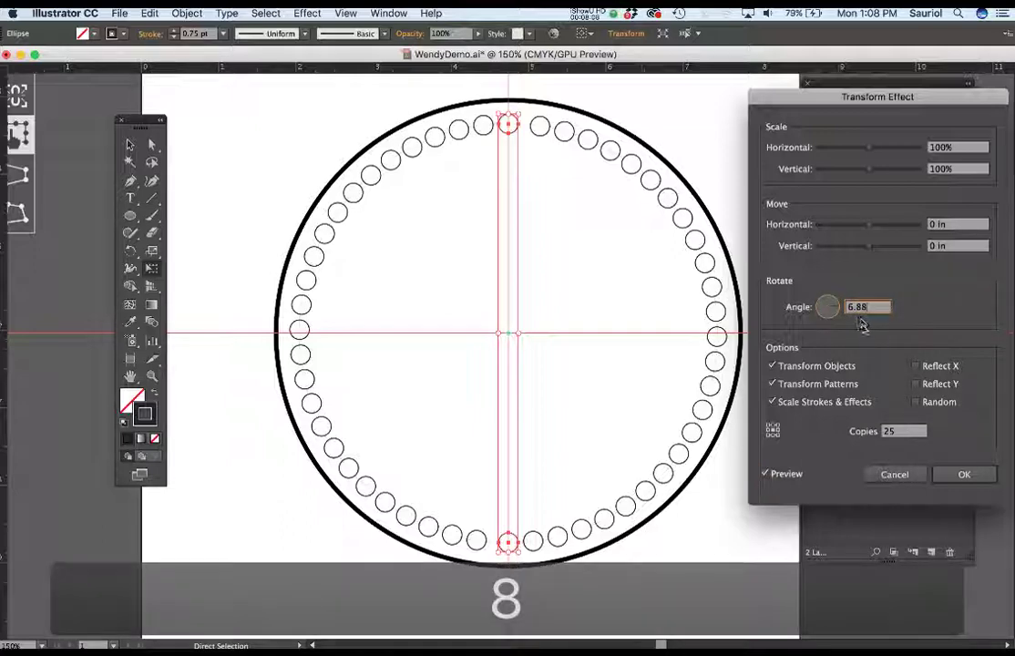
left_click(765, 474)
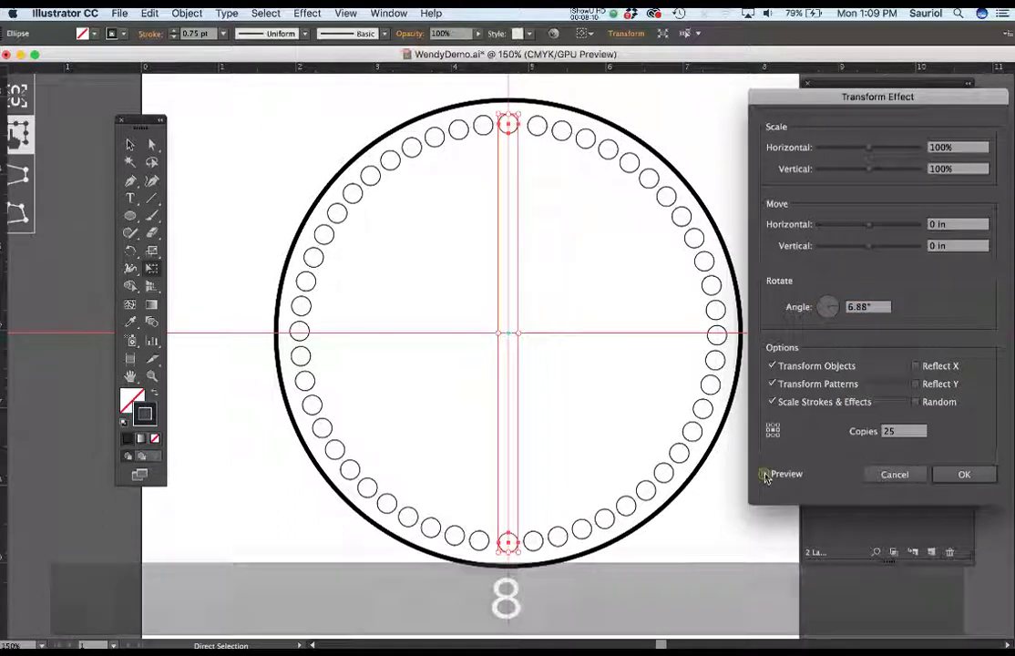
Set the rotation angle to 6.9°, preview the ring and apply the Transform effect
double_click(857, 307)
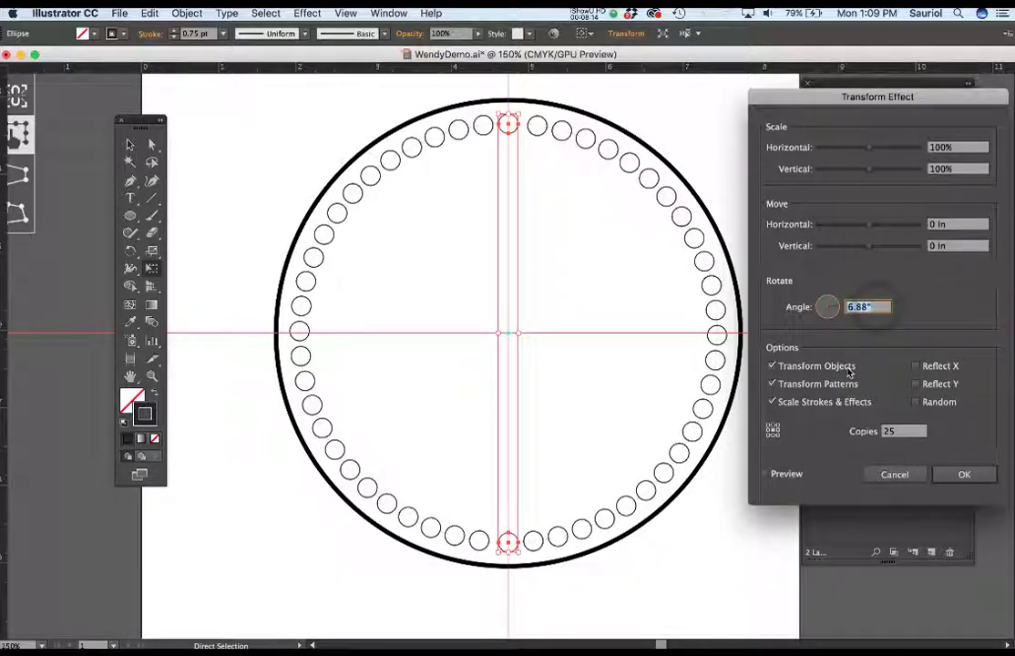
type("6.9")
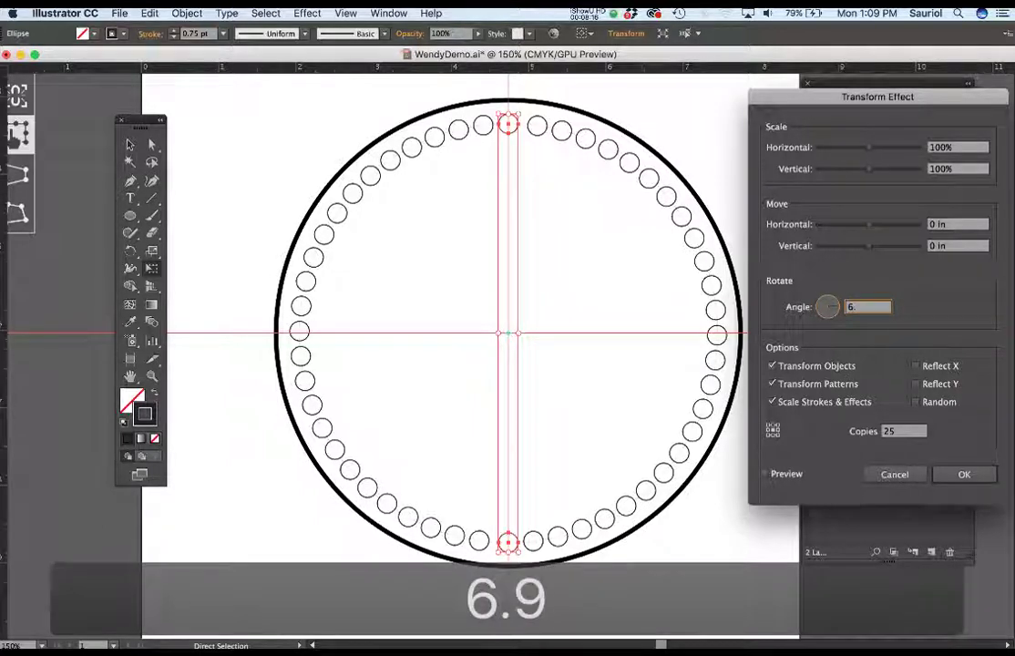
left_click(763, 474)
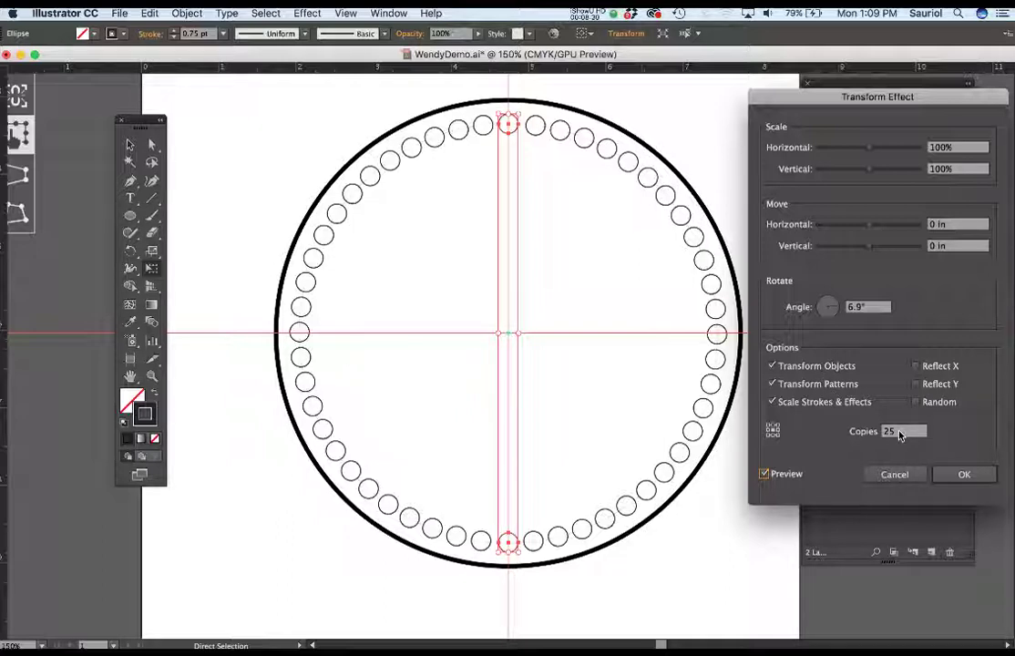
left_click(857, 308)
left_click(965, 475)
Target the circle group in Layer 2, expand its appearance into real circles and inspect the group's contents
key("e")
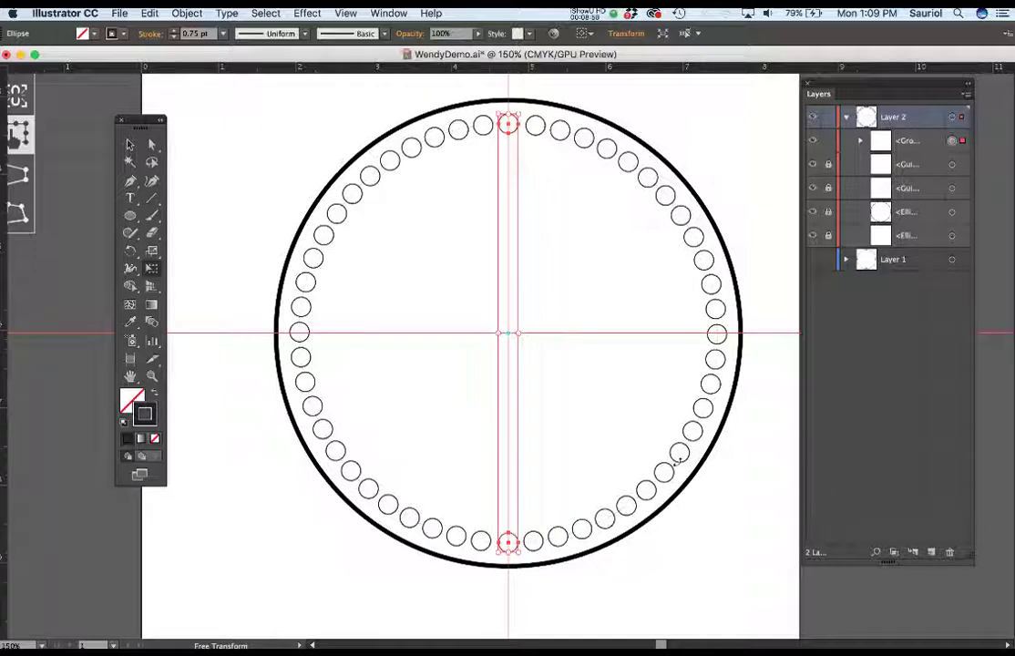
left_click(813, 142)
left_click(811, 141)
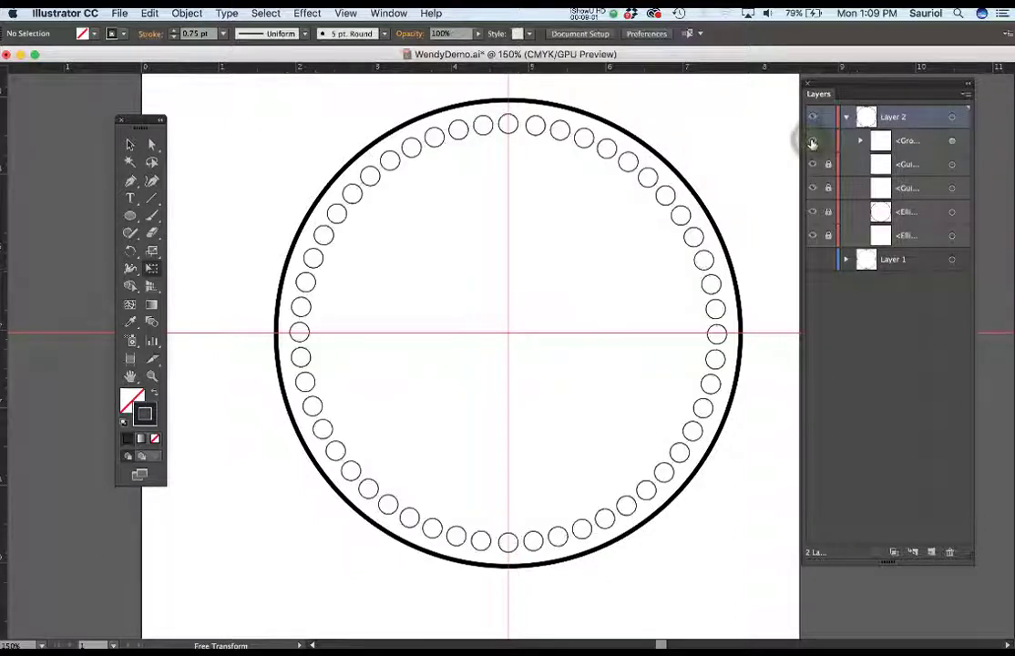
left_click(952, 141)
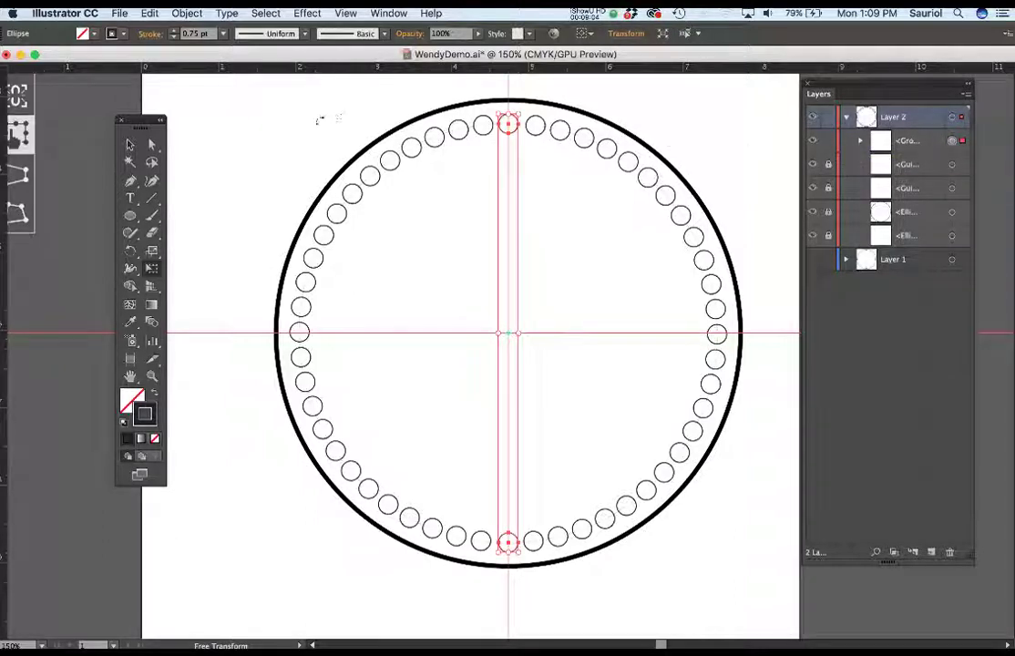
left_click(187, 13)
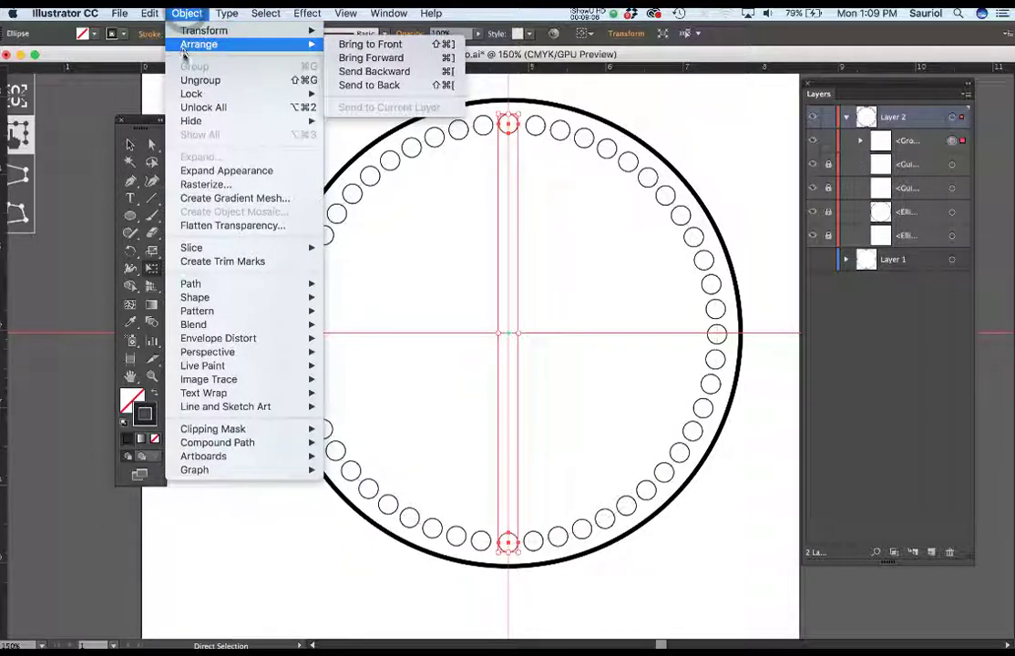
left_click(286, 175)
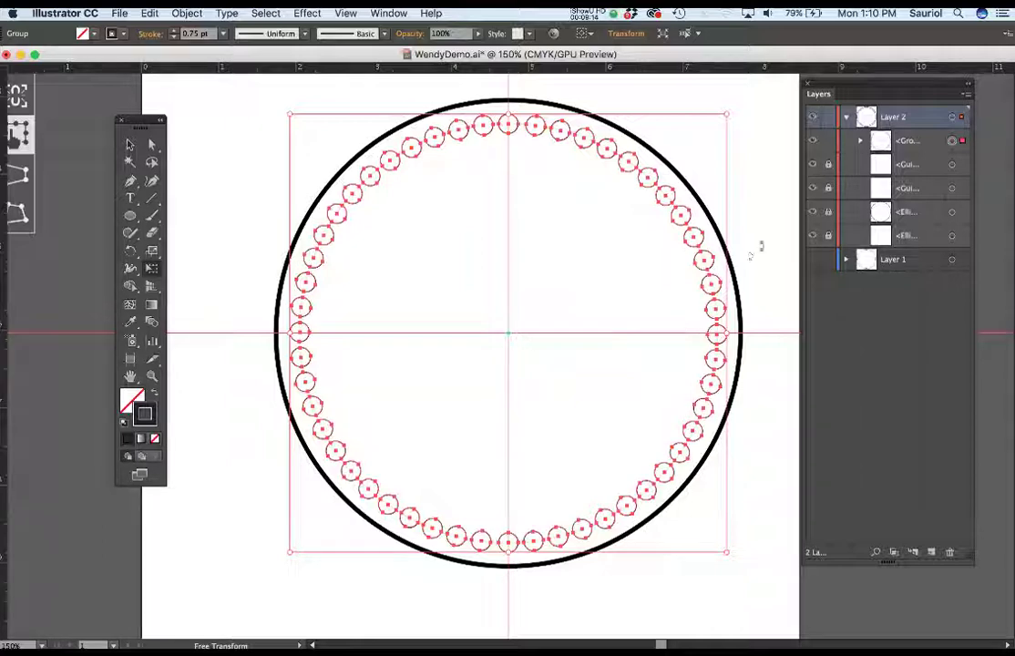
left_click(858, 141)
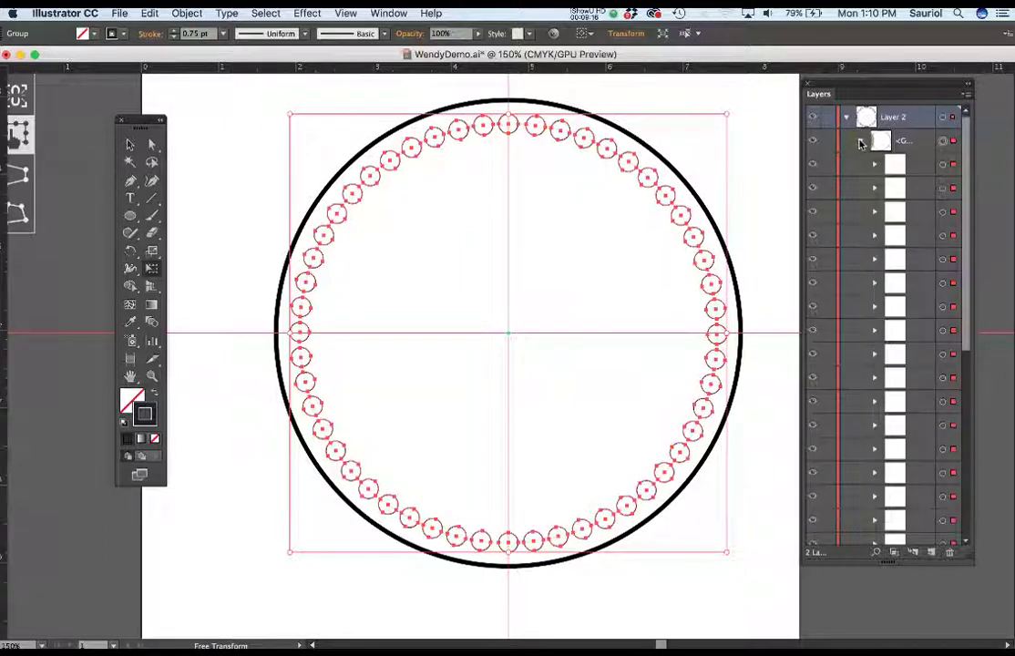
left_click(860, 143)
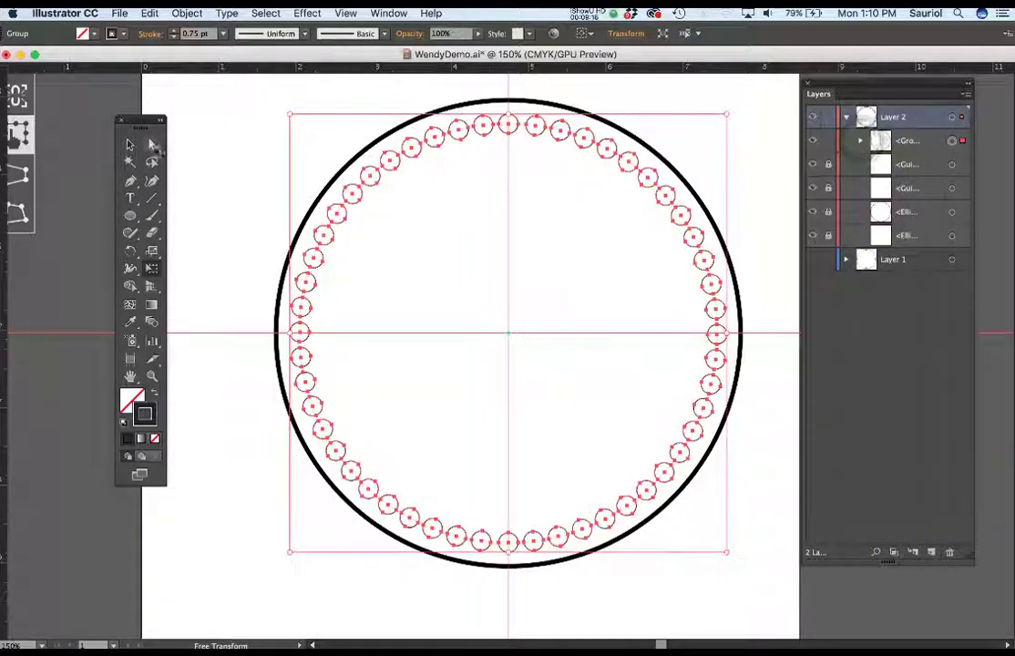
Try picking a single circle of the ring with the Selection tool, and clear the selection
left_click(153, 146)
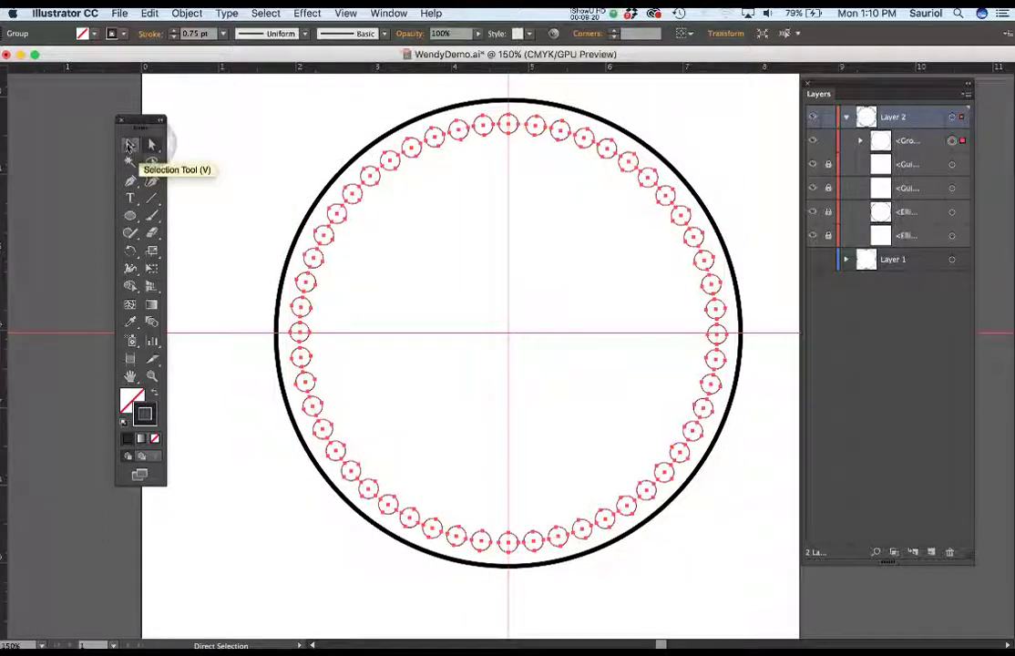
left_click(223, 172)
key("v")
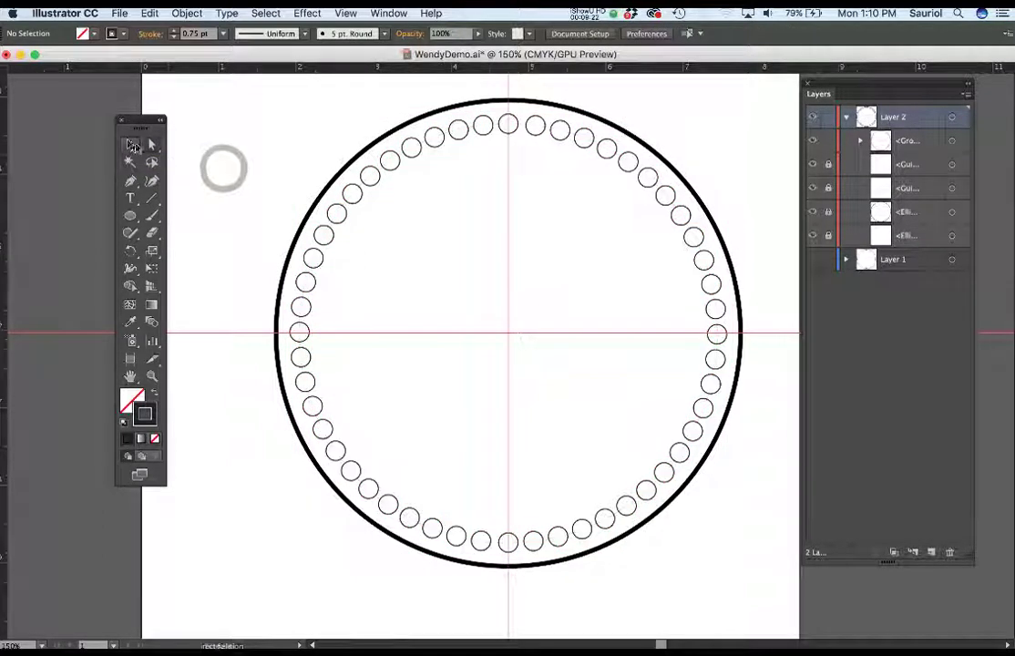
left_click(358, 207)
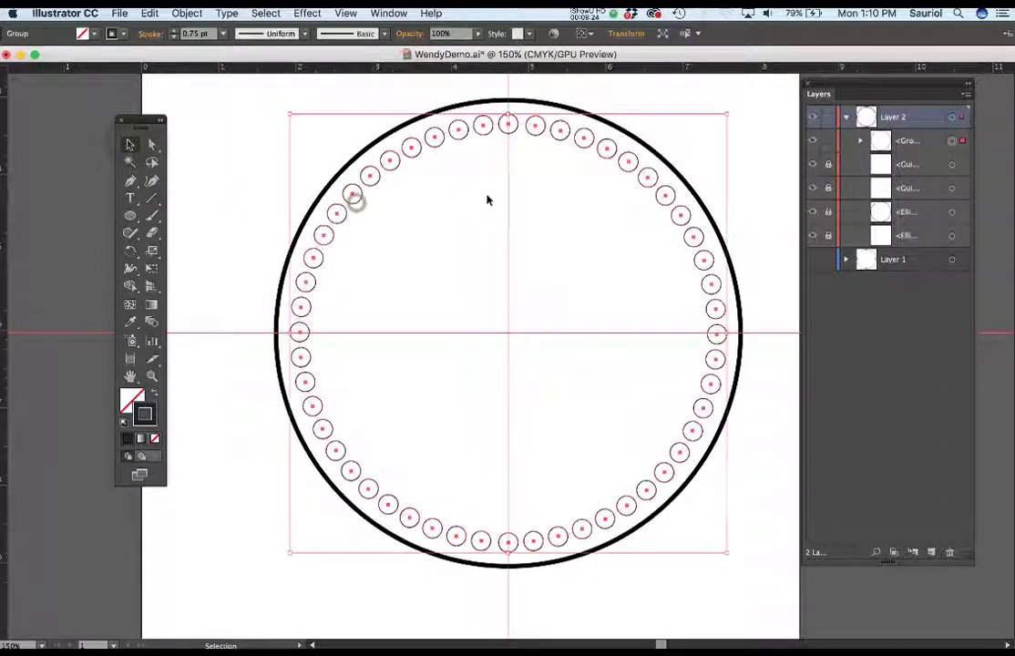
key("a")
left_click(196, 171)
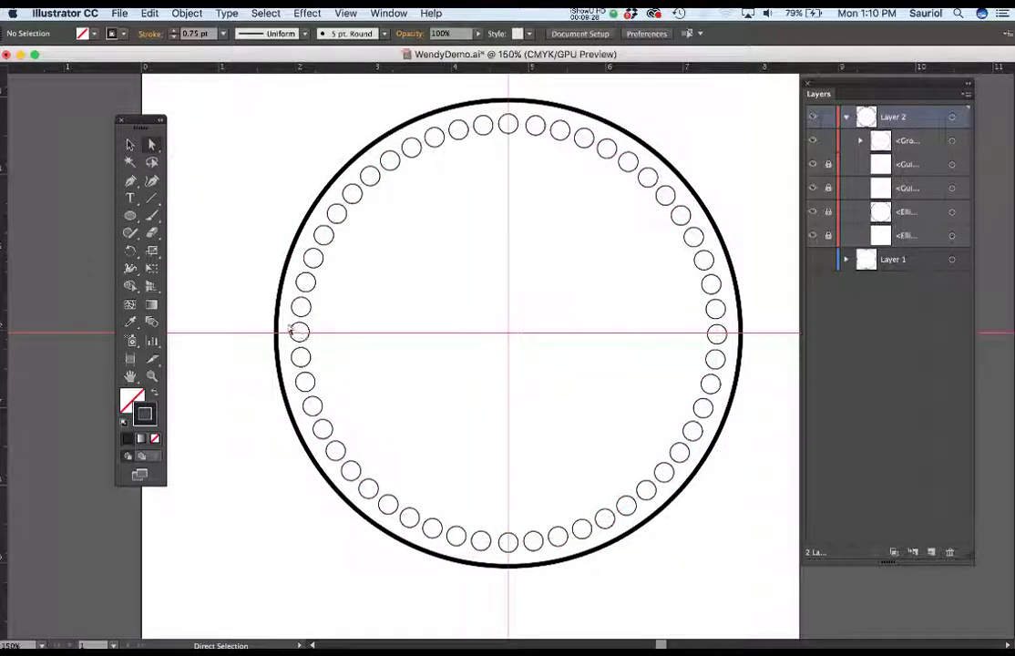
Select the four circles where the guides cross the ring with Direct Selection, remove their stroke, fill them pinkish red and deselect
left_click_drag(295, 326, 316, 349)
left_click(300, 333)
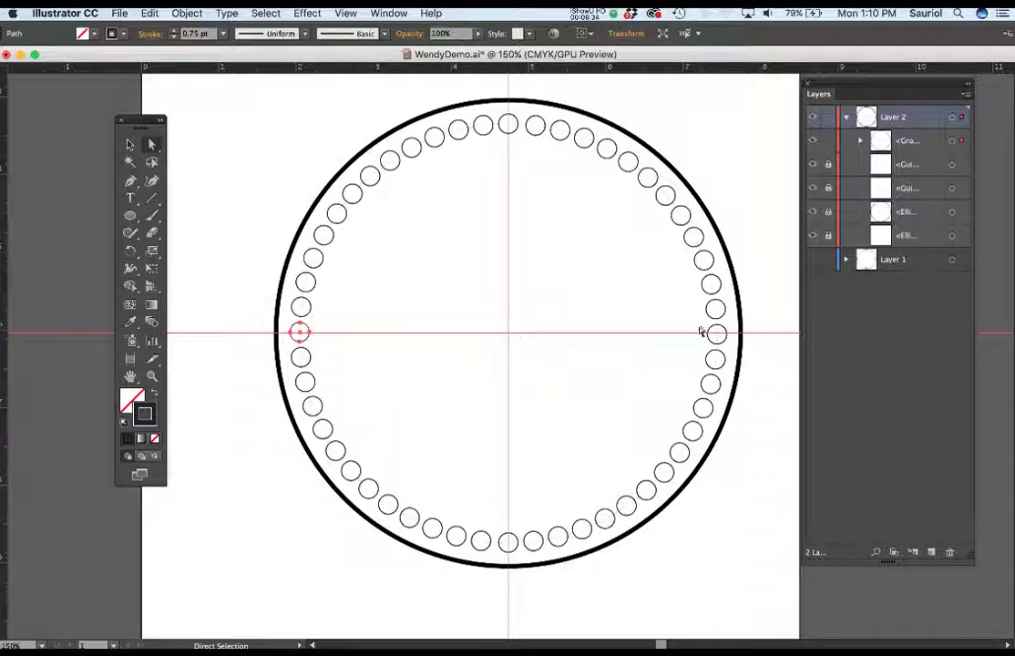
key("super")
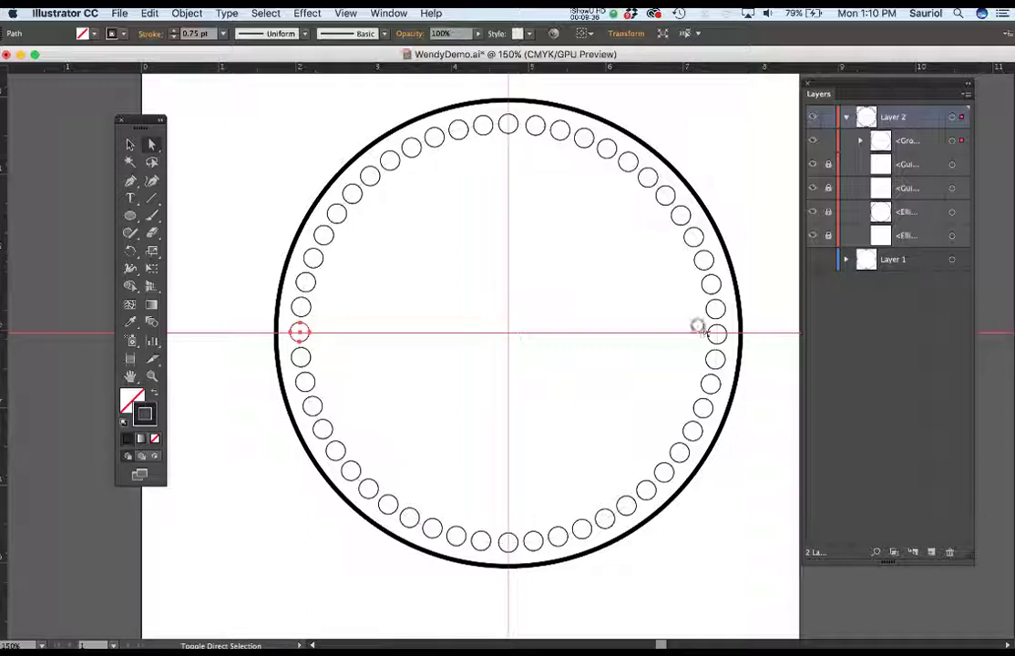
left_click(703, 330, "shift")
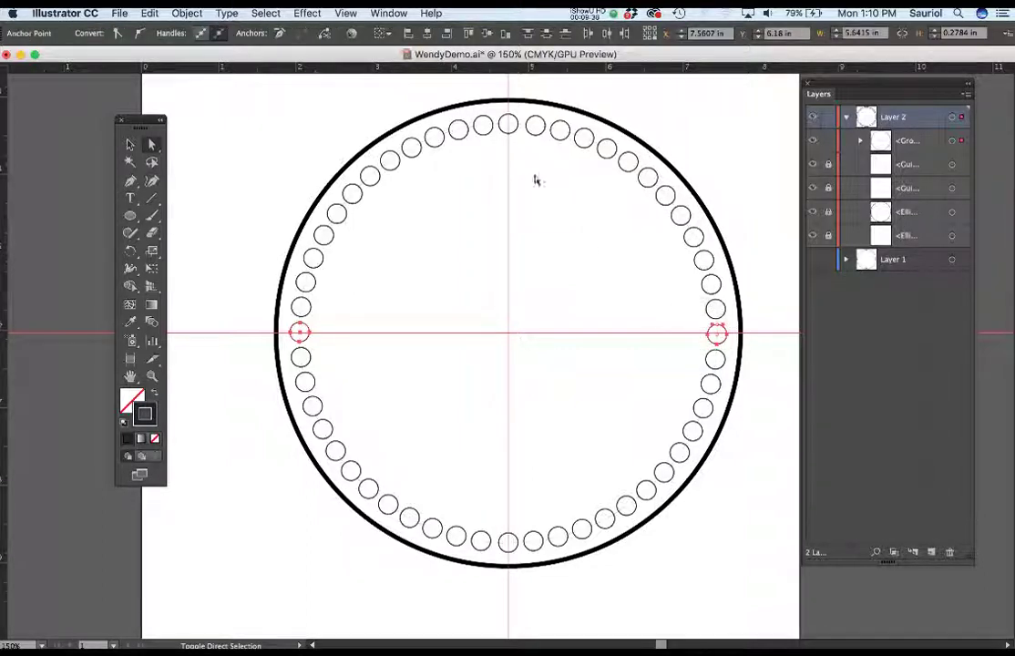
left_click_drag(525, 112, 499, 140)
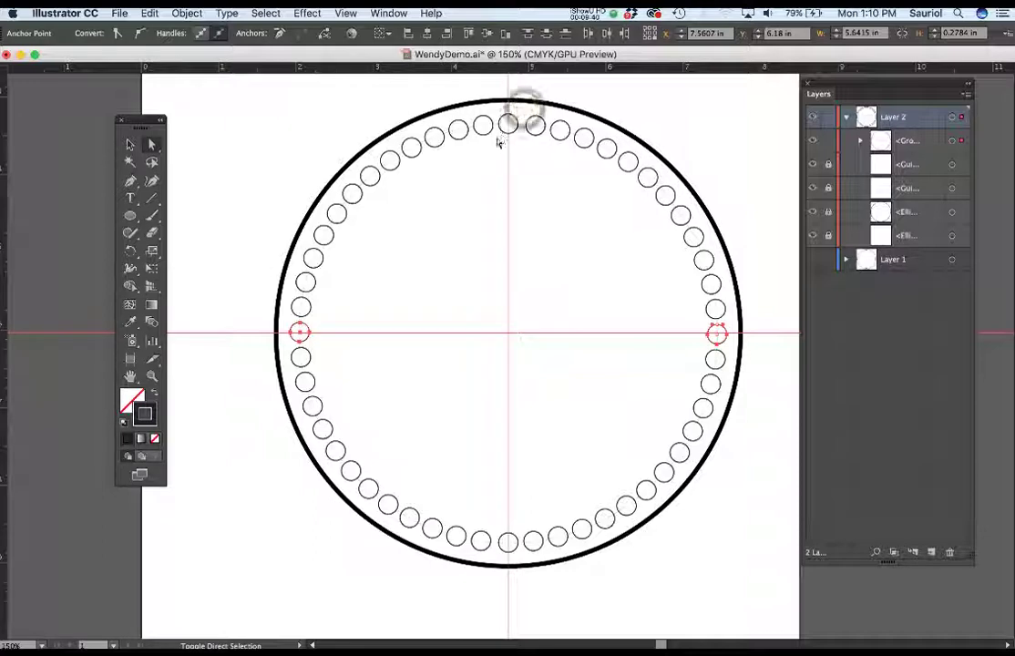
left_click(514, 538, "shift")
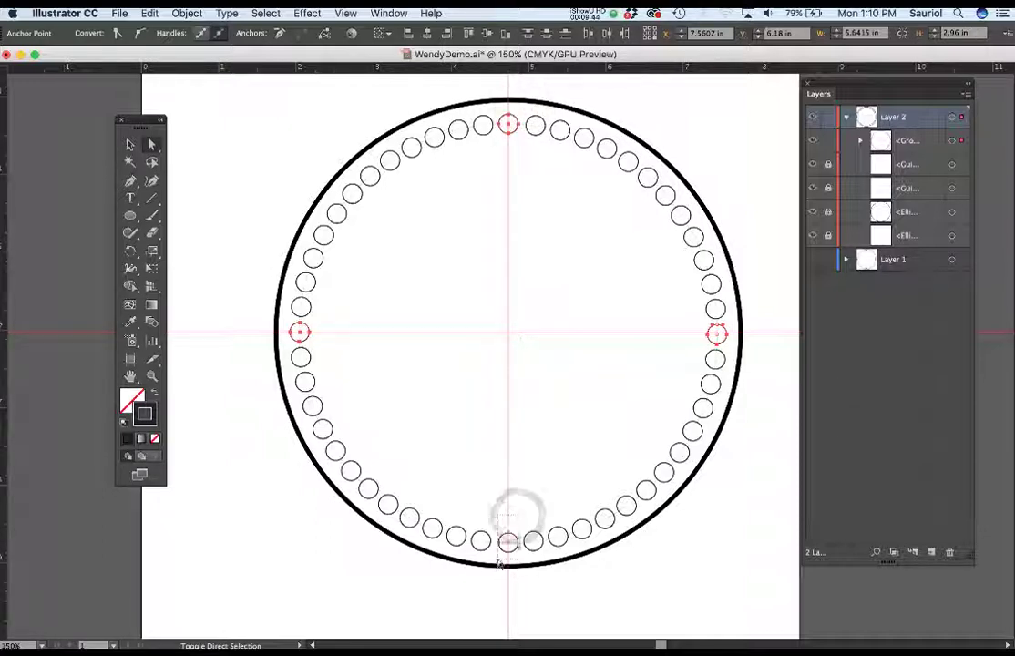
left_click(145, 415)
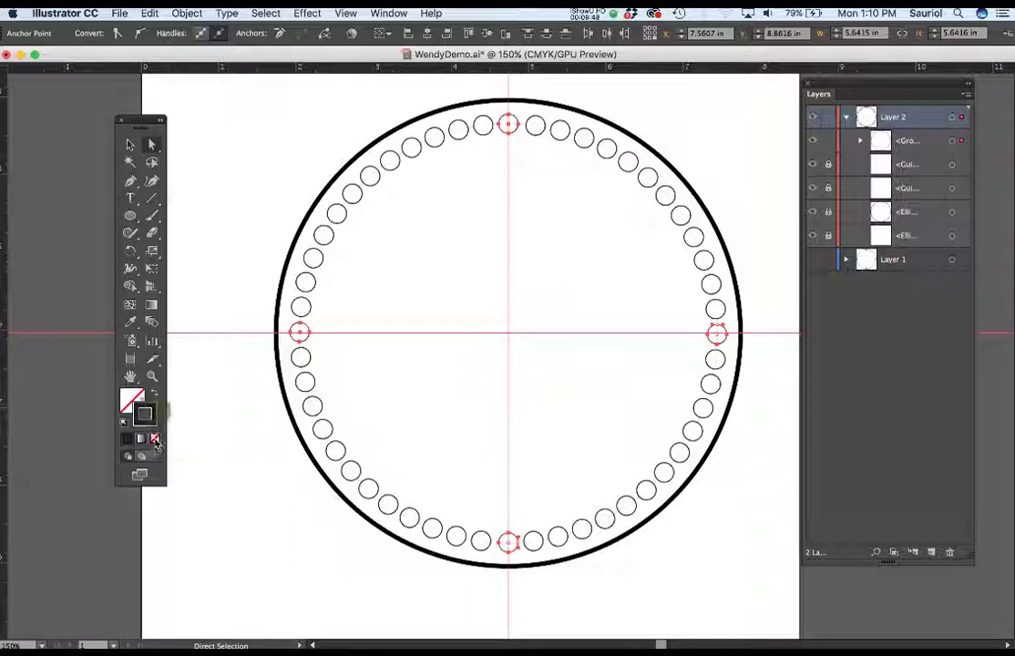
left_click(155, 437)
double_click(144, 415)
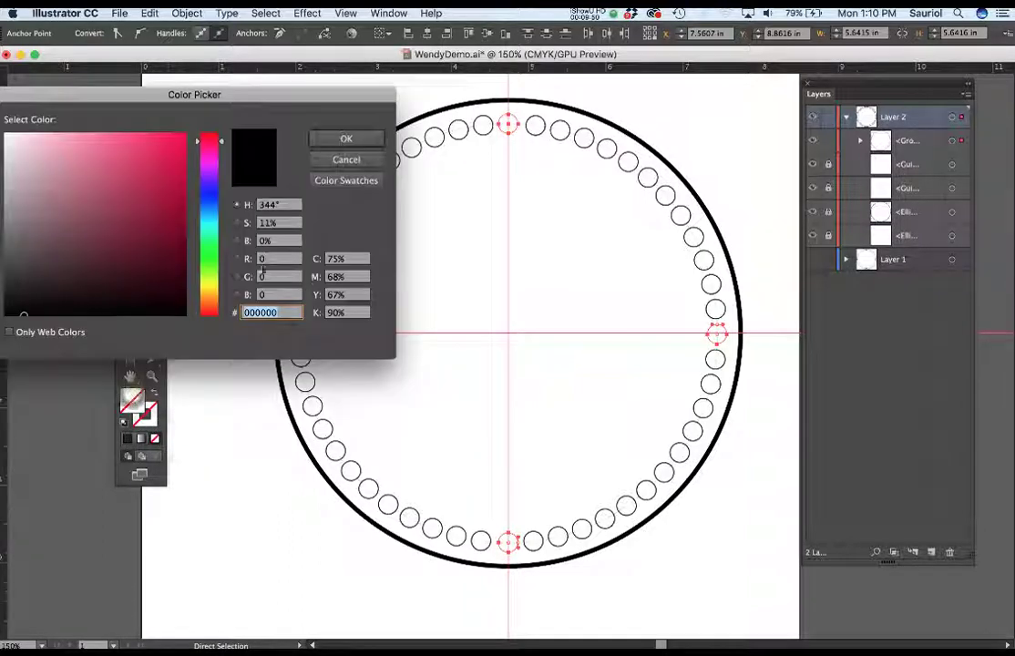
left_click(166, 145)
left_click(324, 139)
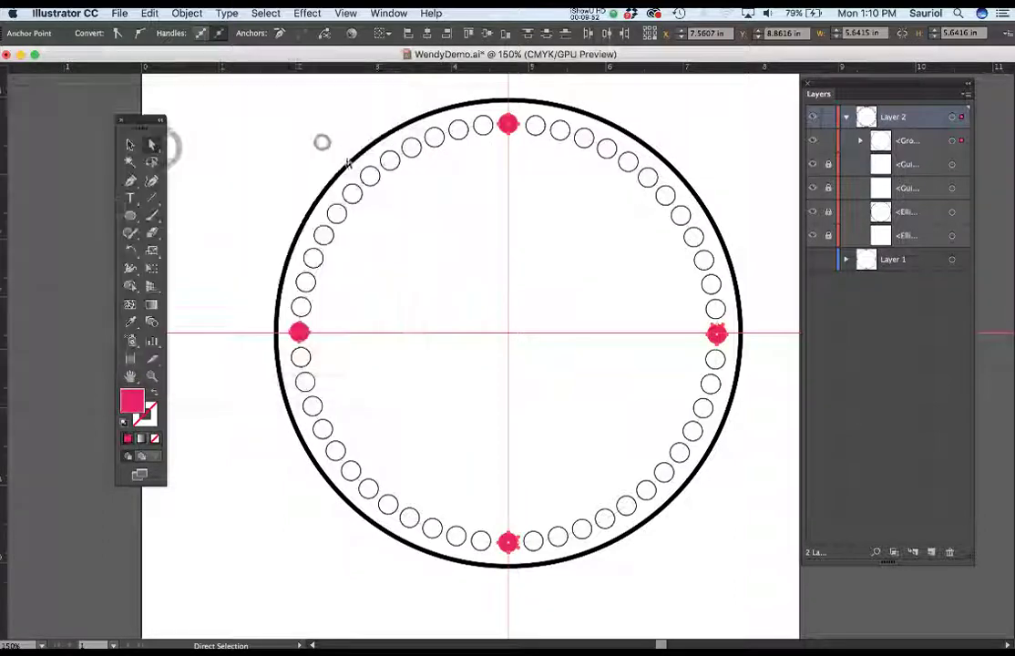
key("v")
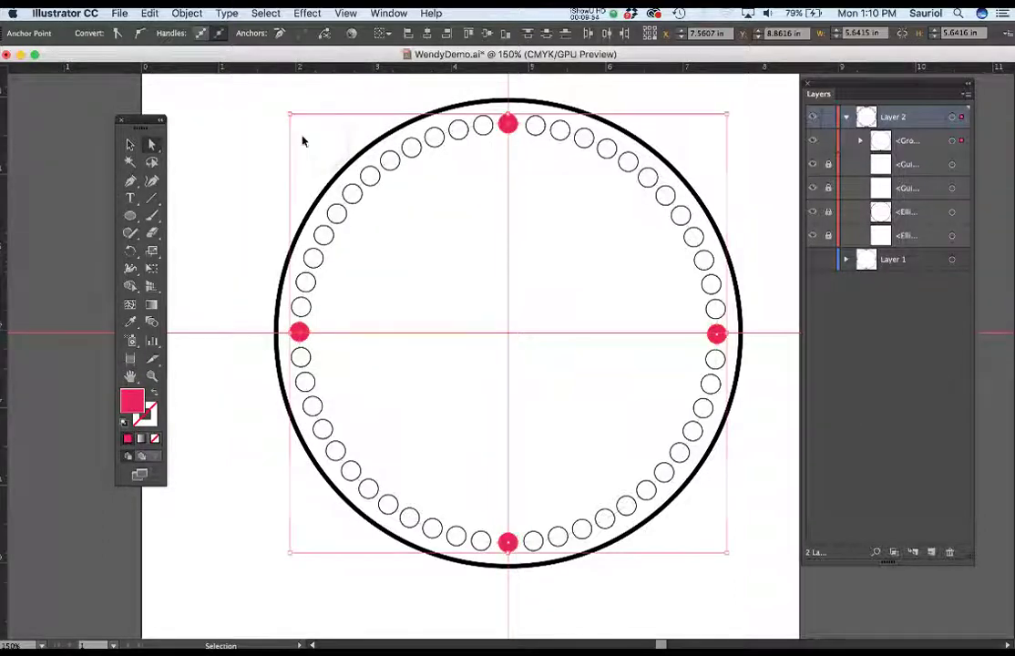
left_click(256, 125)
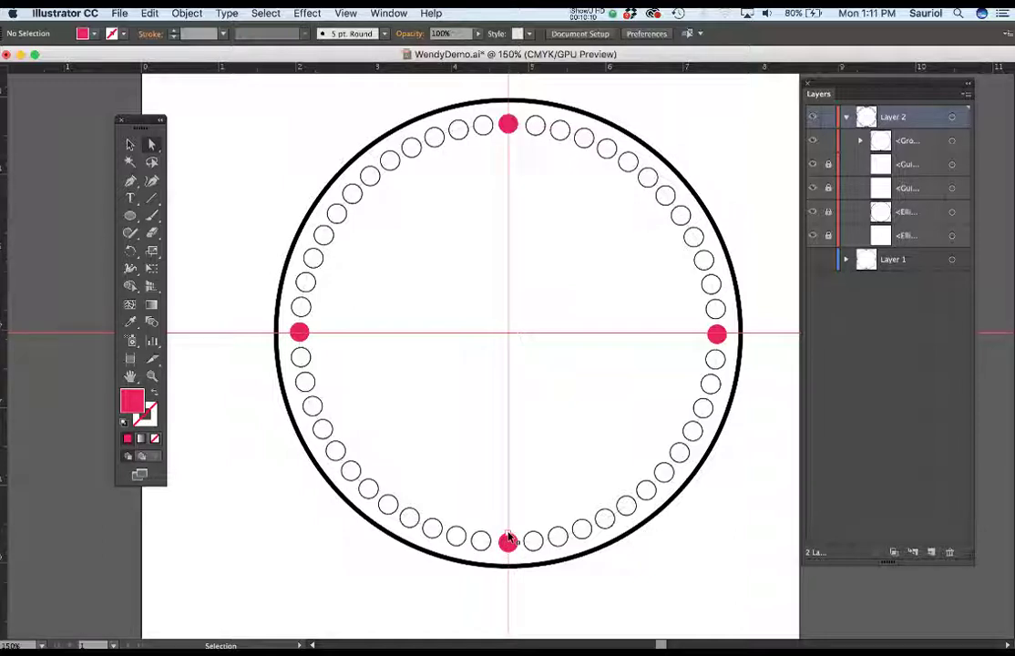
Toggle the visibility of the locked ellipses in Layer 2 to identify them, leaving the large outer circle hidden
key("a")
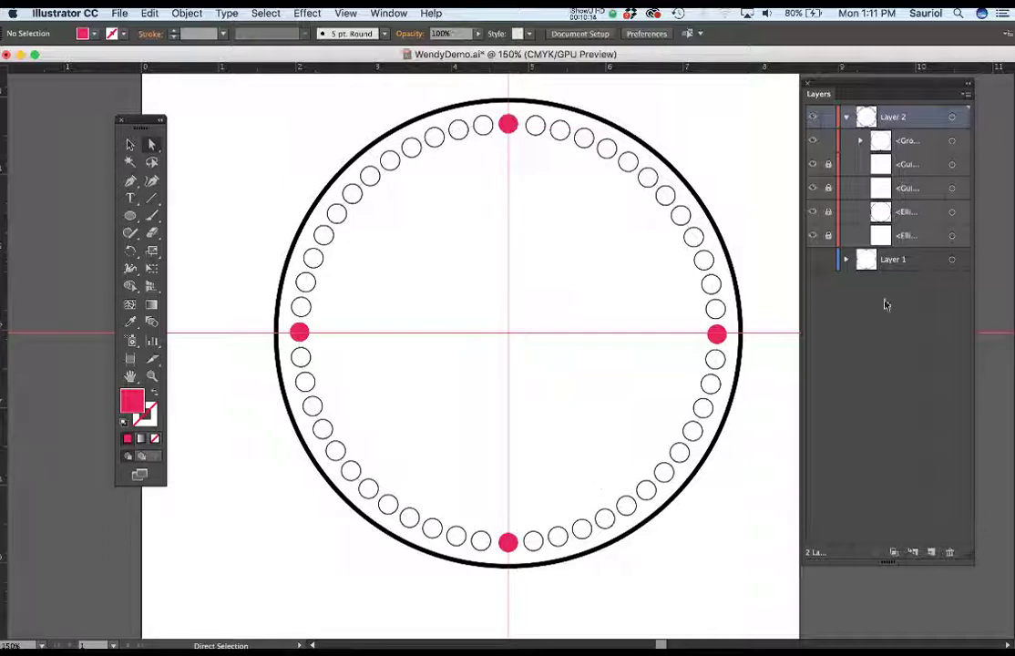
left_click(814, 238)
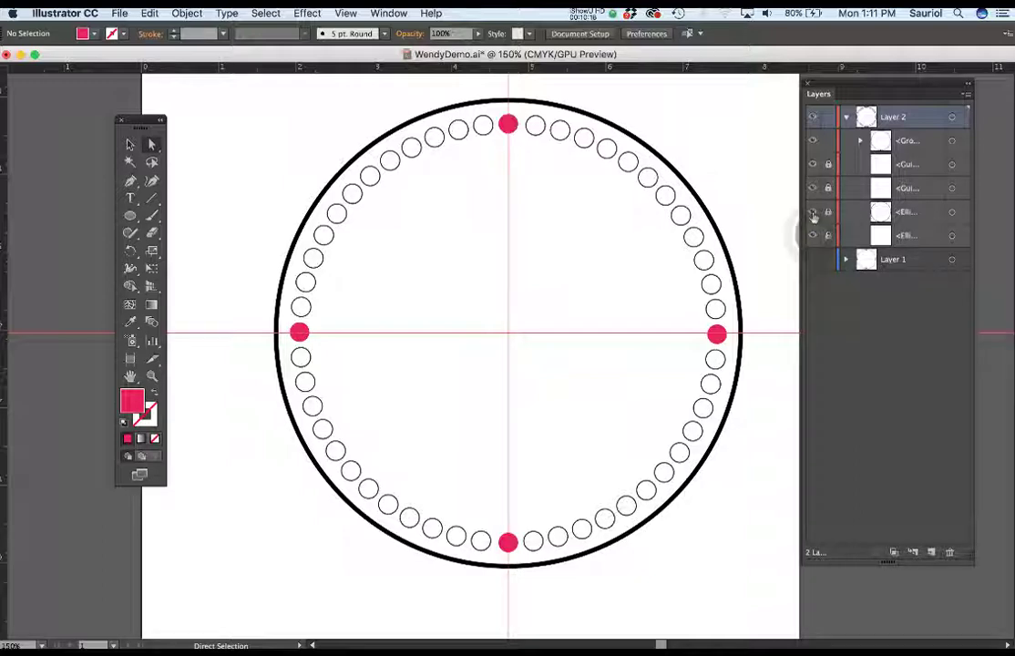
left_click(813, 213)
left_click(813, 213)
left_click(813, 213)
left_click(813, 214)
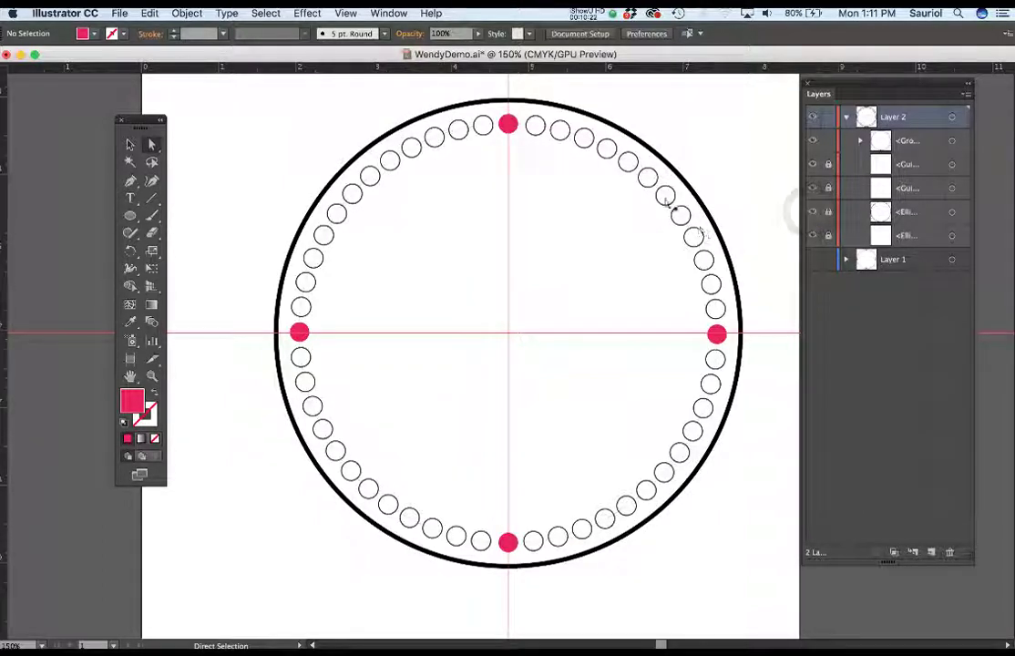
left_click(813, 214)
Hide both the vertical and the horizontal guide in Layer 2
left_click(813, 189)
left_click(813, 189)
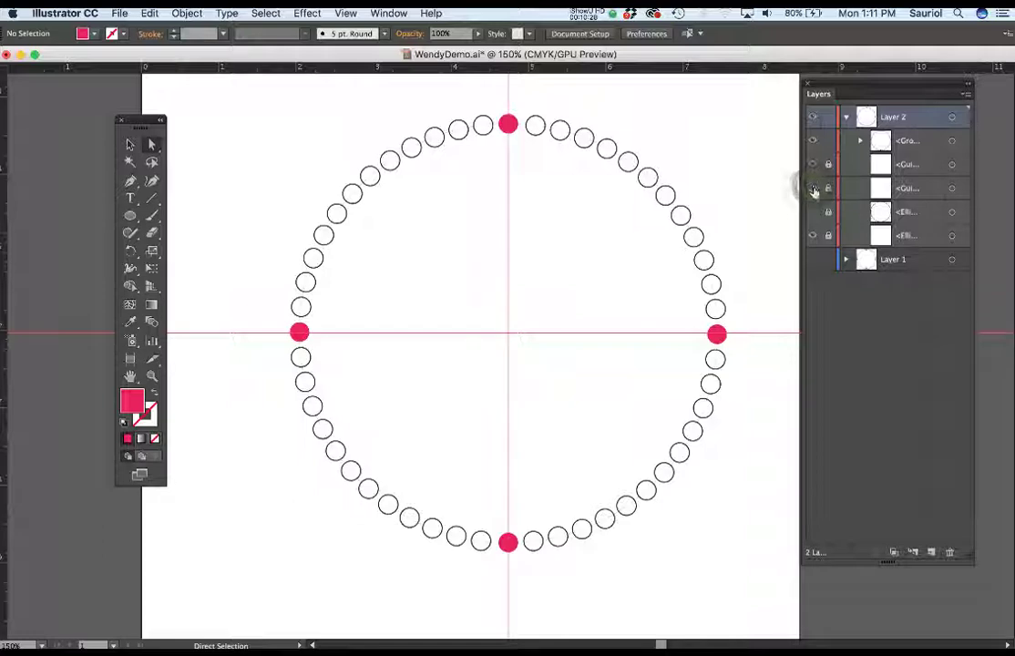
left_click(814, 189)
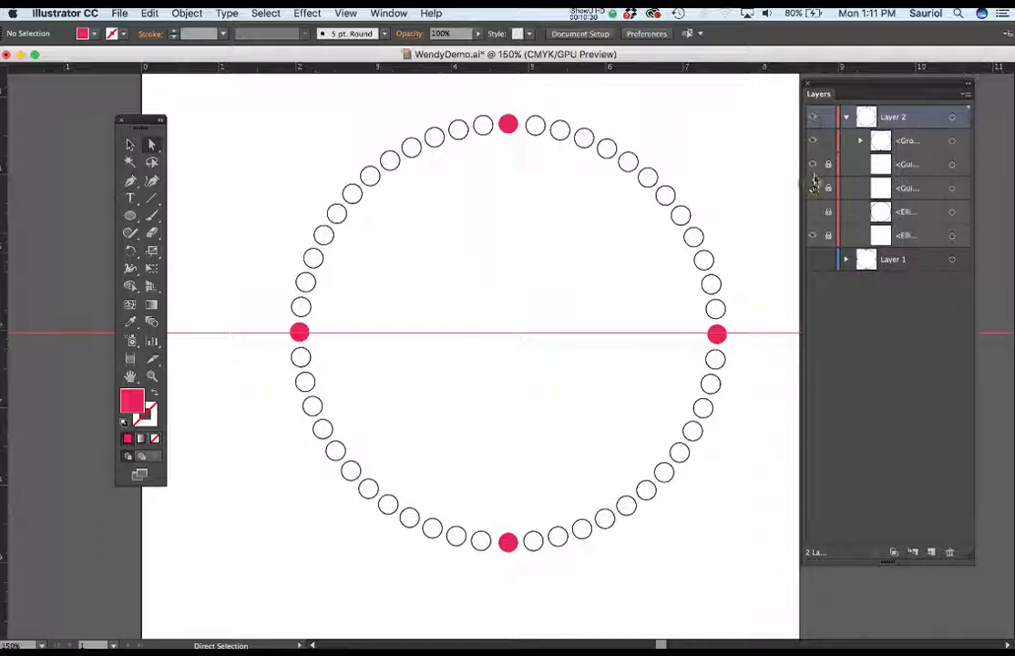
left_click(813, 165)
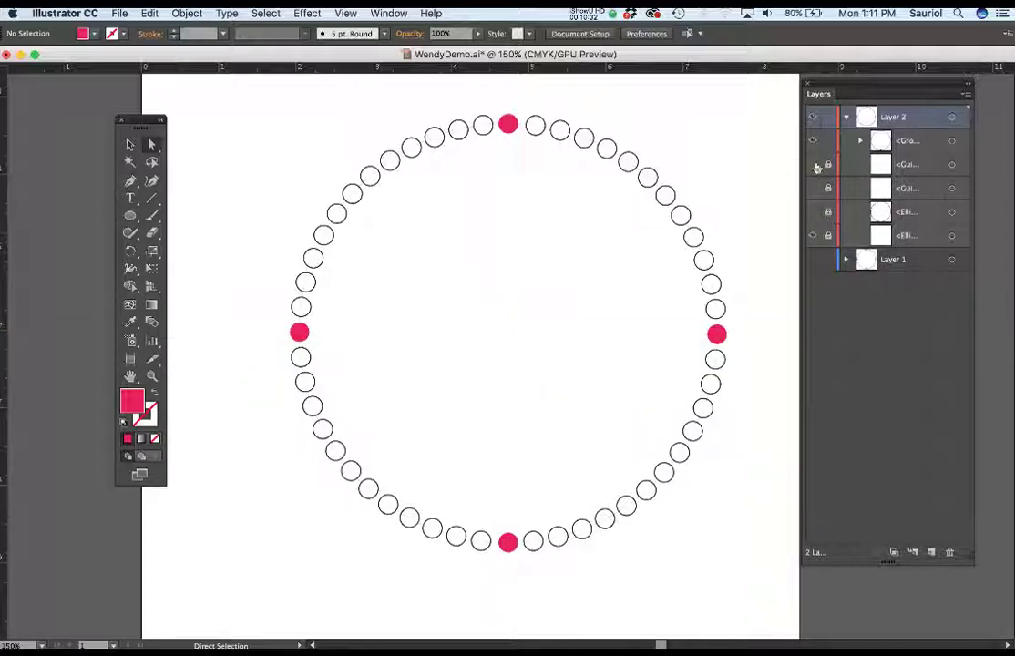
Hide the remaining locked ellipse, inspect the ring of circles up close, and show both ellipses again
left_click(811, 238)
scroll(523, 117, "up", 2)
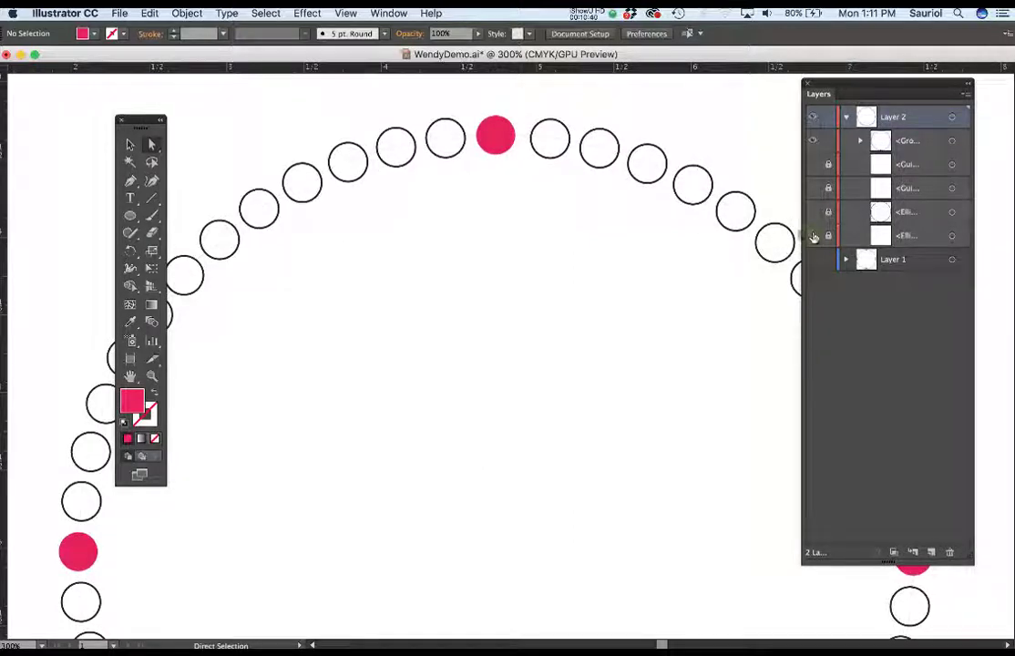
scroll(612, 229, "down", 3)
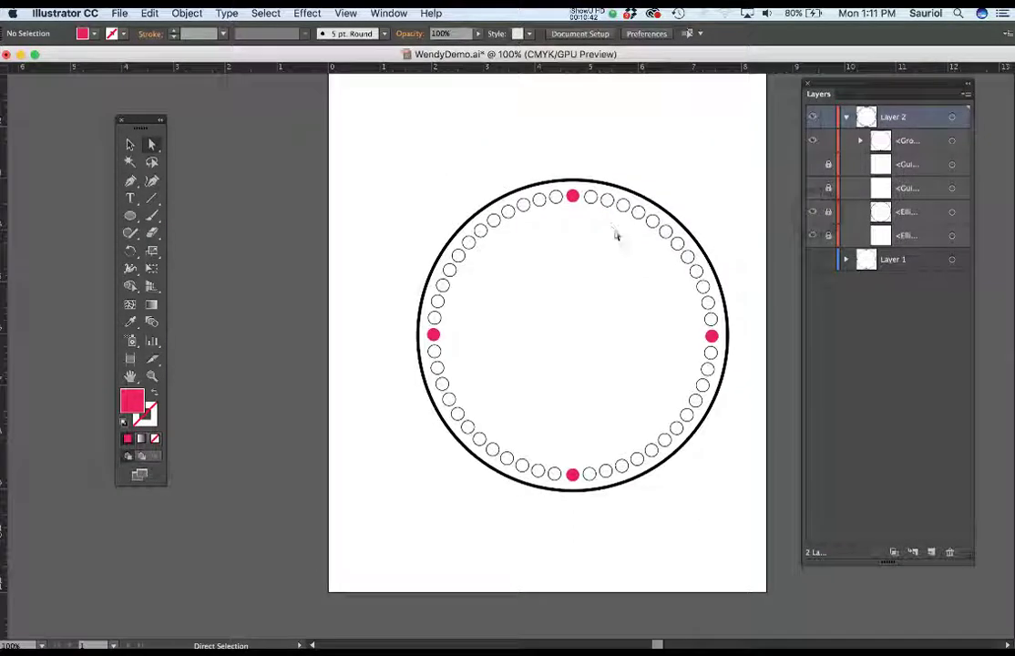
scroll(602, 232, "up", 1)
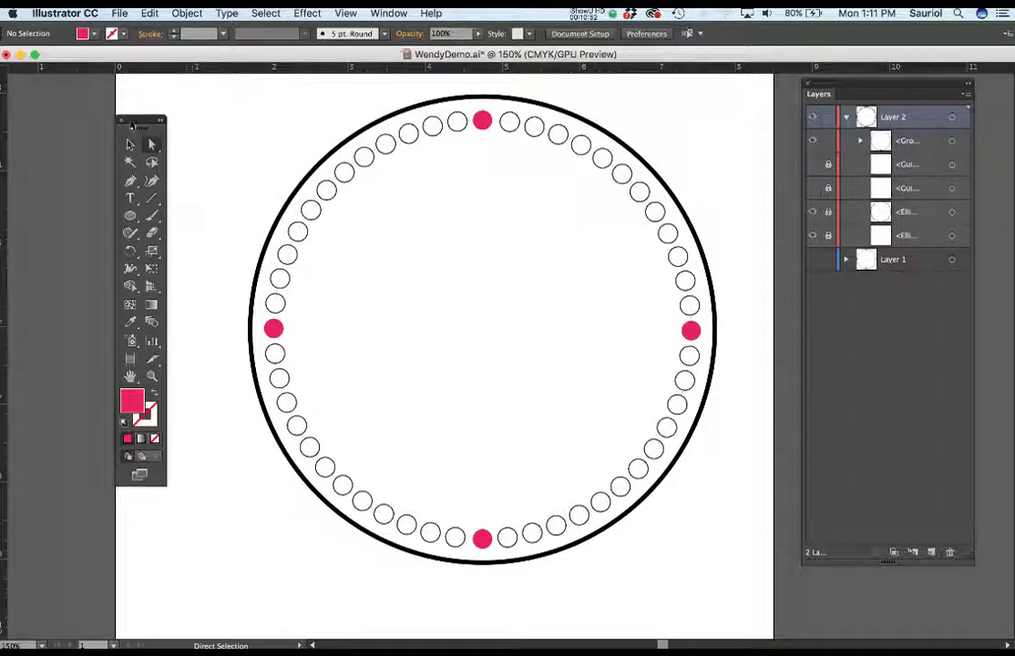
left_click(120, 13)
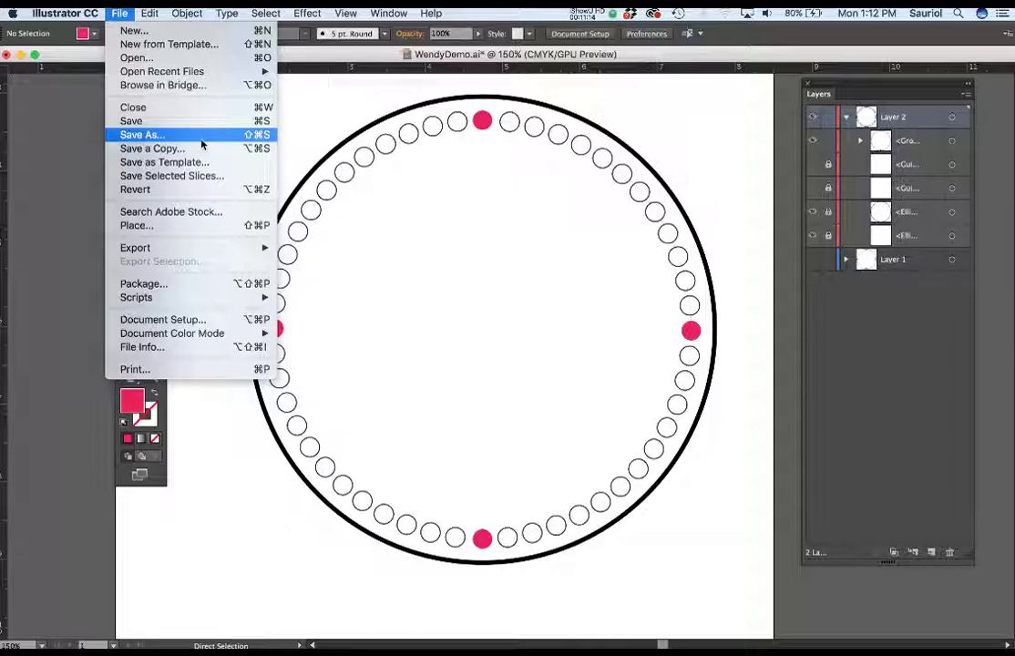
left_click(397, 221)
scroll(380, 203, "up", 1)
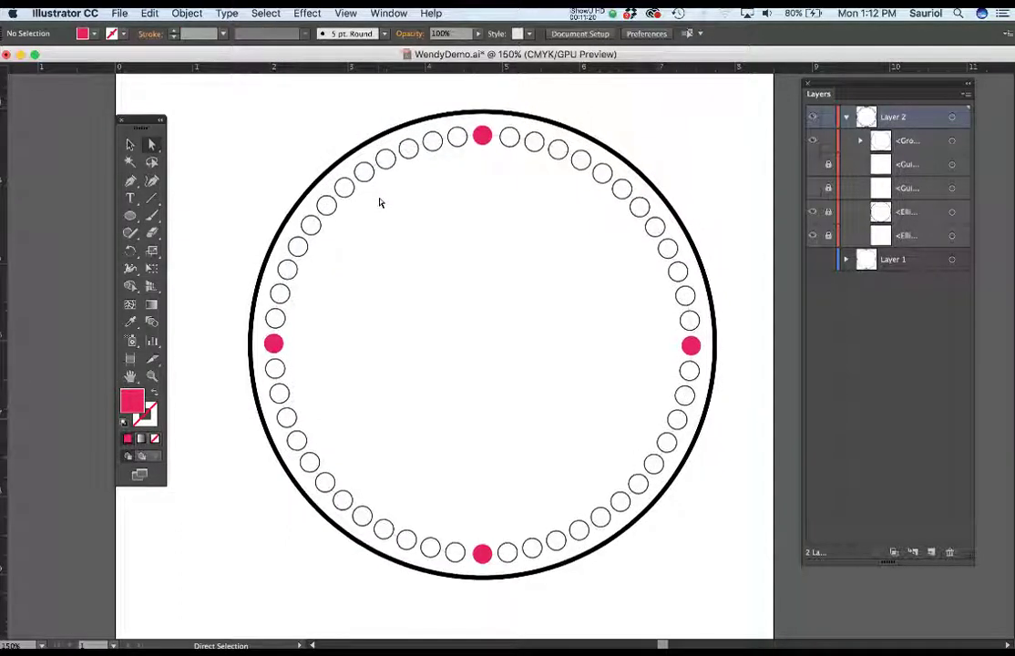